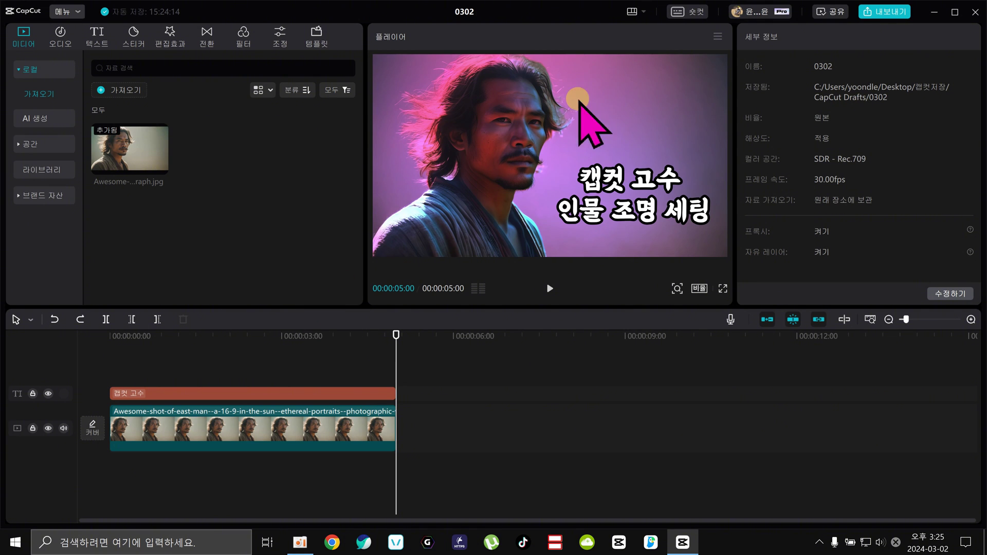
Compare the portrait clip at its start with the 재조명 (Relight) effect off and on again
{"action": "left_click_drag", "start_coordinate": [379, 340], "coordinate": [66, 367]}
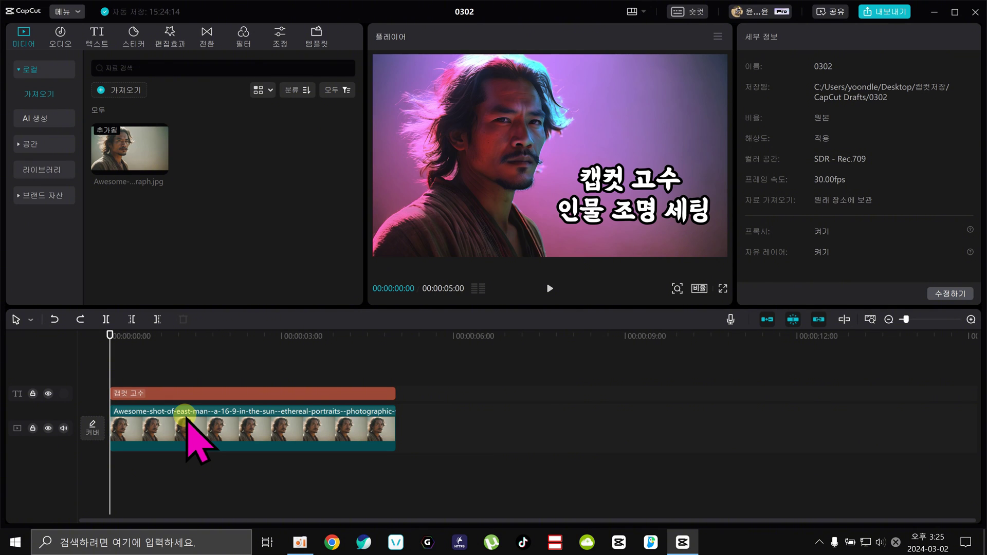
{"action": "left_click", "coordinate": [144, 425]}
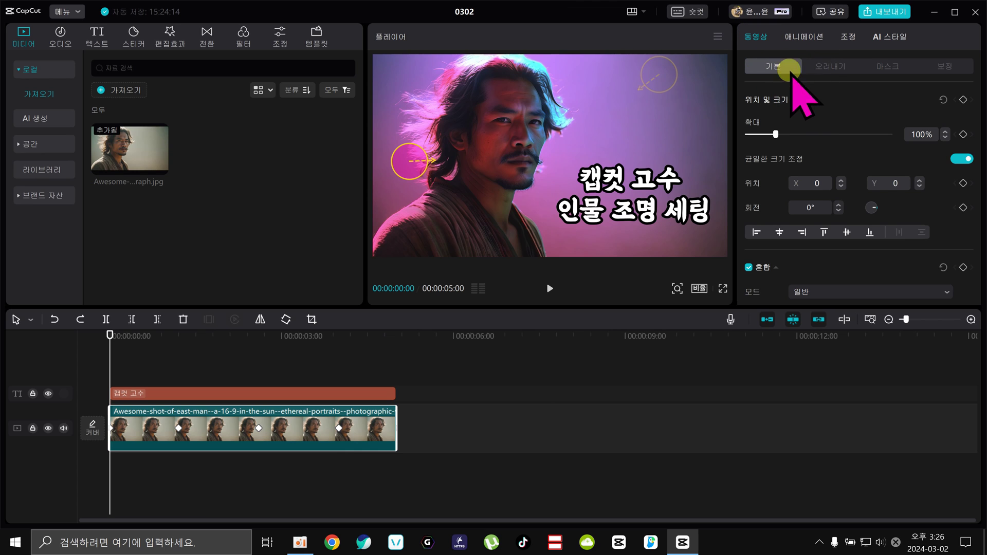
{"action": "scroll", "coordinate": [864, 160], "scroll_direction": "down", "scroll_amount": 5}
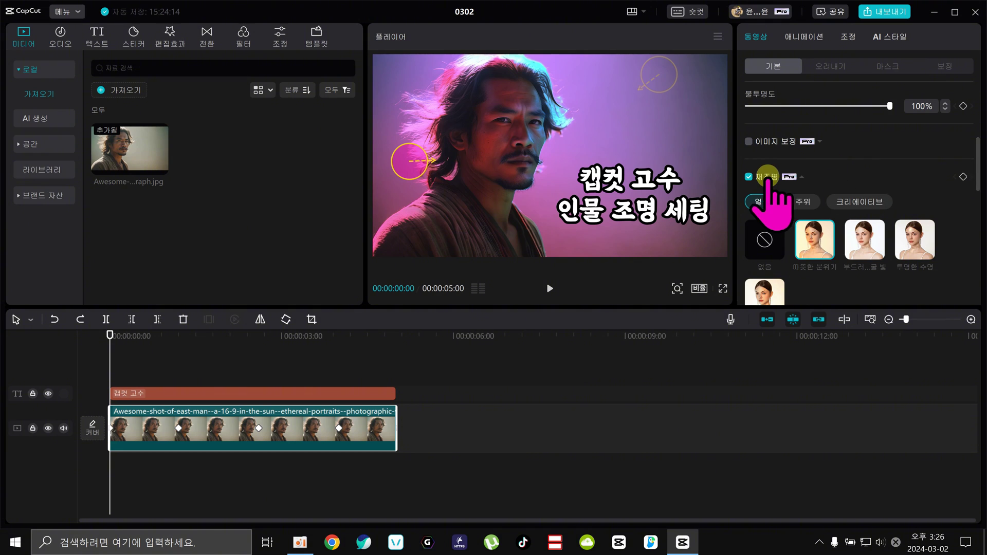
{"action": "left_click", "coordinate": [749, 176]}
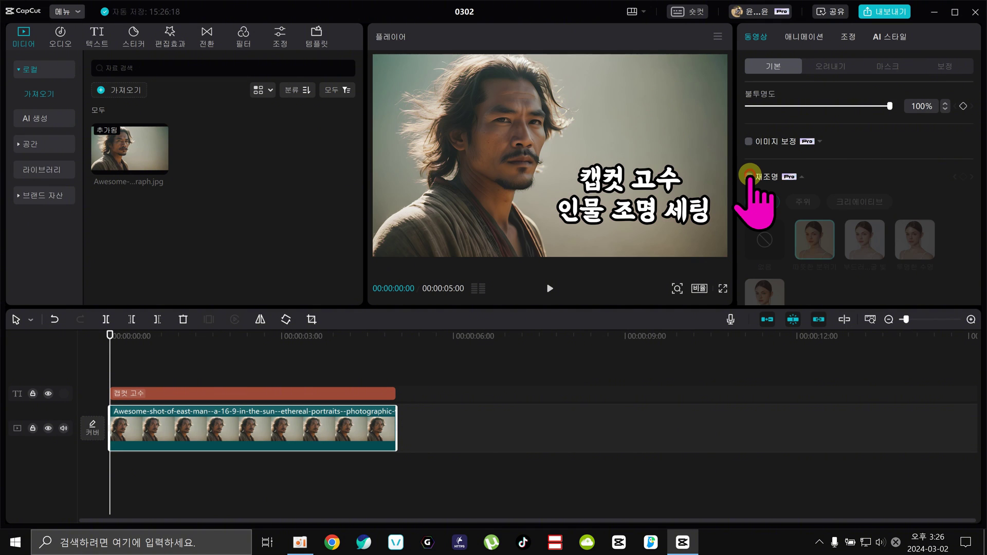
{"action": "left_click", "coordinate": [749, 177]}
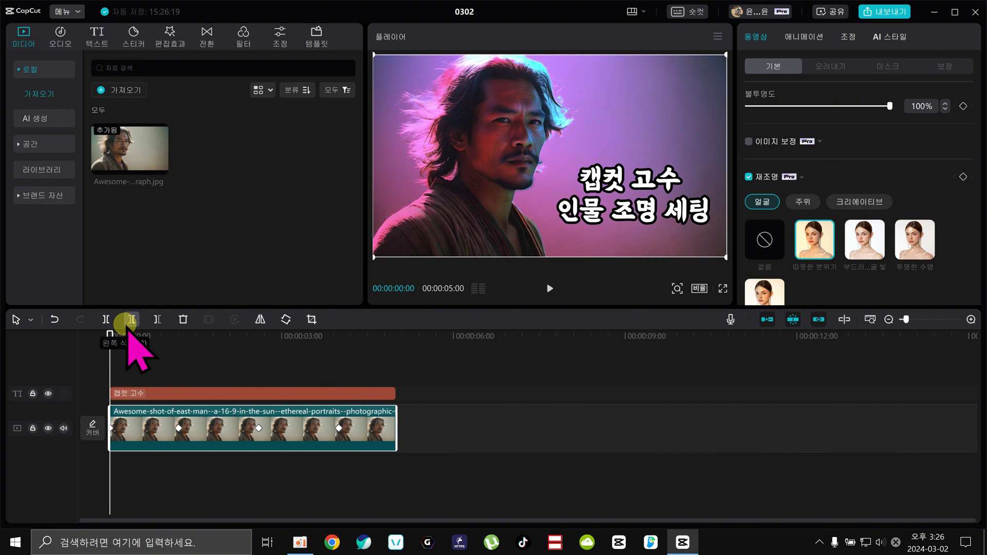
Clear the text and portrait clips from the timeline and add the original portrait image again at the start
{"action": "mouse_move", "coordinate": [423, 368]}
{"action": "left_mouse_down"}
{"action": "mouse_move", "coordinate": [370, 452]}
{"action": "mouse_move", "coordinate": [229, 484]}
{"action": "left_mouse_up"}
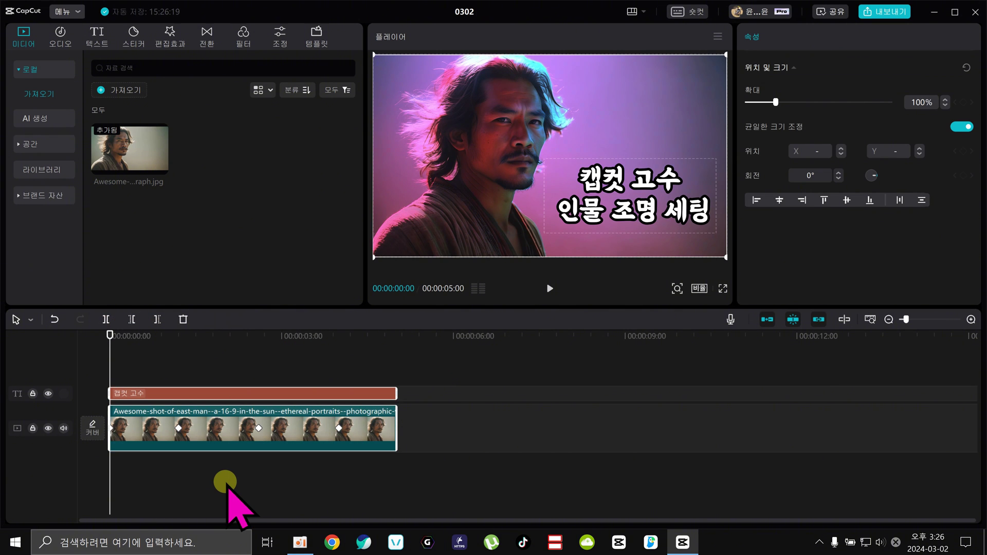
{"action": "key", "text": "Delete"}
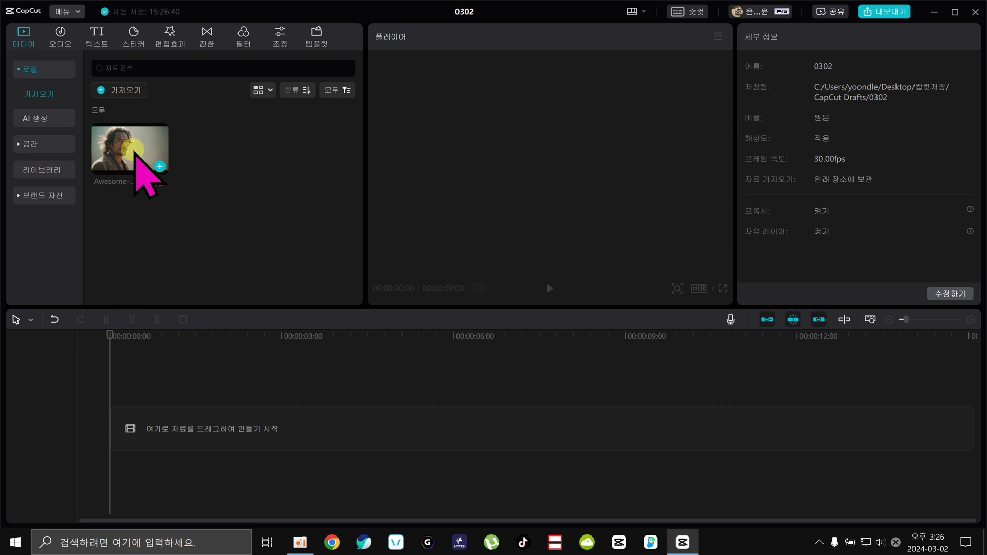
{"action": "left_click", "coordinate": [160, 166]}
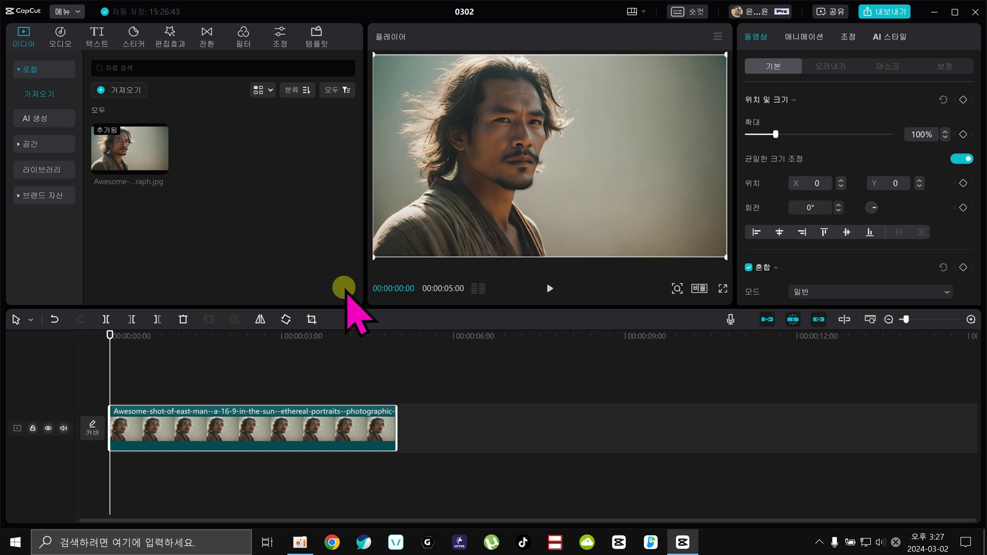
{"action": "left_click", "coordinate": [123, 335]}
{"action": "left_click", "coordinate": [110, 334]}
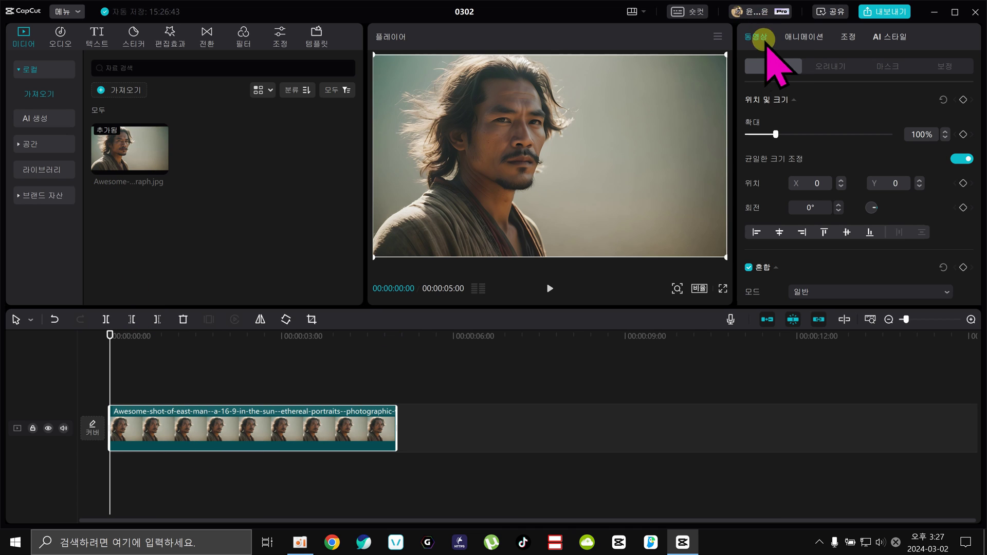
Enable 재조명 (Relight) on the portrait clip and browse its 얼굴, 주위 and 크리에이티브 preset categories
{"action": "scroll", "coordinate": [774, 206], "scroll_direction": "down", "scroll_amount": 5}
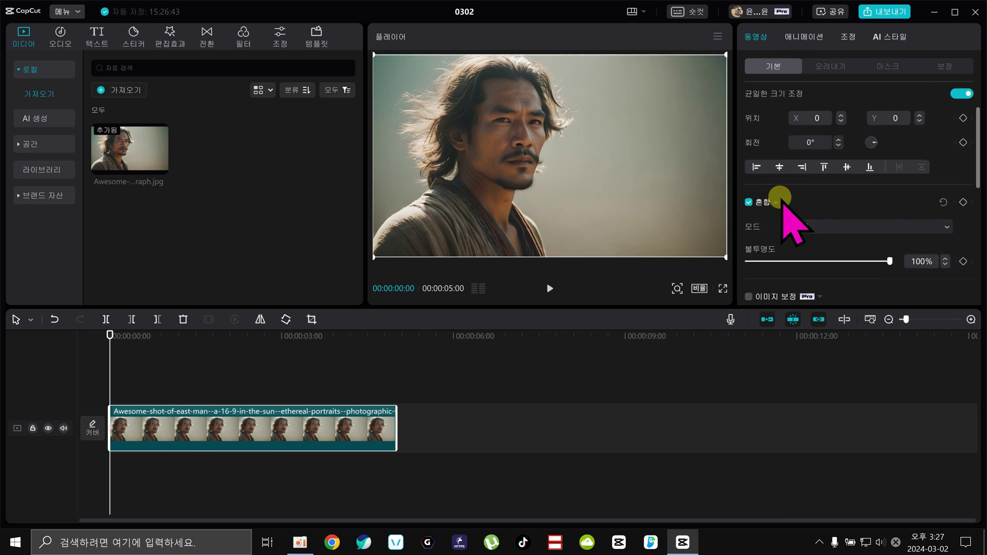
{"action": "scroll", "coordinate": [783, 198], "scroll_direction": "down", "scroll_amount": 1}
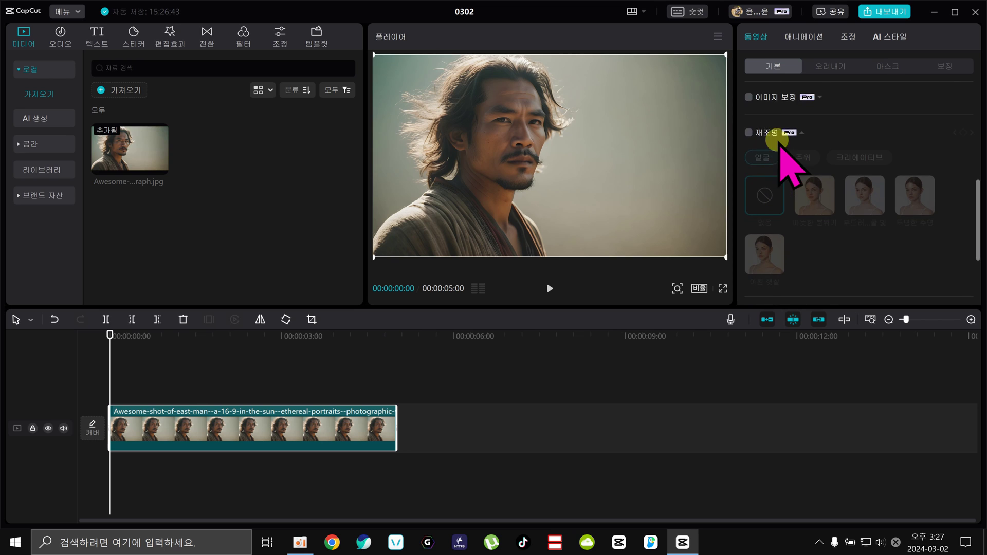
{"action": "left_click", "coordinate": [749, 132]}
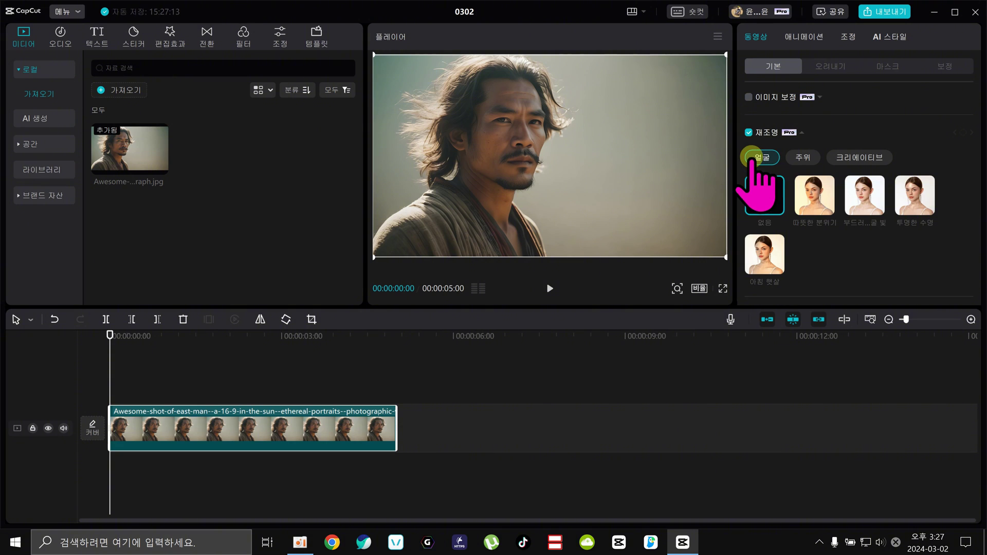
{"action": "left_click", "coordinate": [802, 158]}
{"action": "left_click", "coordinate": [848, 158]}
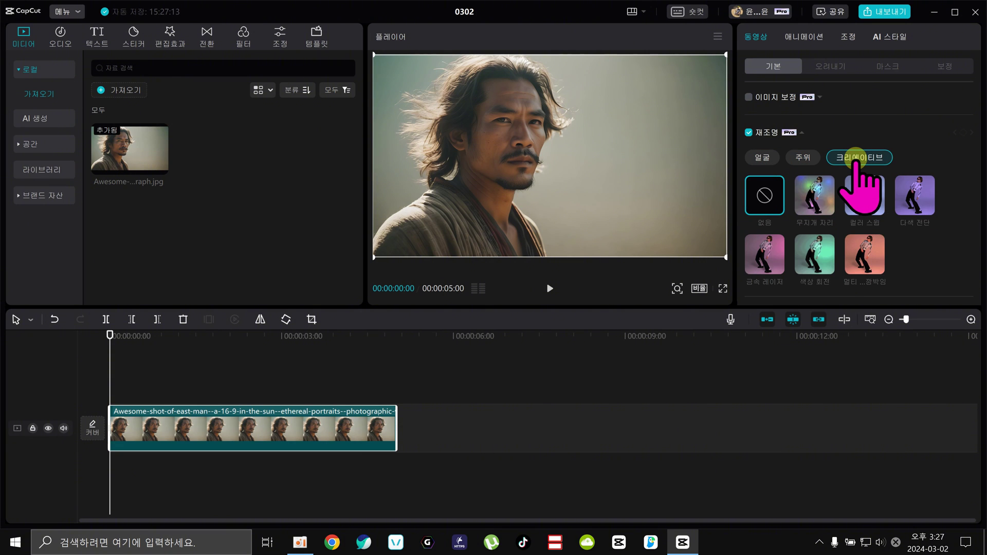
{"action": "left_click", "coordinate": [760, 157]}
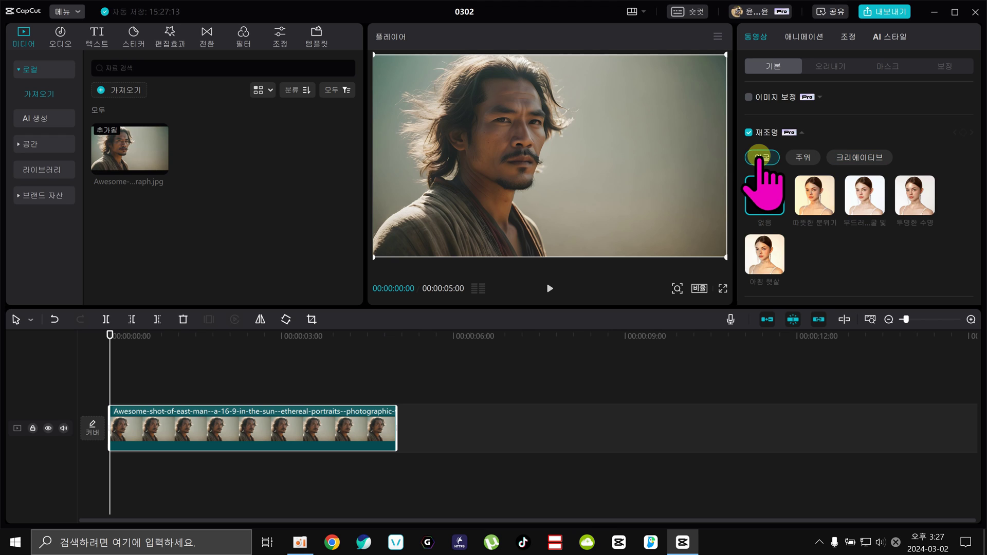
Apply the 무지개 자리 preset from the 크리에이티브 category to the portrait and play the clip to preview the lighting
{"action": "left_click", "coordinate": [807, 197]}
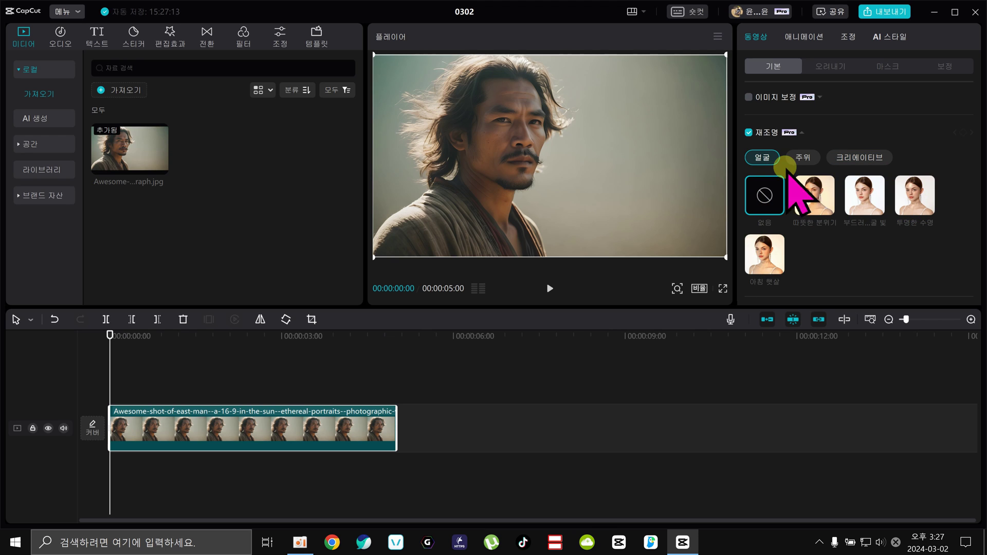
{"action": "left_click", "coordinate": [853, 157]}
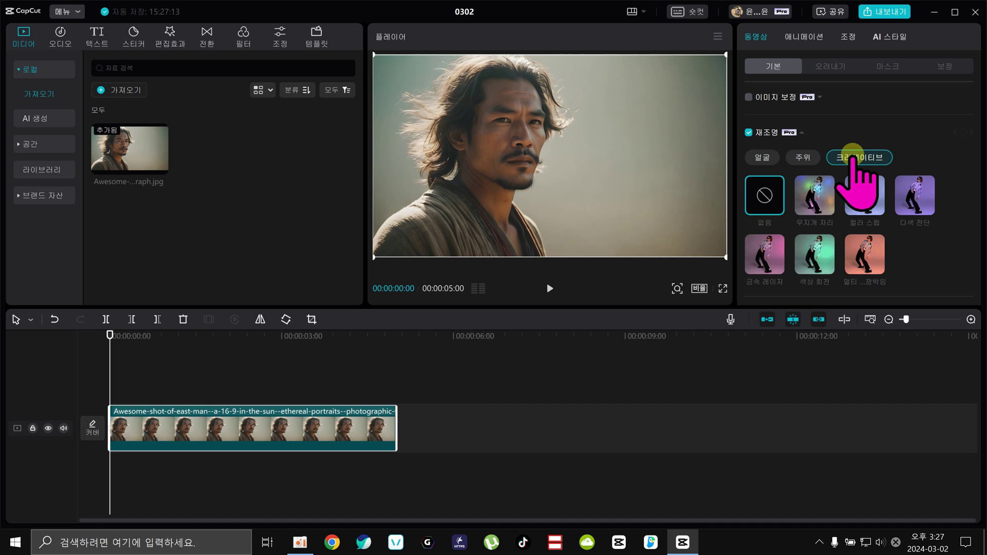
{"action": "left_click", "coordinate": [812, 191]}
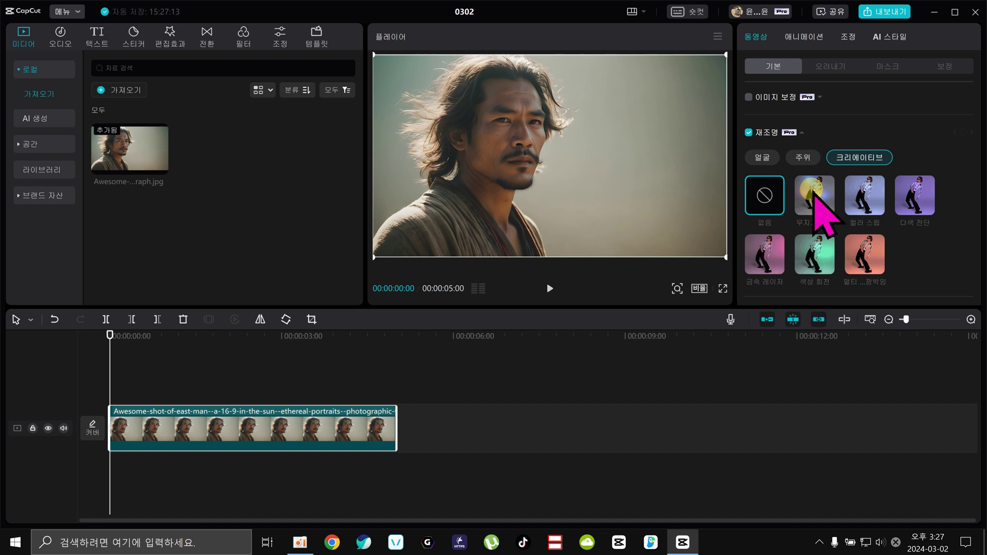
{"action": "left_click", "coordinate": [817, 213]}
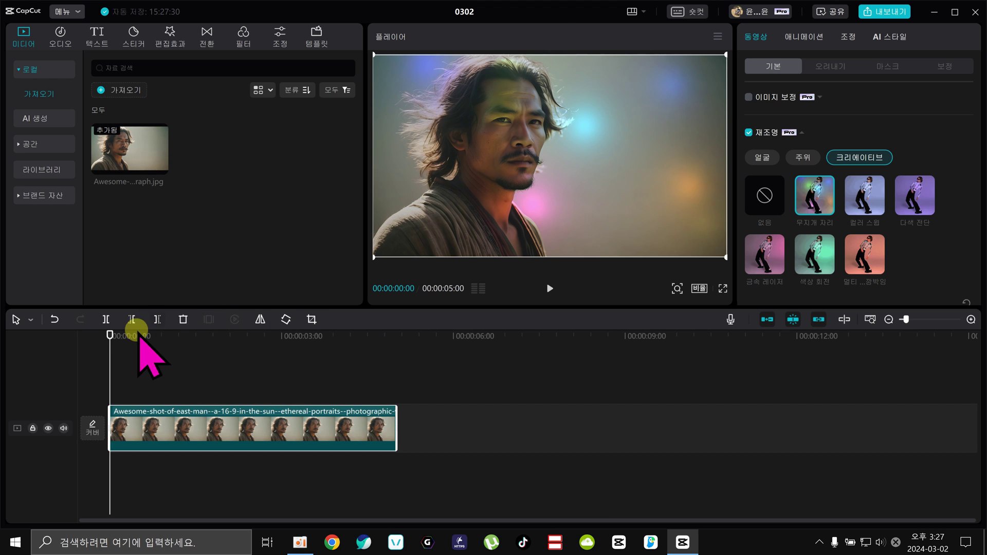
{"action": "left_click", "coordinate": [550, 289]}
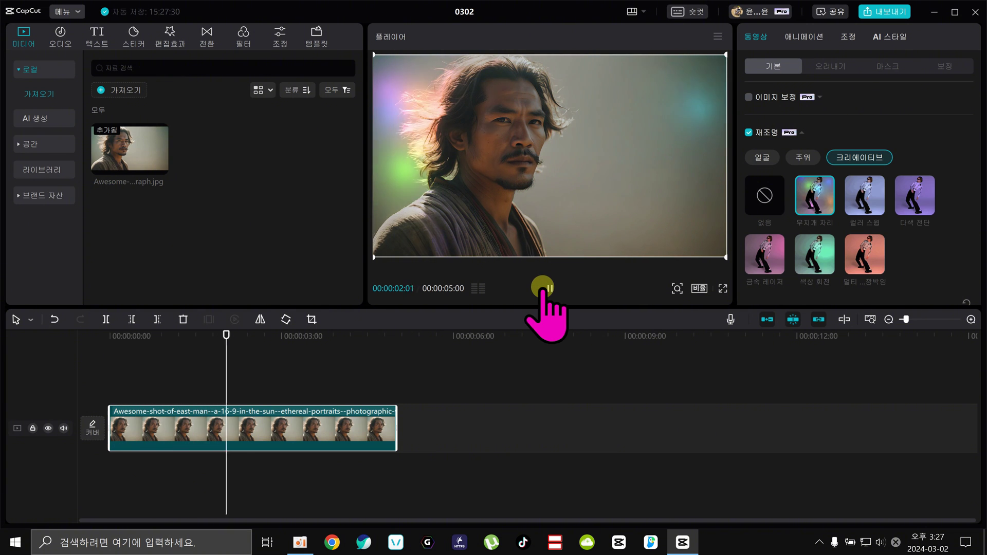
{"action": "left_click", "coordinate": [546, 289]}
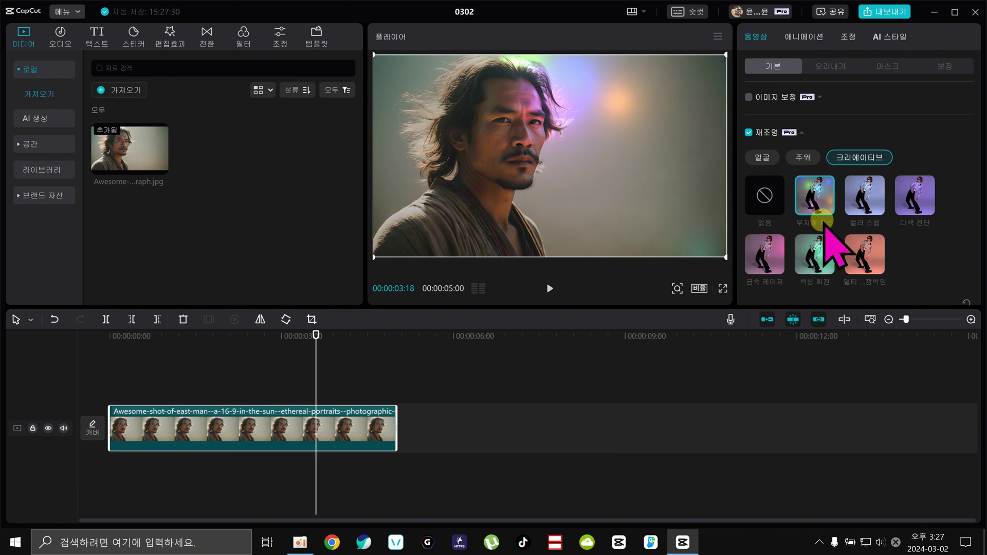
Switch the portrait's lighting to the 컬러 스윕 preset and preview it by scrubbing and playing from the start
{"action": "left_click", "coordinate": [869, 190]}
{"action": "left_click", "coordinate": [188, 334]}
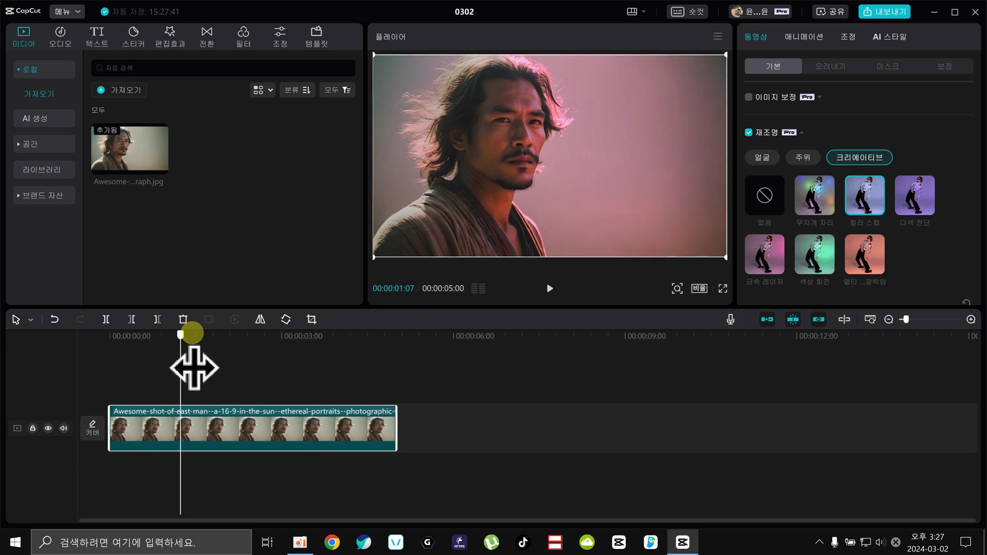
{"action": "left_click_drag", "start_coordinate": [182, 335], "coordinate": [109, 334]}
{"action": "left_click", "coordinate": [550, 288]}
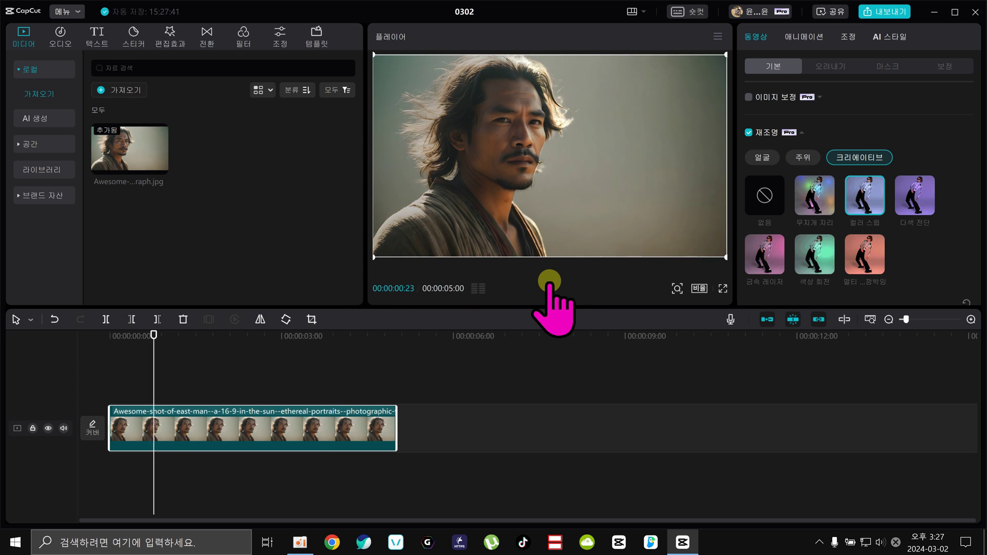
{"action": "left_click", "coordinate": [549, 287]}
Try the 다색 전단 lighting preset on the portrait, scrub through its colours and look over its adjustment settings
{"action": "left_click", "coordinate": [915, 196]}
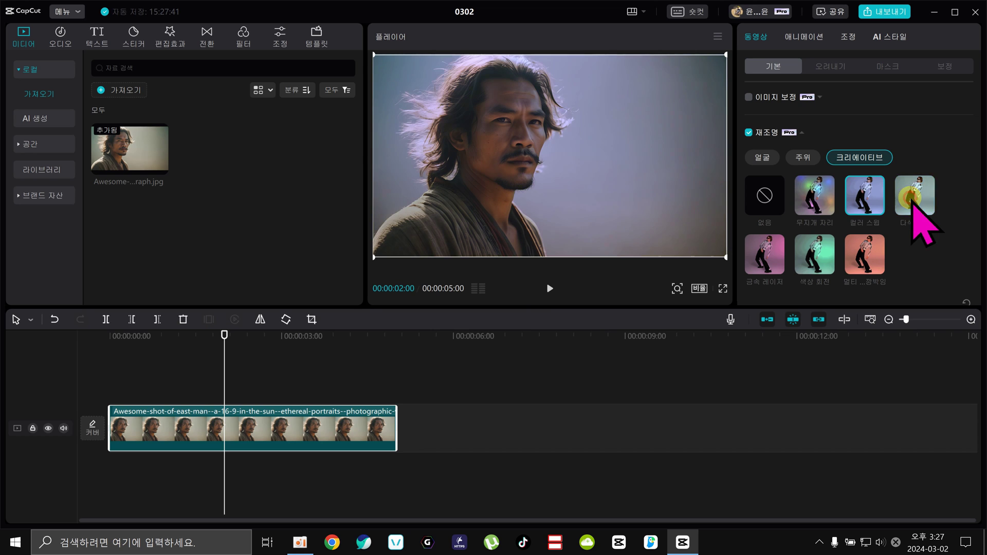
{"action": "left_click_drag", "start_coordinate": [126, 334], "coordinate": [299, 337]}
{"action": "scroll", "coordinate": [890, 206], "scroll_direction": "down", "scroll_amount": 2}
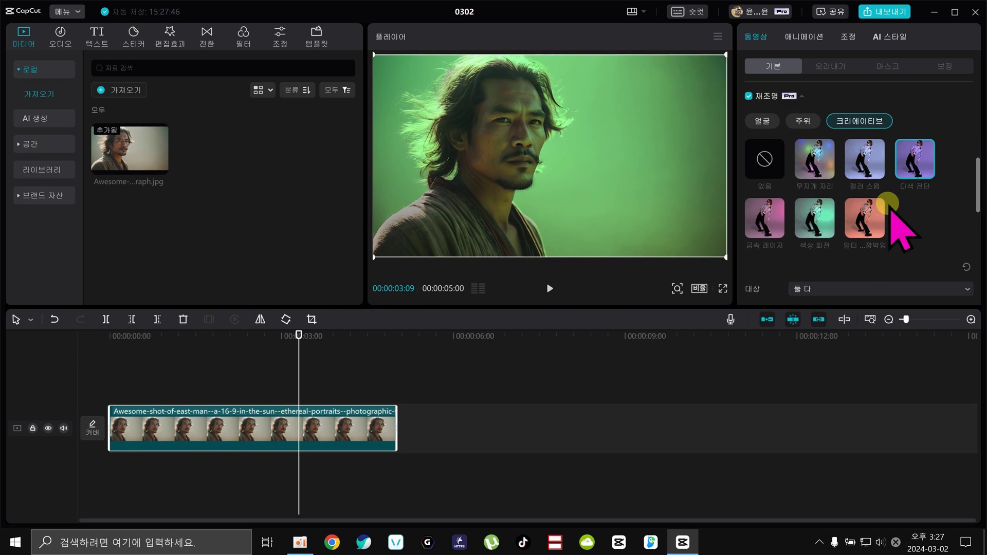
{"action": "scroll", "coordinate": [874, 226], "scroll_direction": "down", "scroll_amount": 2}
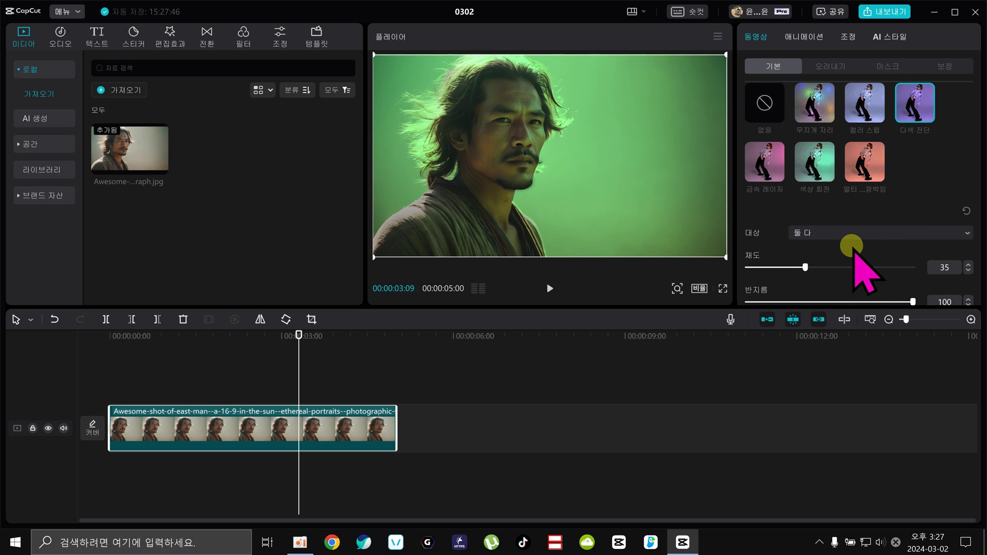
Try the 금속 레이저 and 색상 회전 lighting presets on the portrait, previewing each along the timeline
{"action": "left_click", "coordinate": [760, 157]}
{"action": "left_click_drag", "start_coordinate": [117, 328], "coordinate": [342, 349]}
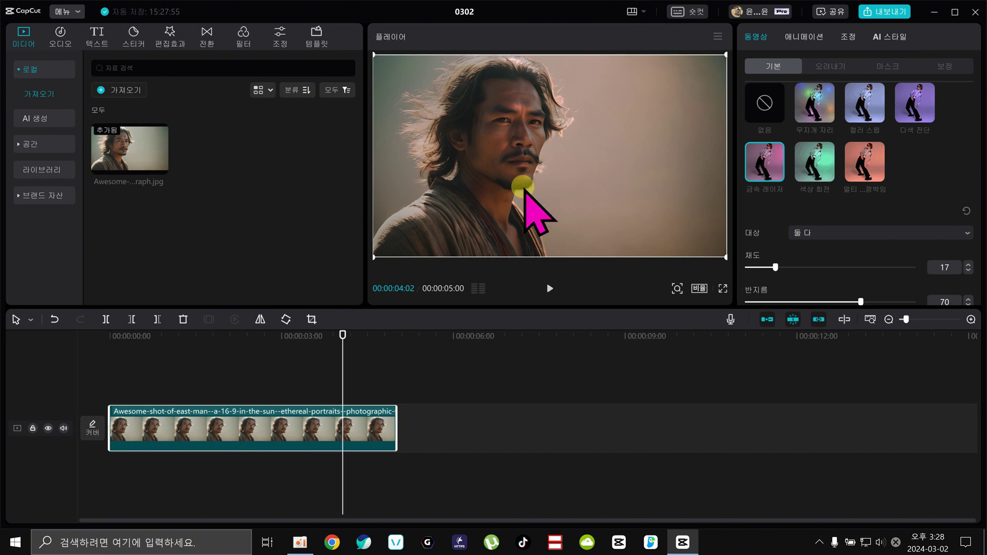
{"action": "left_click", "coordinate": [815, 162]}
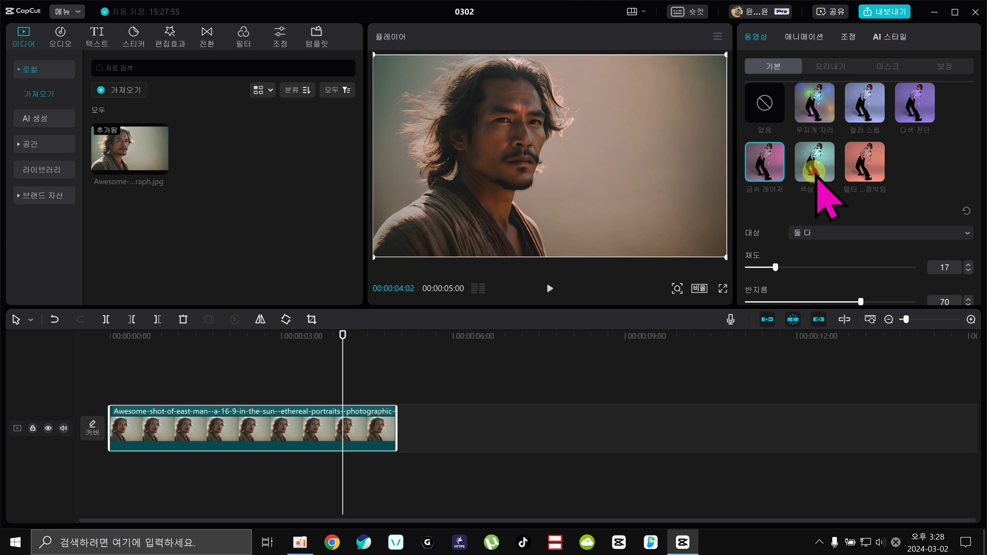
{"action": "key", "text": "Home"}
{"action": "key", "text": "space"}
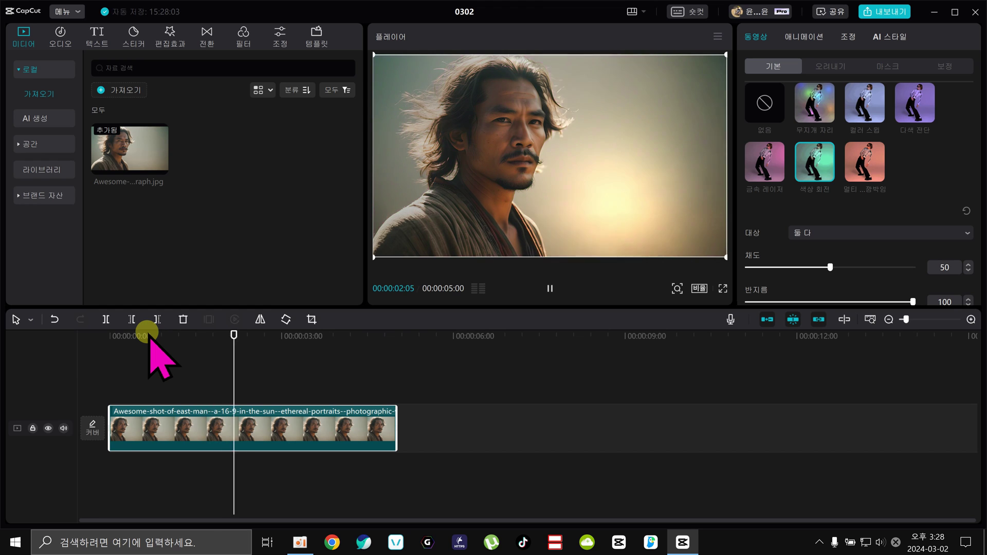
{"action": "key", "text": "space"}
Apply the 다색 전단 lighting preset with its 대상 (target) set to 사람들 and preview it at different times
{"action": "left_click", "coordinate": [918, 103]}
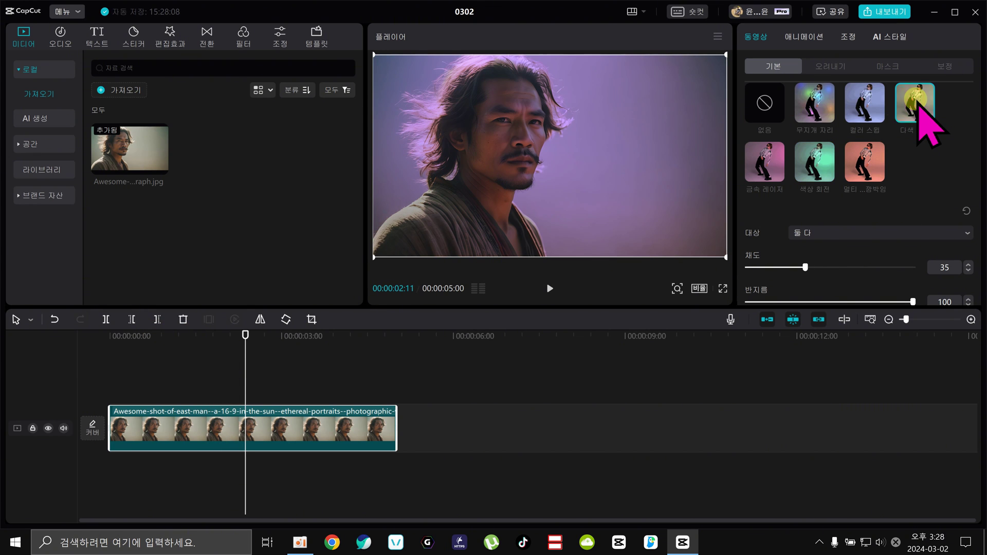
{"action": "scroll", "coordinate": [794, 234], "scroll_direction": "down", "scroll_amount": 2}
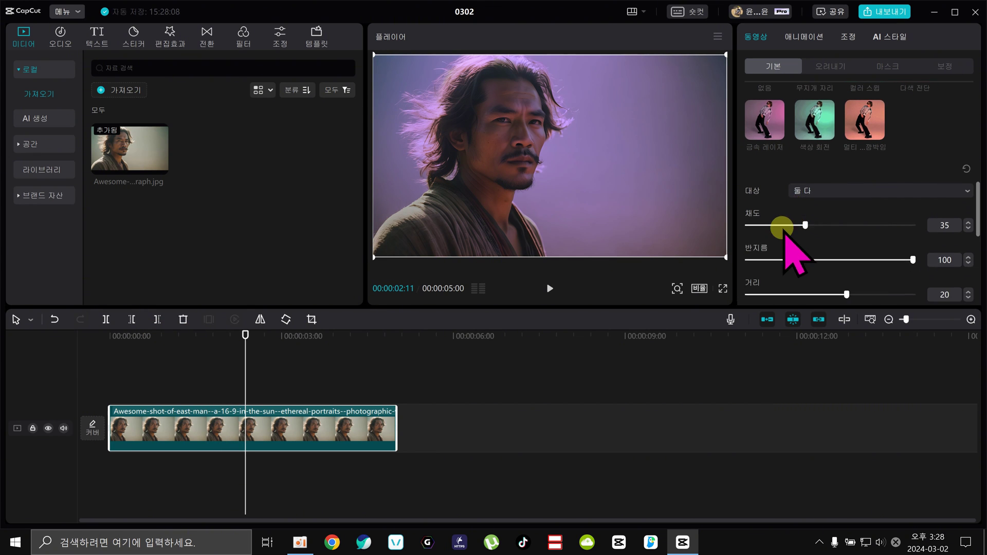
{"action": "left_click", "coordinate": [822, 186]}
{"action": "left_click", "coordinate": [833, 206]}
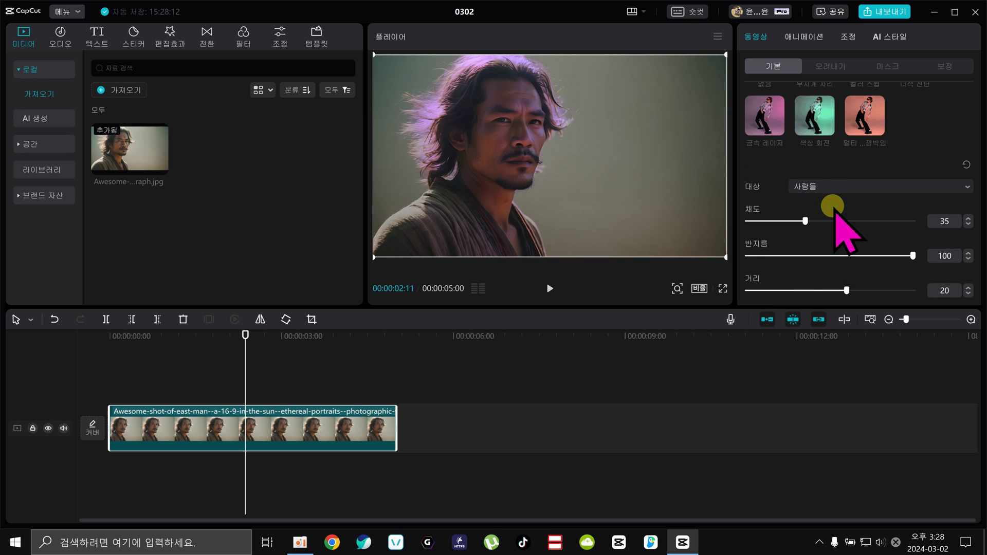
{"action": "left_click", "coordinate": [261, 372]}
{"action": "left_click", "coordinate": [314, 355]}
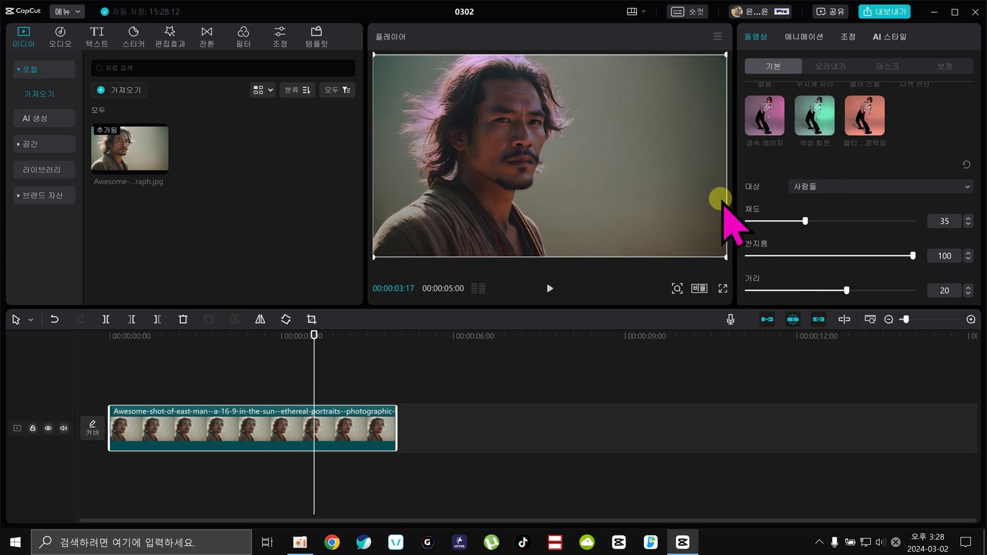
Preview the lighting with its 대상 (target) set to 배경, and set the target to 둘 다
{"action": "left_click", "coordinate": [825, 186]}
{"action": "left_click", "coordinate": [824, 226]}
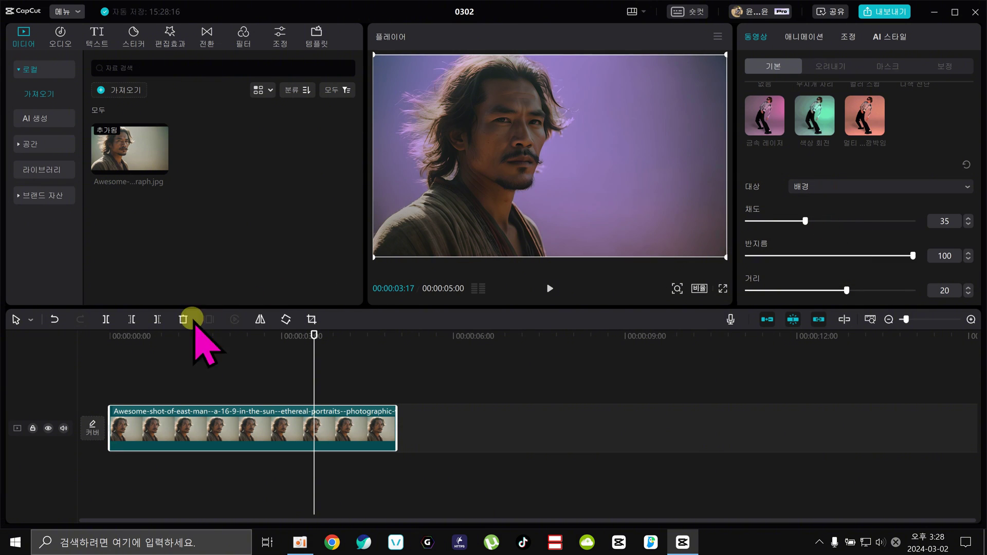
{"action": "left_click", "coordinate": [200, 360]}
{"action": "left_click", "coordinate": [268, 360]}
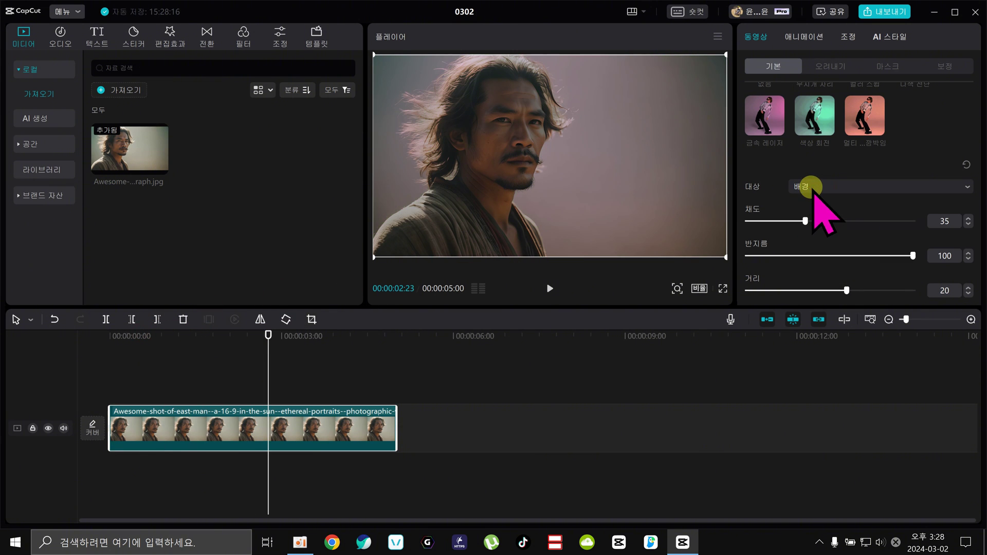
{"action": "left_click", "coordinate": [815, 187]}
{"action": "left_click", "coordinate": [823, 248]}
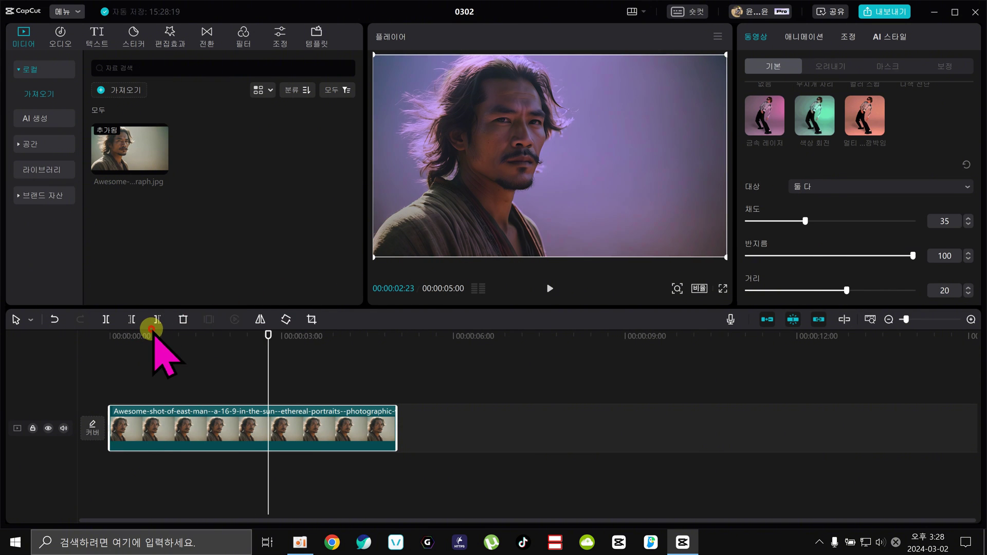
Set the 다색 전단 lighting's 채도 (saturation) to 38 and 반지름 (radius) to 55
{"action": "left_click_drag", "start_coordinate": [151, 329], "coordinate": [262, 330]}
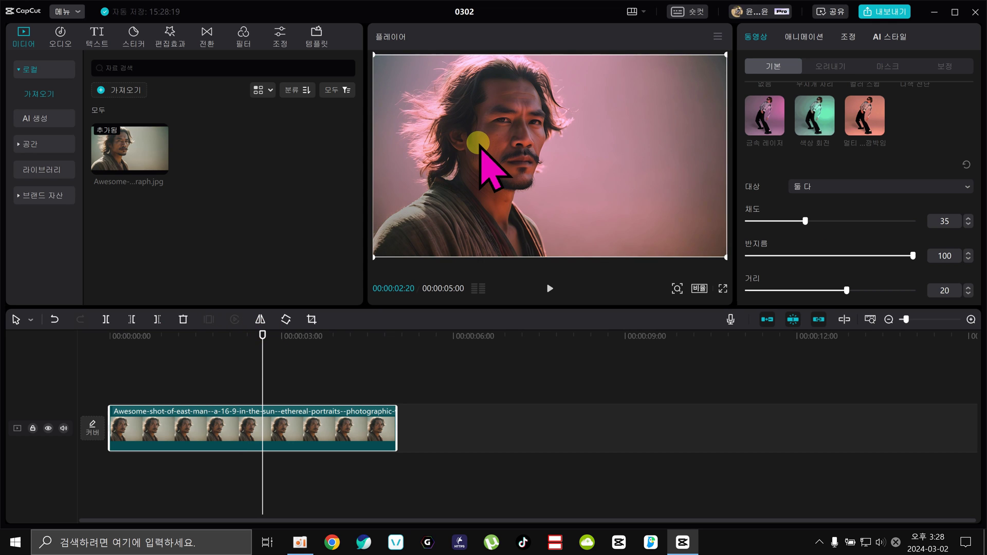
{"action": "mouse_move", "coordinate": [802, 222]}
{"action": "left_mouse_down"}
{"action": "mouse_move", "coordinate": [758, 222]}
{"action": "mouse_move", "coordinate": [955, 217]}
{"action": "mouse_move", "coordinate": [785, 222]}
{"action": "mouse_move", "coordinate": [810, 221]}
{"action": "left_mouse_up"}
{"action": "left_click_drag", "start_coordinate": [913, 255], "coordinate": [800, 252]}
{"action": "left_click_drag", "start_coordinate": [869, 251], "coordinate": [806, 252]}
{"action": "scroll", "coordinate": [795, 268], "scroll_direction": "down", "scroll_amount": 2}
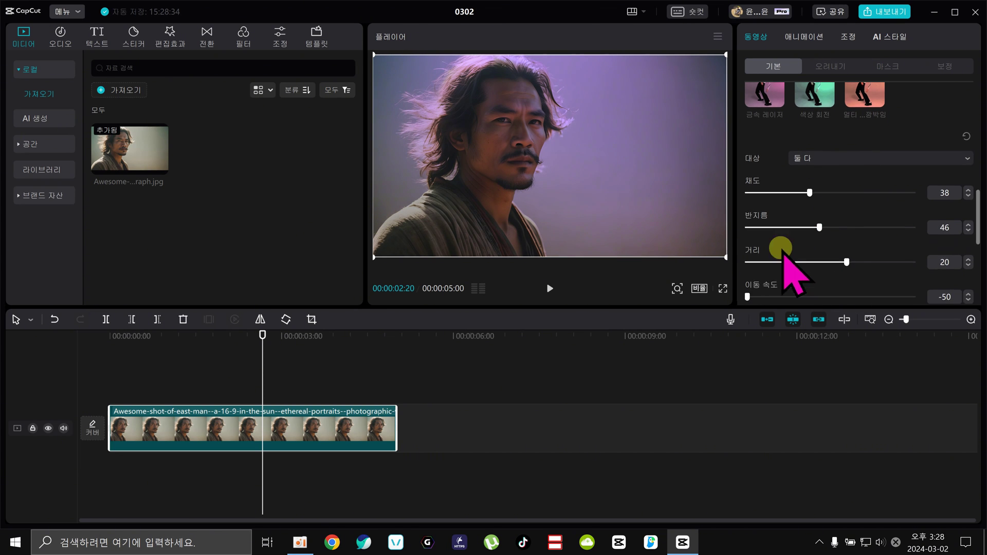
{"action": "left_click_drag", "start_coordinate": [792, 209], "coordinate": [877, 212]}
Set the lighting's 거리 (distance) to 25, trying a lower distance first to compare
{"action": "left_click", "coordinate": [846, 245]}
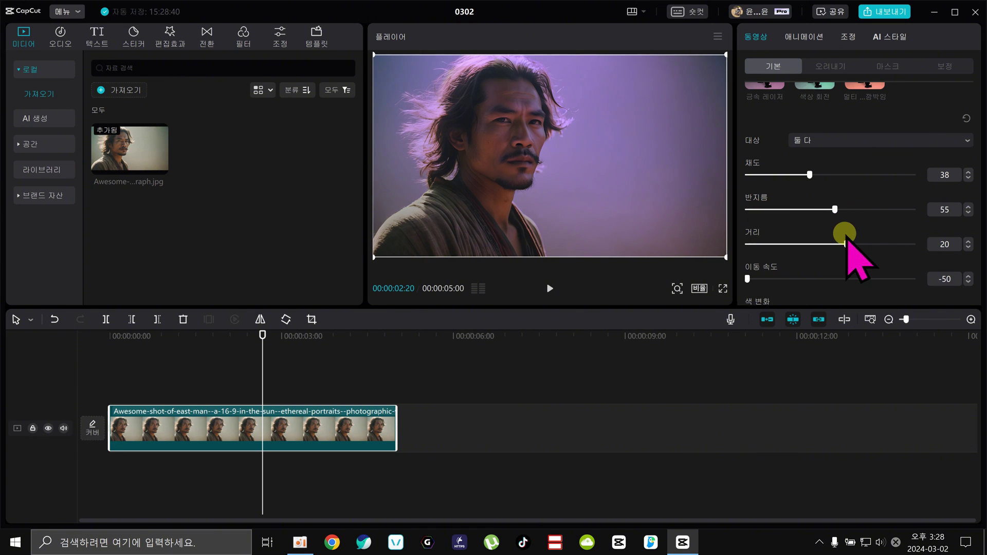
{"action": "left_click_drag", "start_coordinate": [872, 246], "coordinate": [791, 245]}
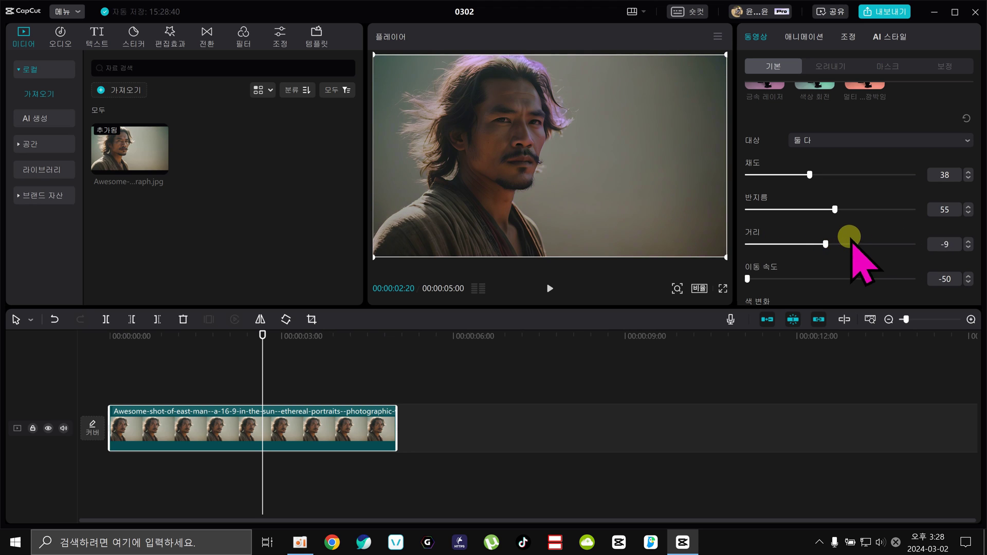
{"action": "mouse_move", "coordinate": [849, 238]}
{"action": "left_mouse_down"}
{"action": "mouse_move", "coordinate": [836, 238]}
{"action": "mouse_move", "coordinate": [854, 240]}
{"action": "left_mouse_up"}
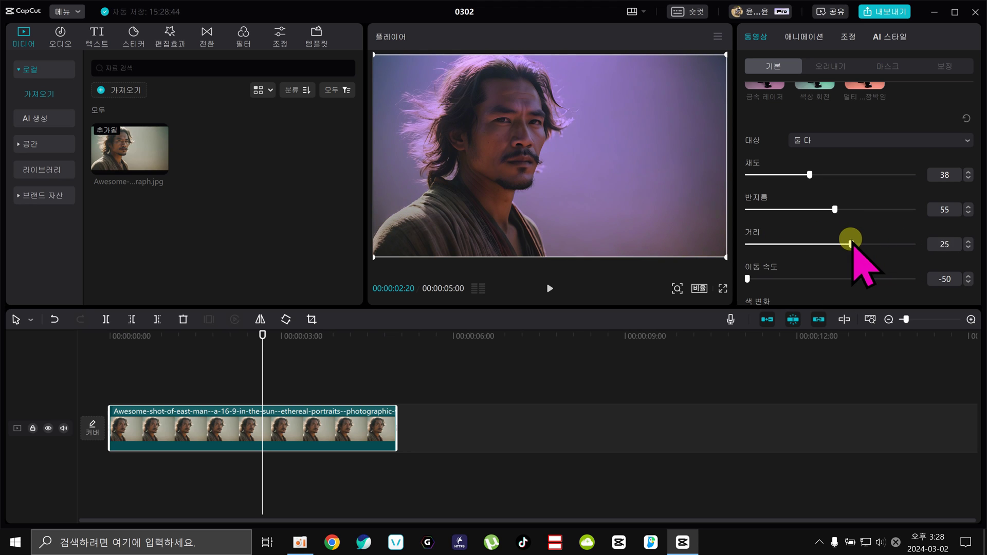
Play the clip with 이동 속도 (movement speed) at -50, then set it to 28 and play it again
{"action": "scroll", "coordinate": [823, 257], "scroll_direction": "down", "scroll_amount": 2}
{"action": "left_click", "coordinate": [747, 232]}
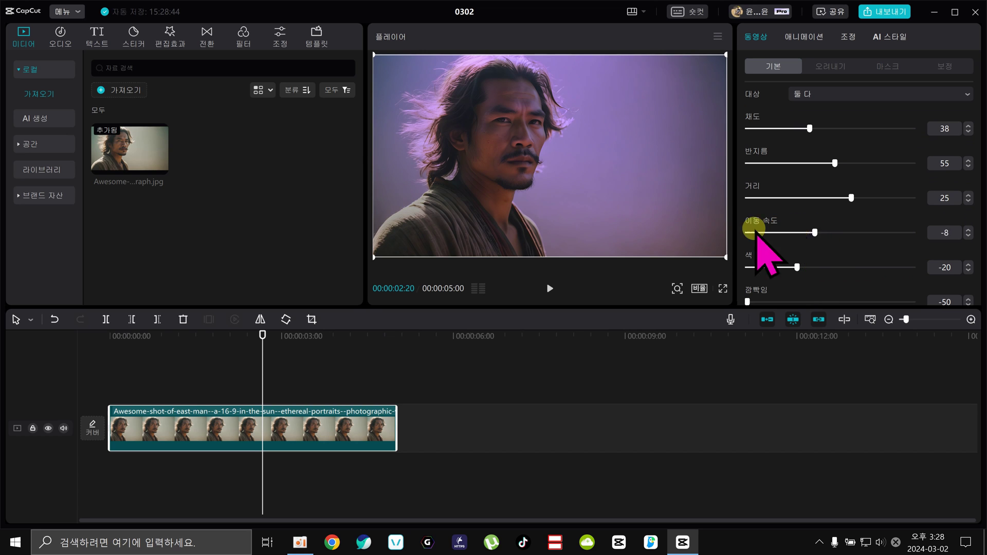
{"action": "left_click", "coordinate": [131, 335]}
{"action": "key", "text": "space"}
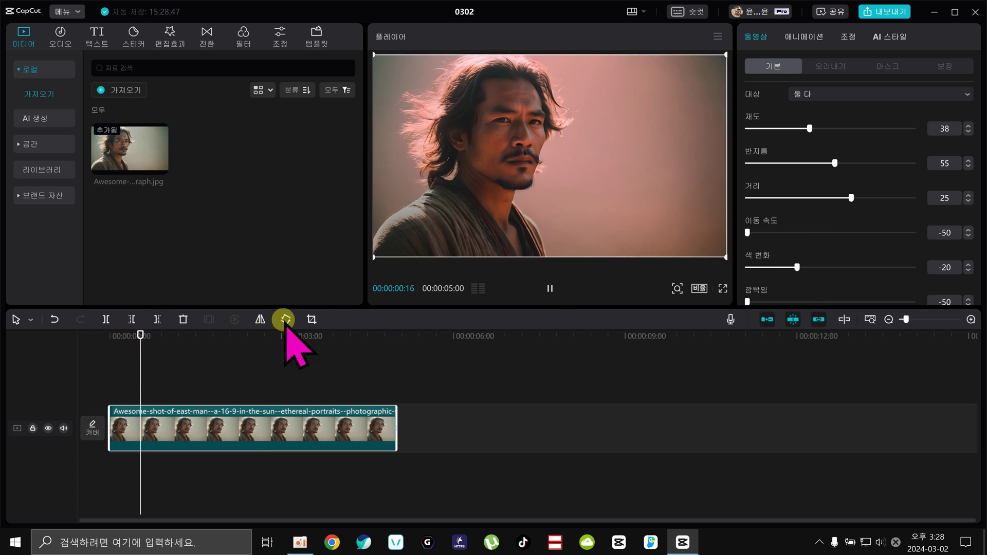
{"action": "left_click_drag", "start_coordinate": [760, 226], "coordinate": [877, 232]}
{"action": "key", "text": "space"}
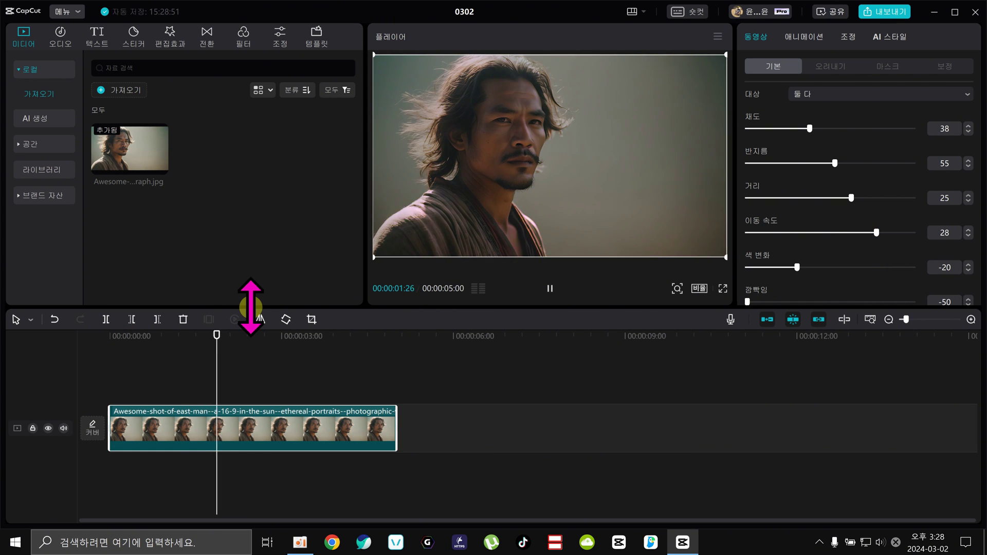
{"action": "key", "text": "space"}
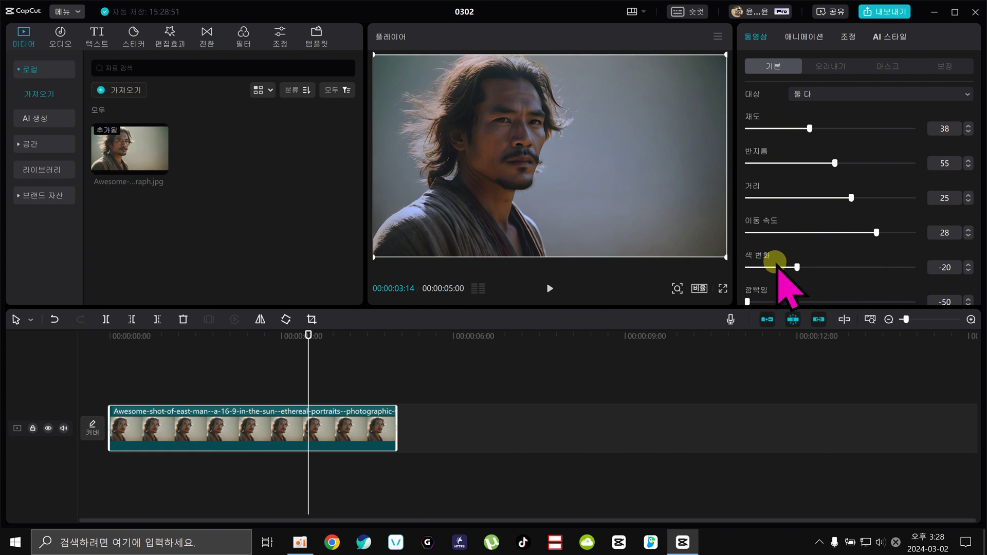
Try 색 변화 (colour change) at 50 and at -50, playing the clip from near its start each time
{"action": "left_click_drag", "start_coordinate": [797, 264], "coordinate": [836, 266]}
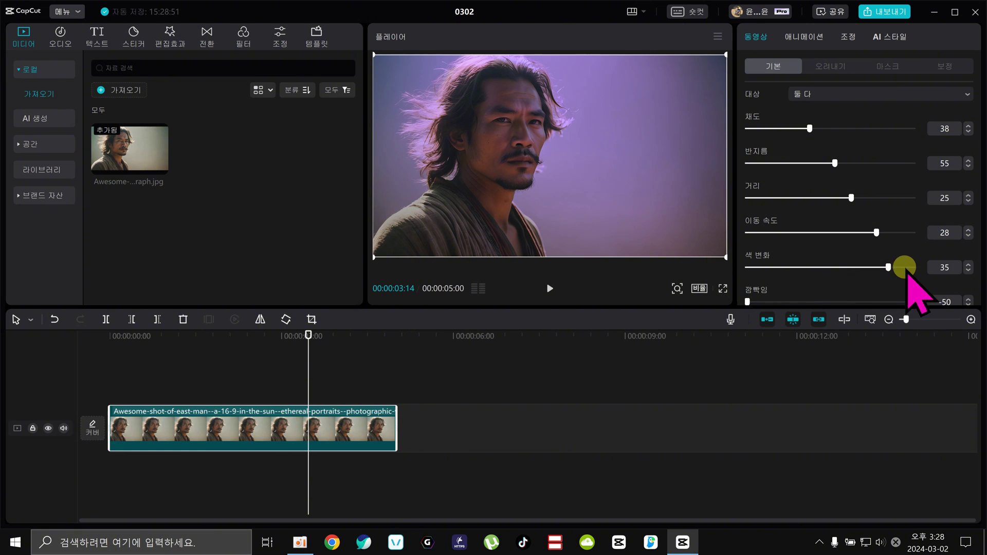
{"action": "left_click_drag", "start_coordinate": [905, 267], "coordinate": [917, 267]}
{"action": "left_click", "coordinate": [132, 333]}
{"action": "key", "text": "space"}
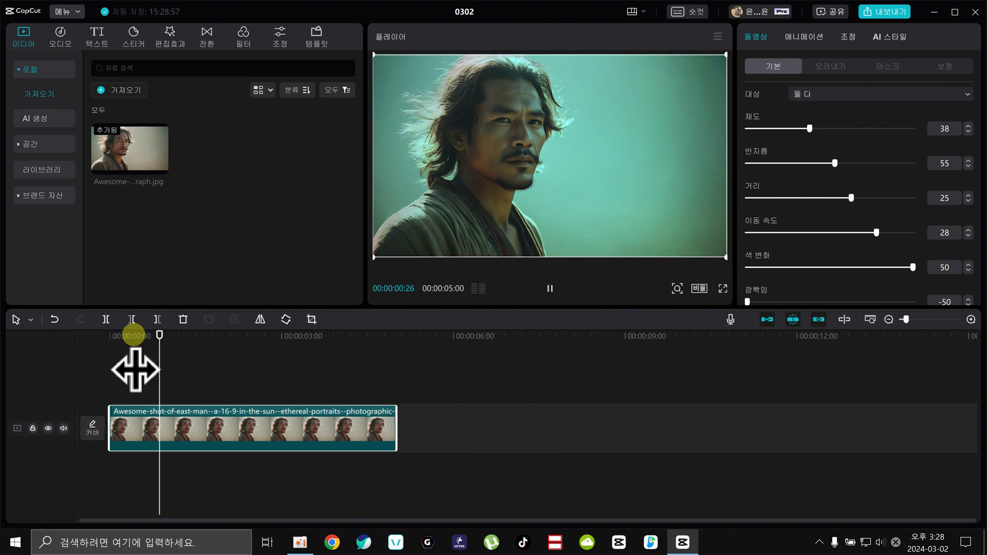
{"action": "key", "text": "space"}
{"action": "left_click_drag", "start_coordinate": [762, 265], "coordinate": [749, 267]}
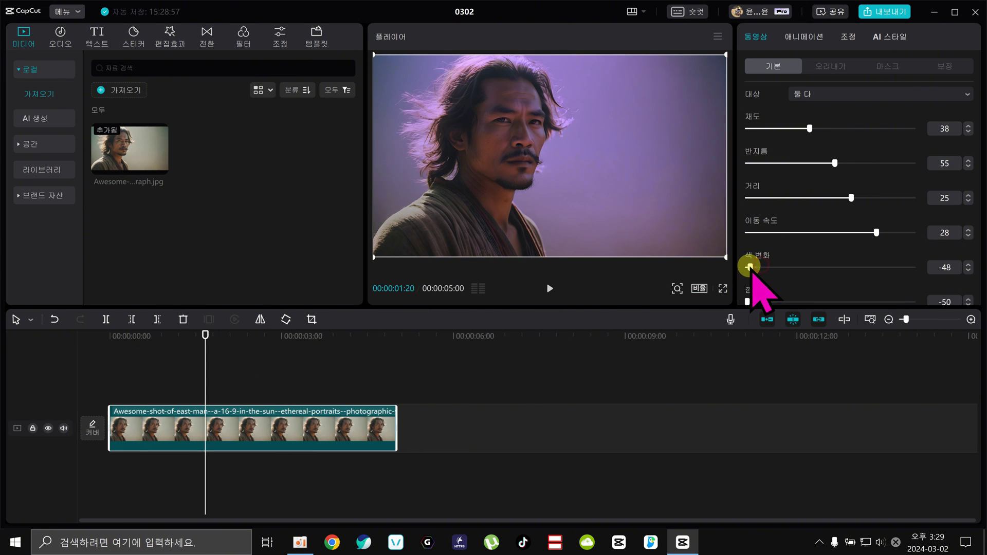
{"action": "left_click", "coordinate": [152, 333]}
{"action": "key", "text": "space"}
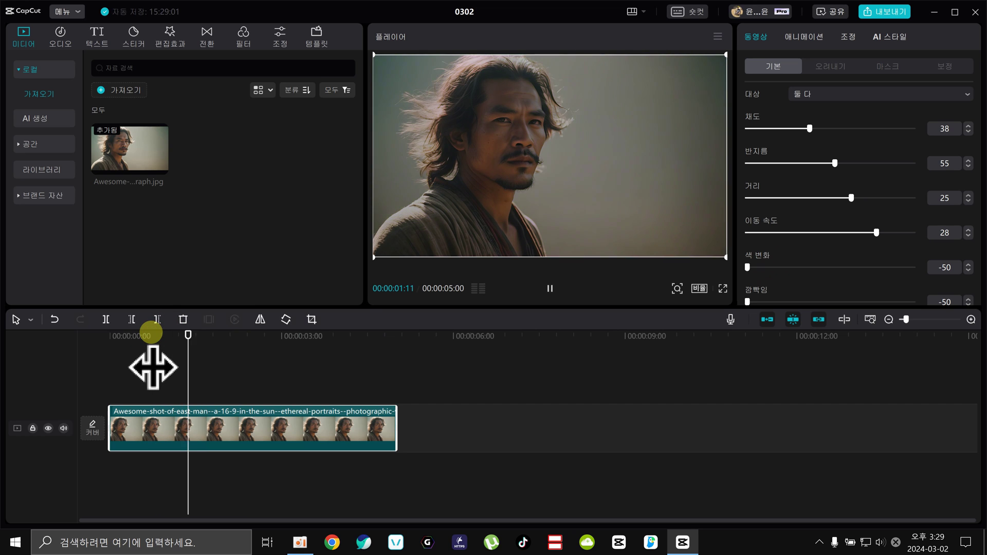
Set 색 변화 (colour change) to 22 and 깜빡임 (flicker) to 16, and preview the clip
{"action": "left_click_drag", "start_coordinate": [754, 267], "coordinate": [868, 265]}
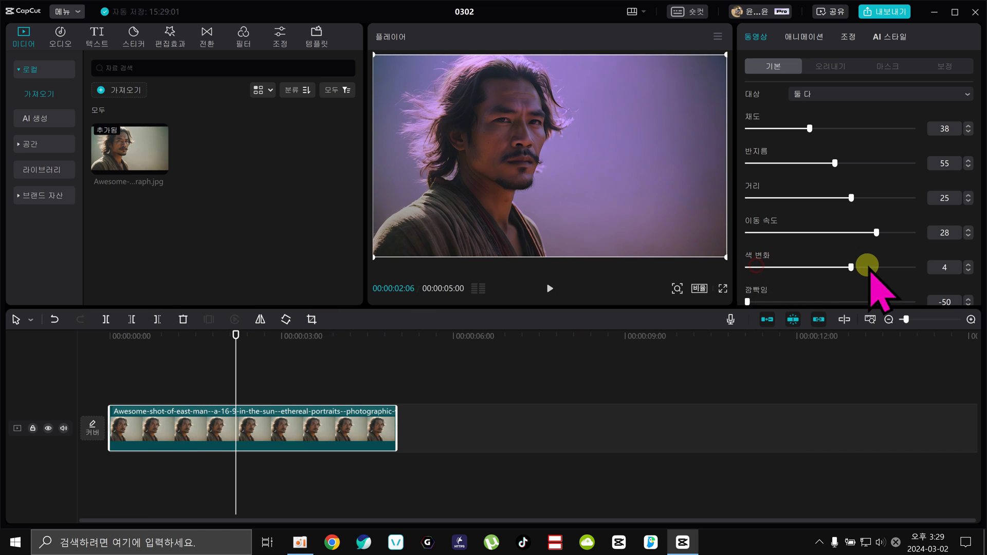
{"action": "scroll", "coordinate": [790, 280], "scroll_direction": "down", "scroll_amount": 1}
{"action": "left_click_drag", "start_coordinate": [786, 256], "coordinate": [856, 255]}
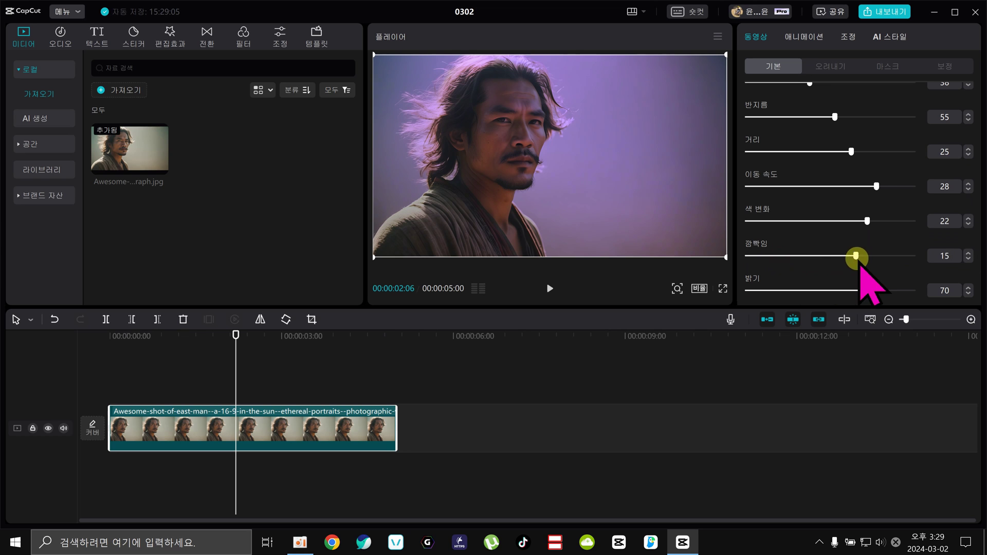
{"action": "left_click_drag", "start_coordinate": [234, 340], "coordinate": [188, 367]}
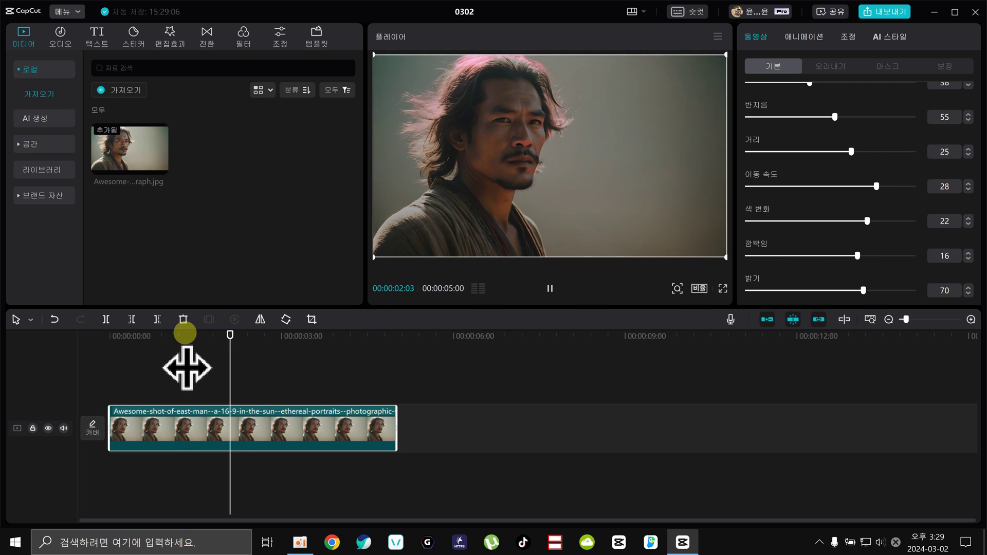
{"action": "key", "text": "space"}
Remove the creative lighting from the portrait by choosing the 없음 (none) preset
{"action": "scroll", "coordinate": [776, 280], "scroll_direction": "up", "scroll_amount": 6}
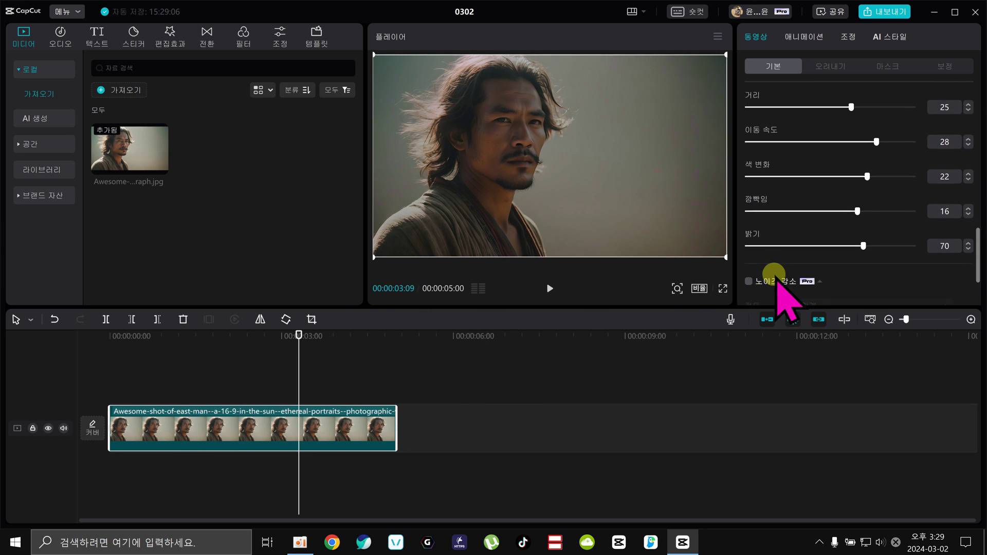
{"action": "scroll", "coordinate": [802, 218], "scroll_direction": "down", "scroll_amount": 6}
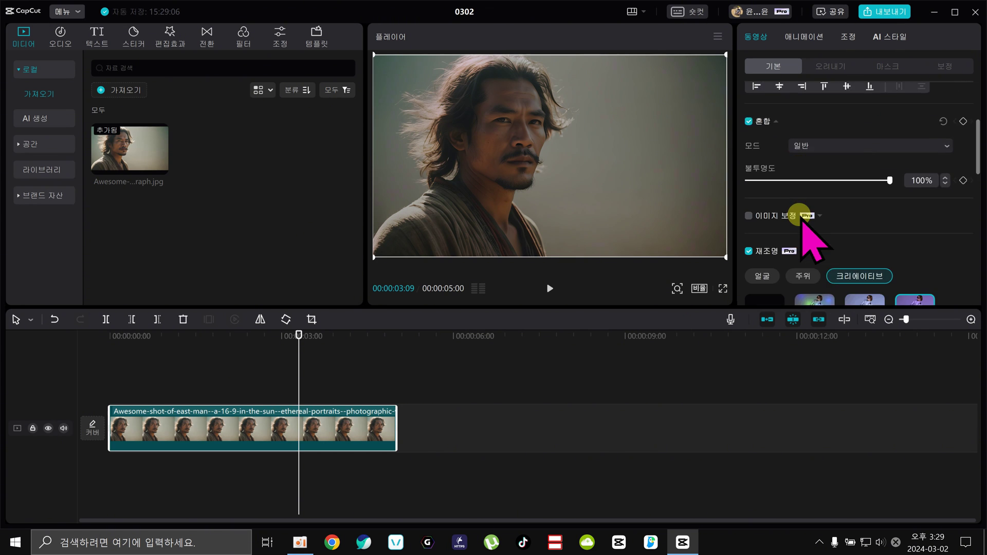
{"action": "scroll", "coordinate": [780, 155], "scroll_direction": "up", "scroll_amount": 2}
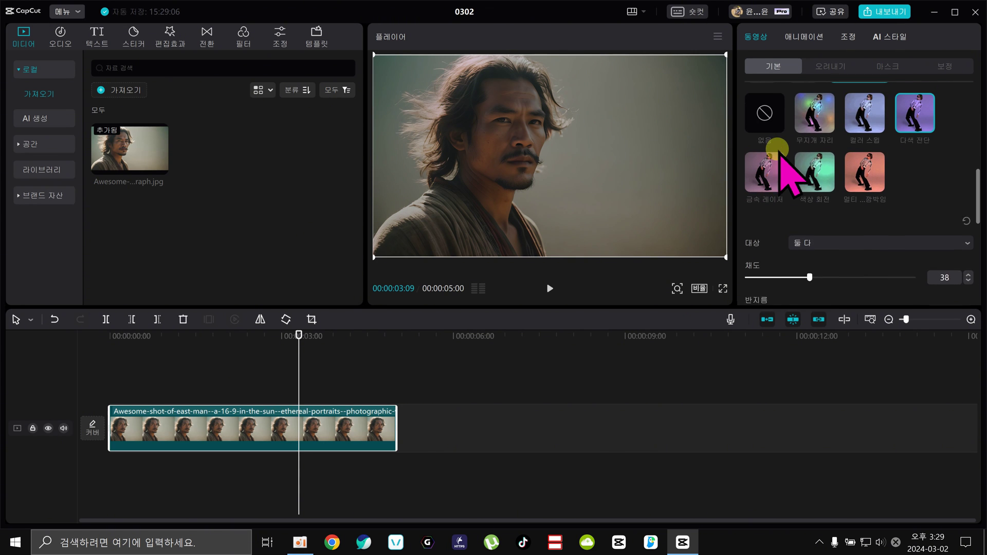
{"action": "left_click", "coordinate": [764, 144]}
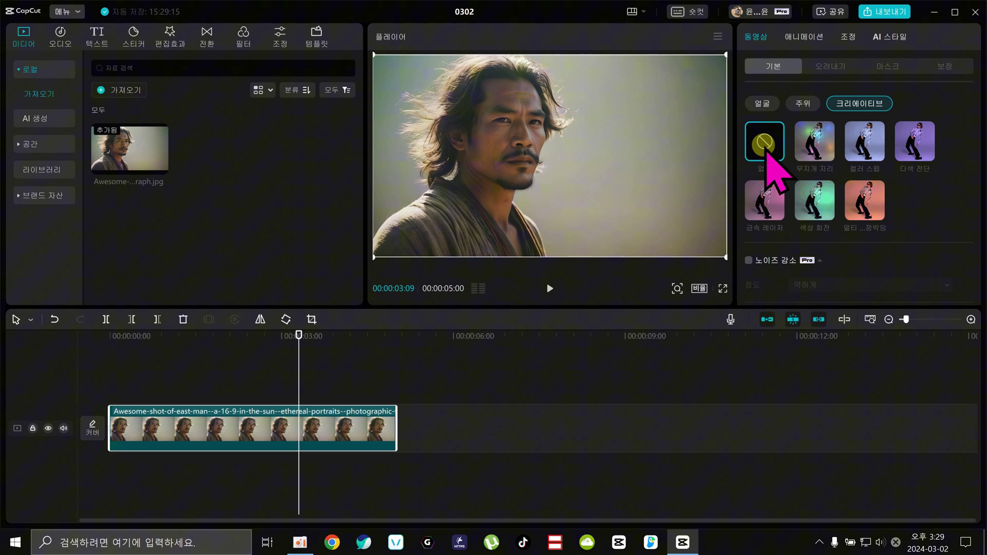
Try several 주위 (ambient) lighting presets, such as 블루 백라이트 and 신비한 보라색, and apply 네온 2 컬러
{"action": "left_click", "coordinate": [801, 103]}
{"action": "left_click", "coordinate": [806, 138]}
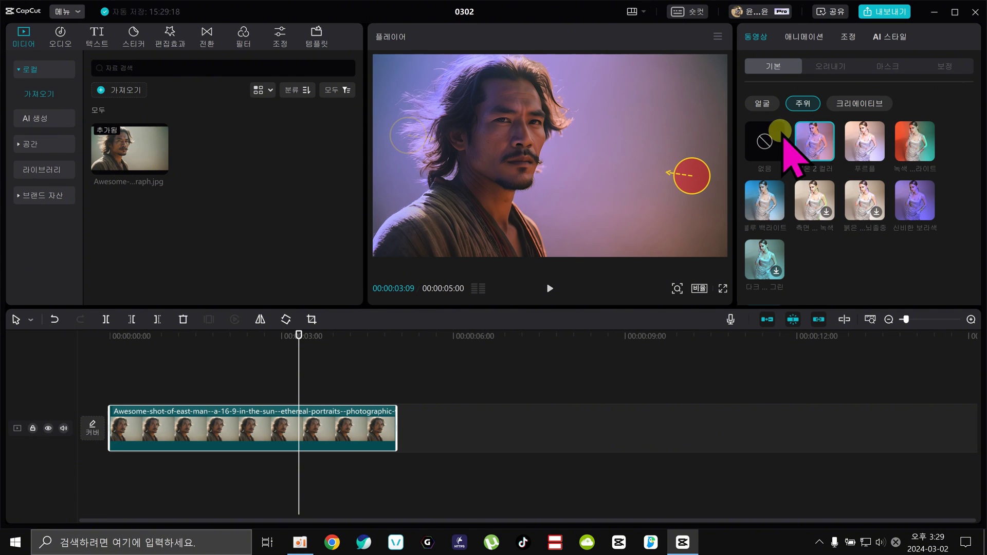
{"action": "left_click", "coordinate": [867, 146]}
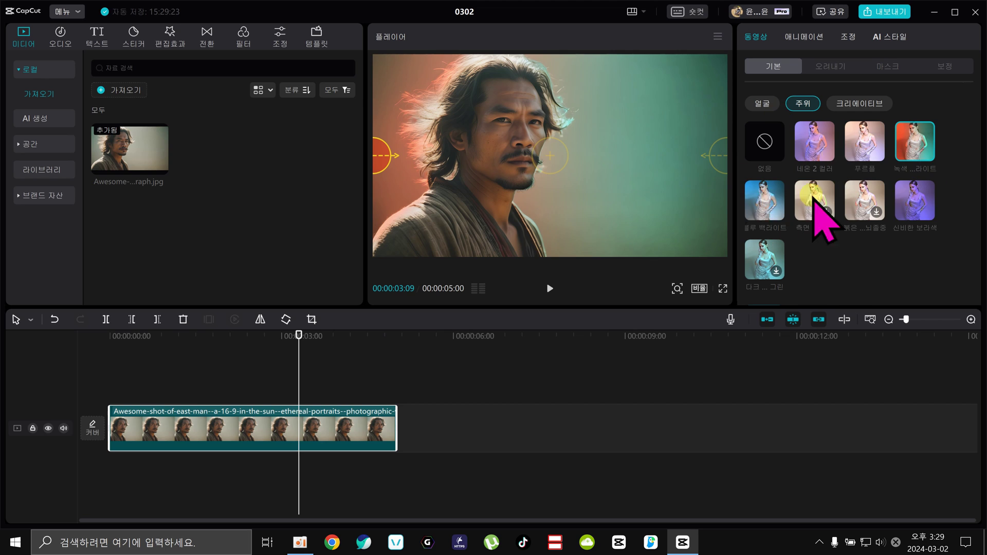
{"action": "left_click", "coordinate": [761, 201]}
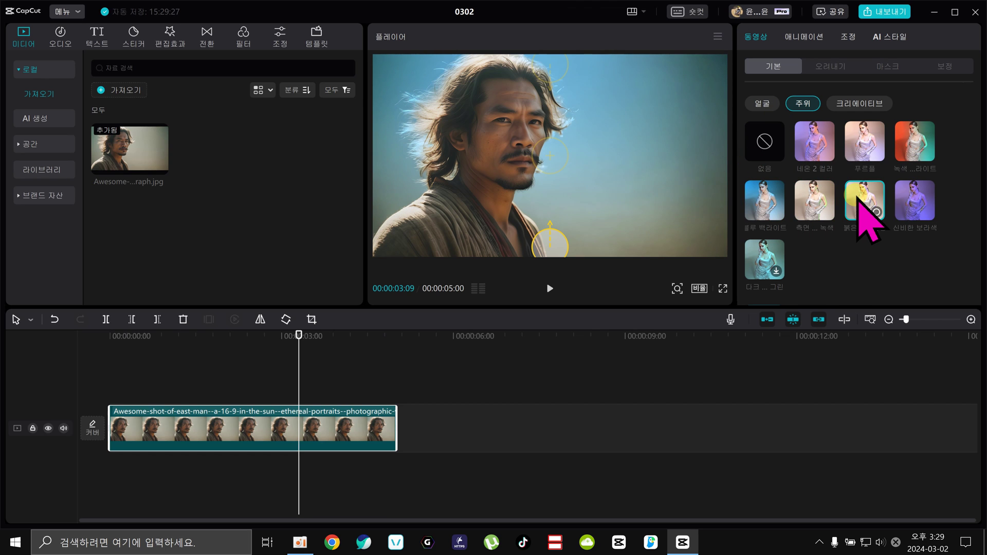
{"action": "left_click", "coordinate": [921, 216]}
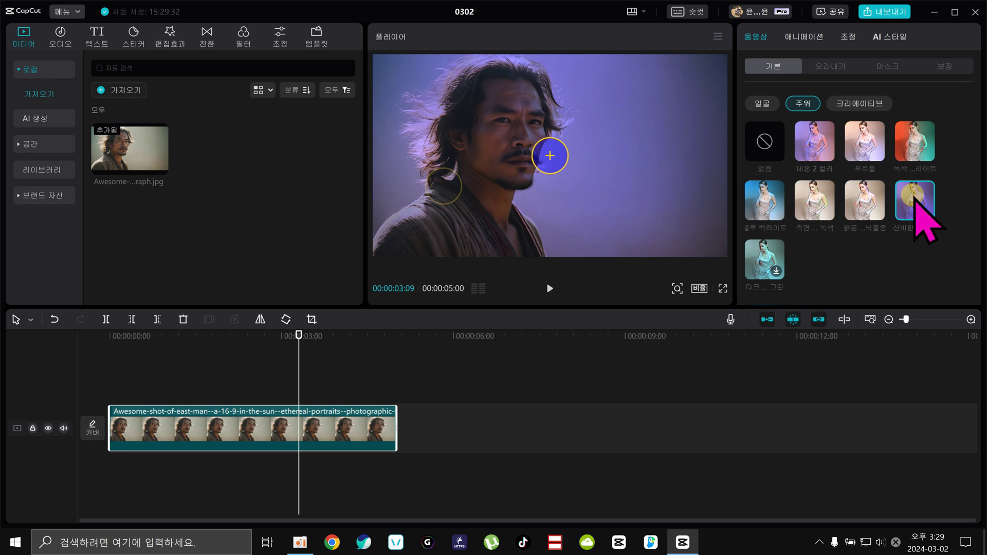
{"action": "left_click", "coordinate": [814, 145]}
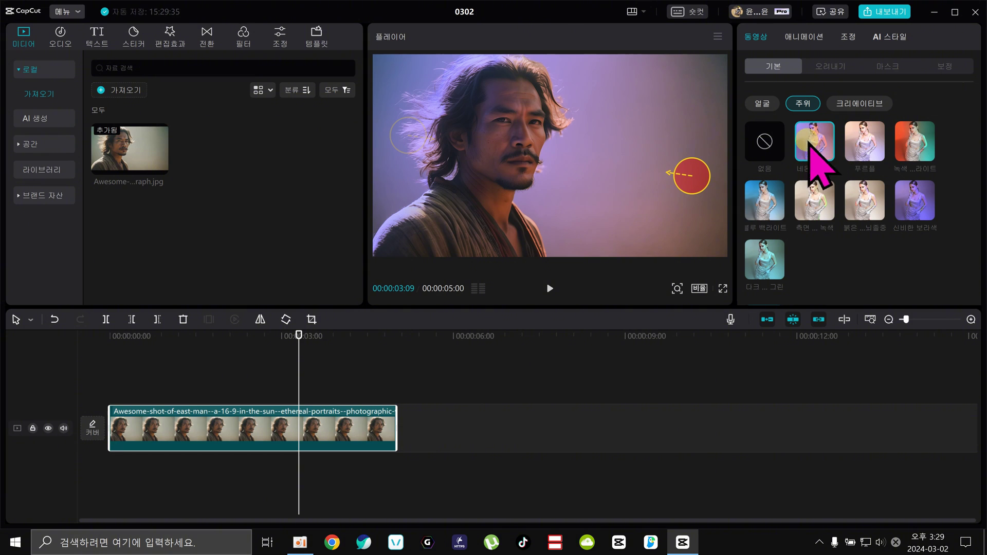
Compare 조명 1 and 조명 2, add a third light, delete it, and select the blue light beside the man's hair
{"action": "scroll", "coordinate": [832, 212], "scroll_direction": "down", "scroll_amount": 2}
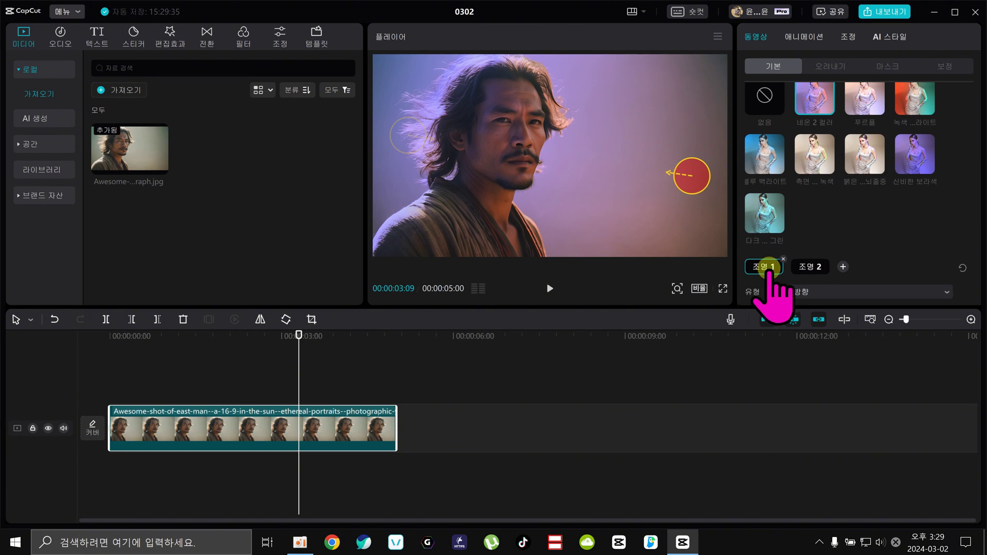
{"action": "left_click", "coordinate": [812, 267]}
{"action": "left_click", "coordinate": [771, 267]}
{"action": "left_click", "coordinate": [844, 265]}
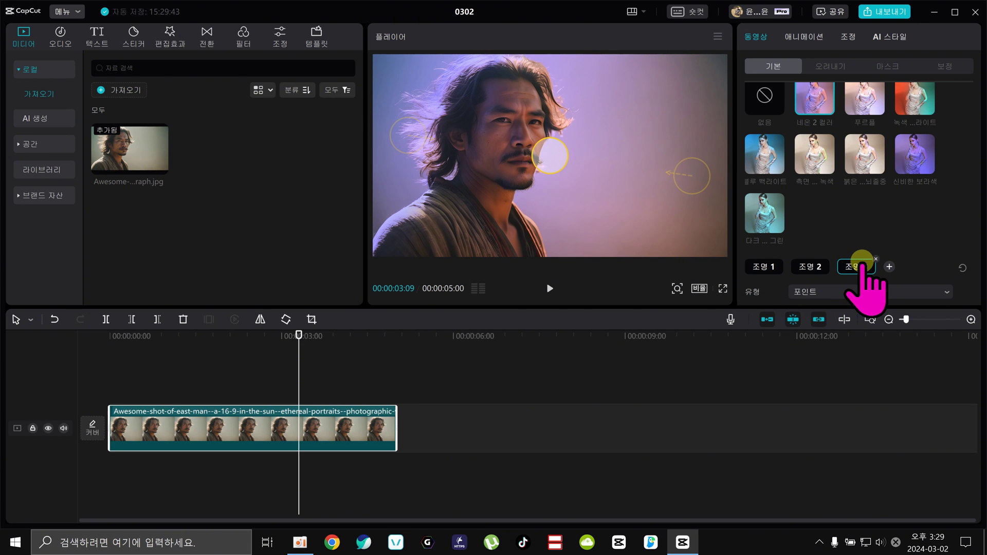
{"action": "left_click", "coordinate": [874, 259]}
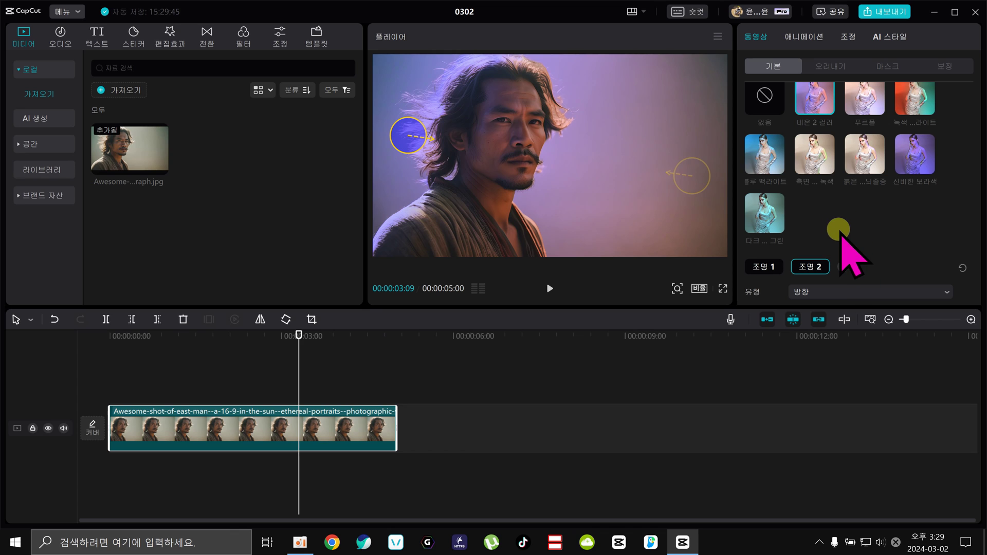
{"action": "left_click", "coordinate": [408, 136]}
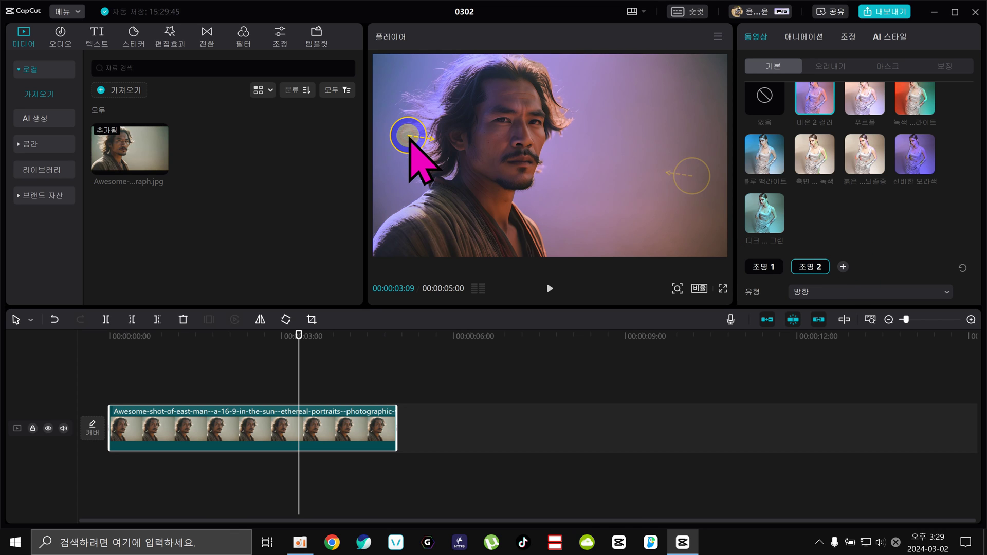
Try the 포인트 (point) type on 조명 2 and set its 유형 (type) back to 방향 (direction)
{"action": "scroll", "coordinate": [864, 252], "scroll_direction": "down", "scroll_amount": 4}
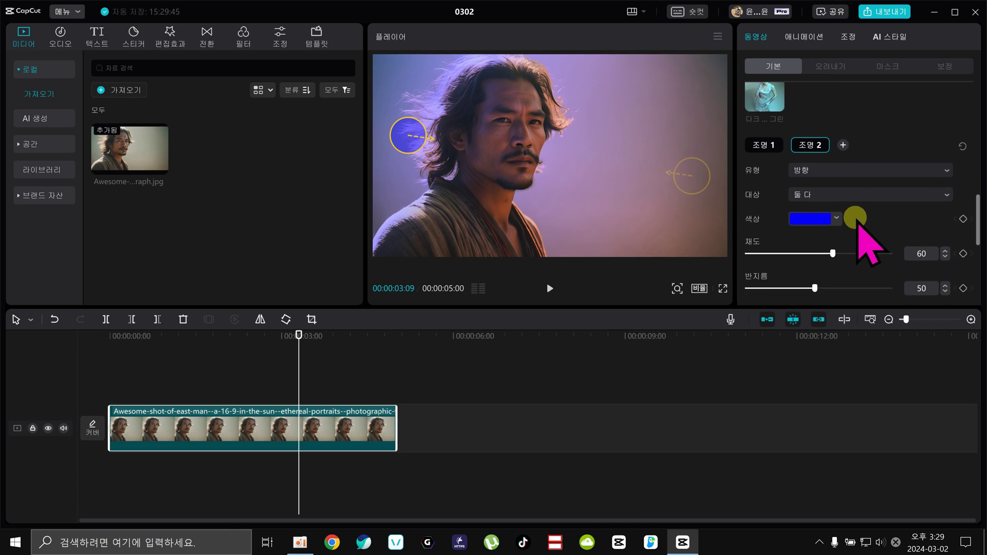
{"action": "left_click", "coordinate": [822, 171]}
{"action": "left_click", "coordinate": [827, 192]}
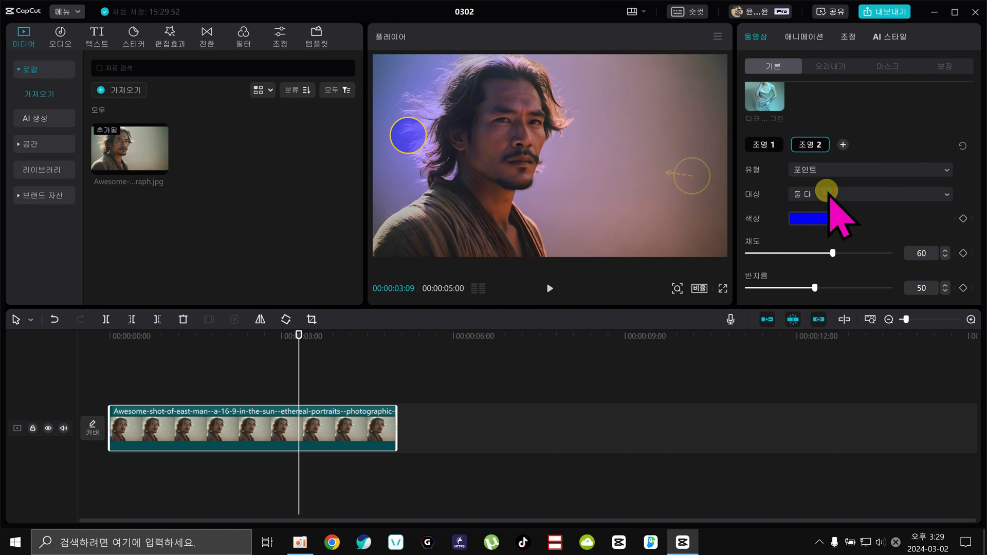
{"action": "left_click", "coordinate": [825, 169]}
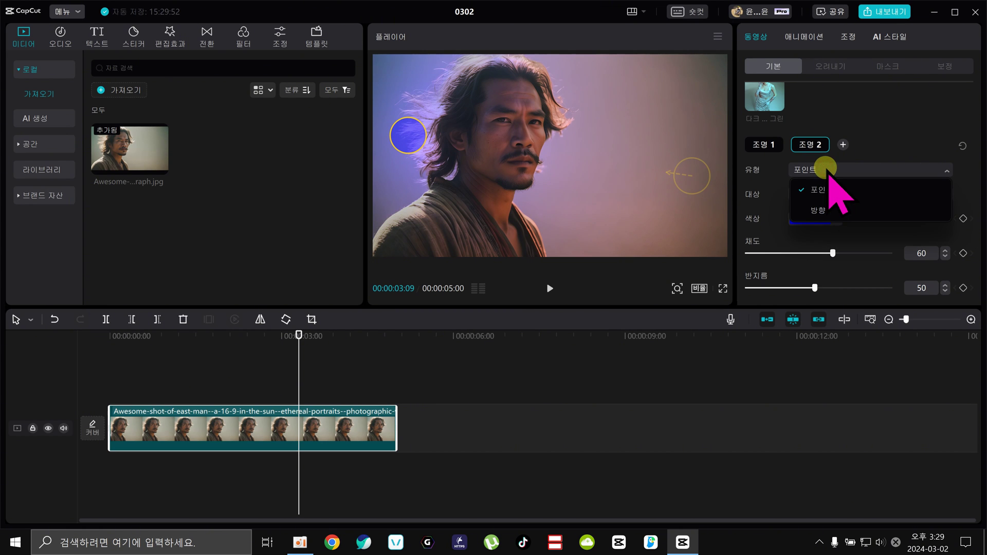
{"action": "left_click", "coordinate": [827, 198]}
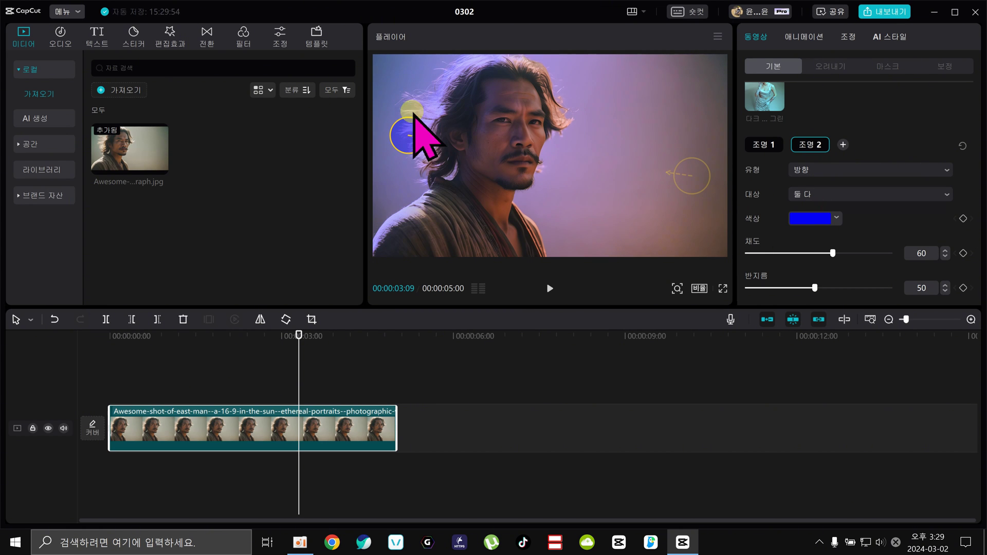
Check the 대상 (target) options of 조명 2, keep 둘 다, and change its 색상 (colour) to sky blue 0077FF
{"action": "left_click", "coordinate": [820, 194]}
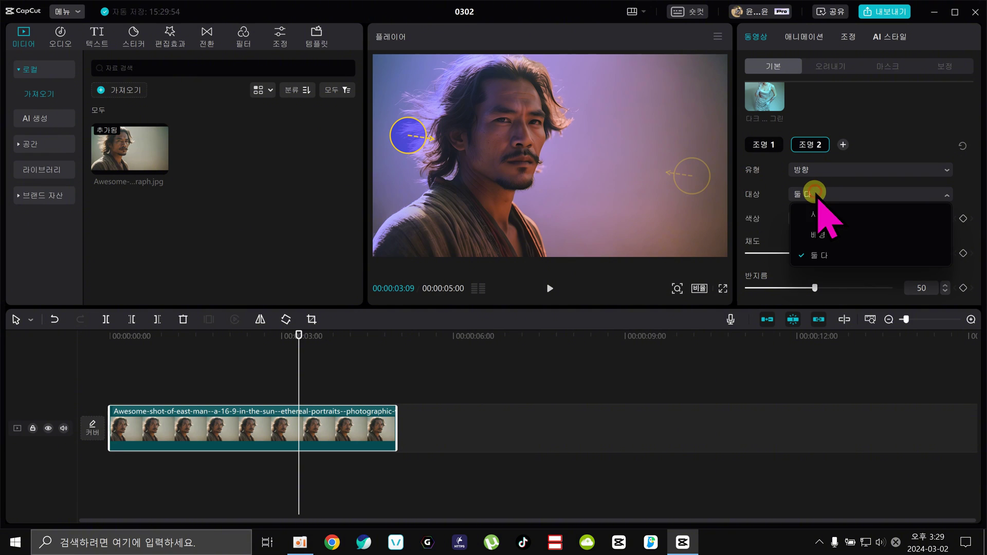
{"action": "left_click", "coordinate": [860, 106]}
{"action": "left_click", "coordinate": [808, 218]}
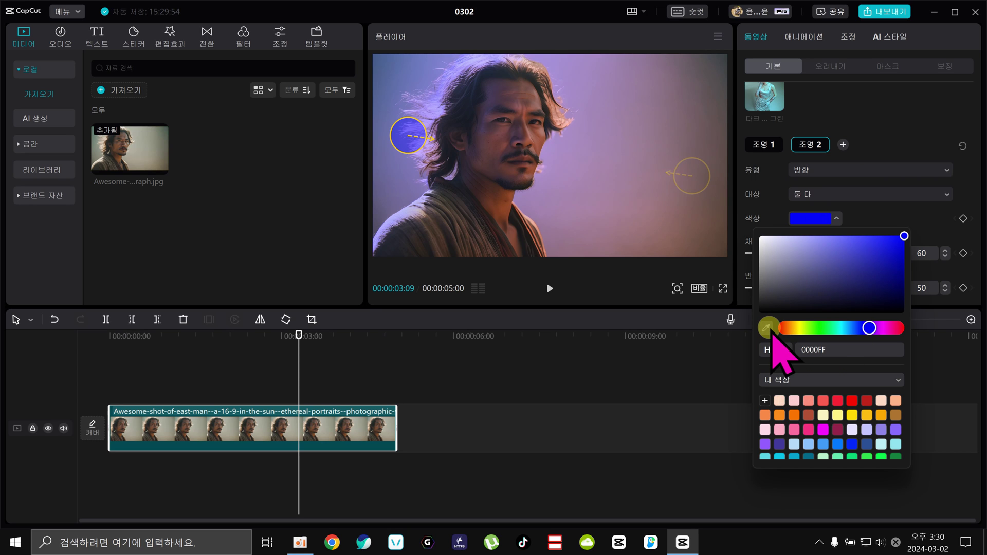
{"action": "left_click", "coordinate": [796, 328]}
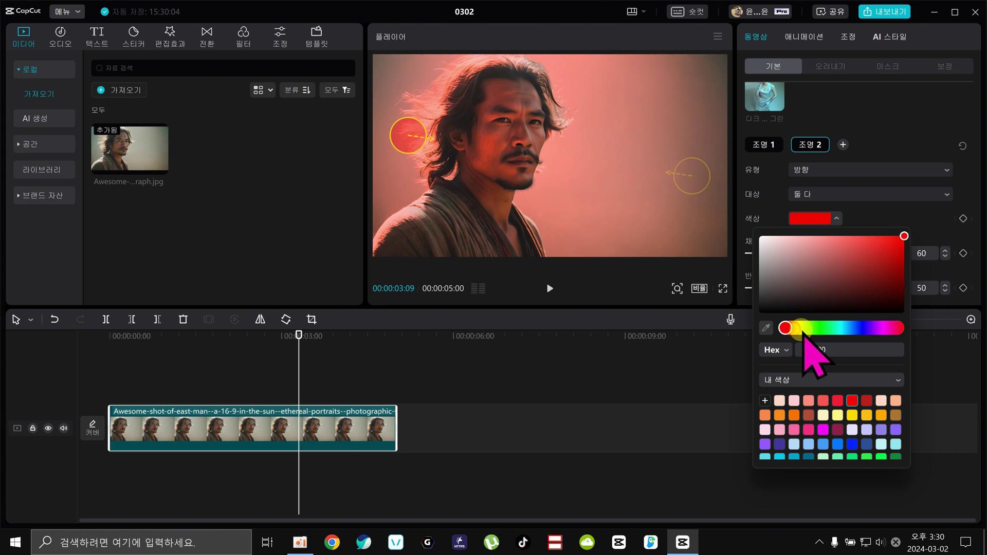
{"action": "left_click_drag", "start_coordinate": [804, 332], "coordinate": [869, 338]}
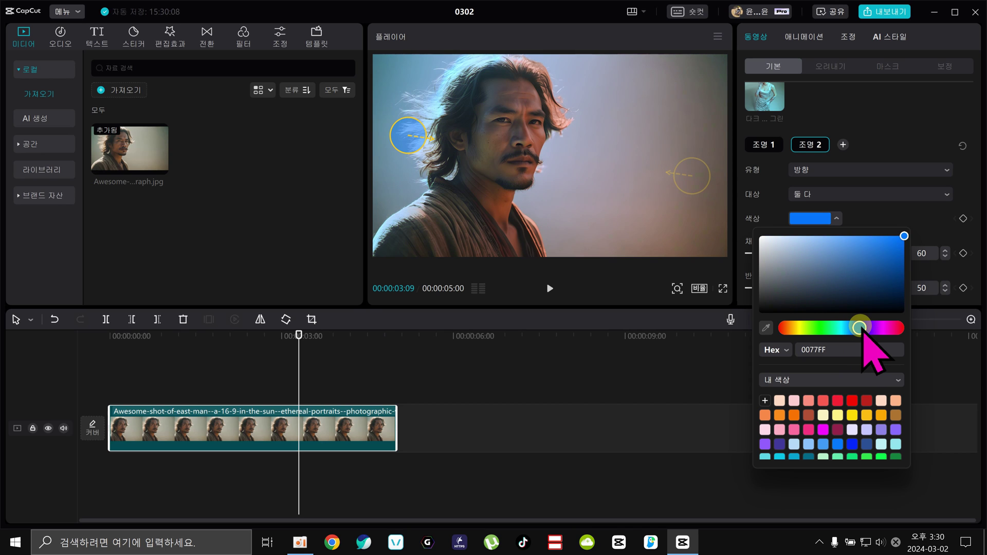
{"action": "left_click", "coordinate": [693, 194]}
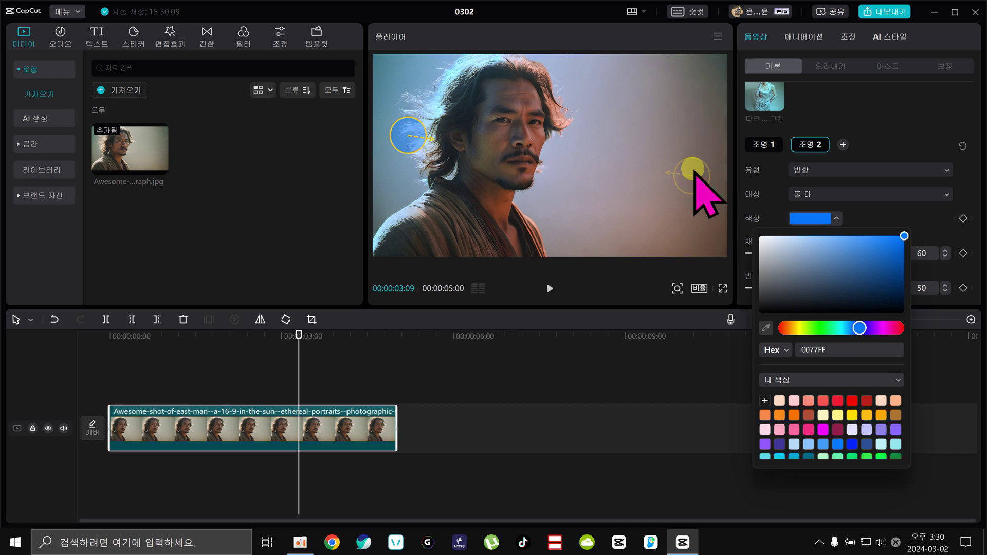
{"action": "left_click", "coordinate": [880, 126]}
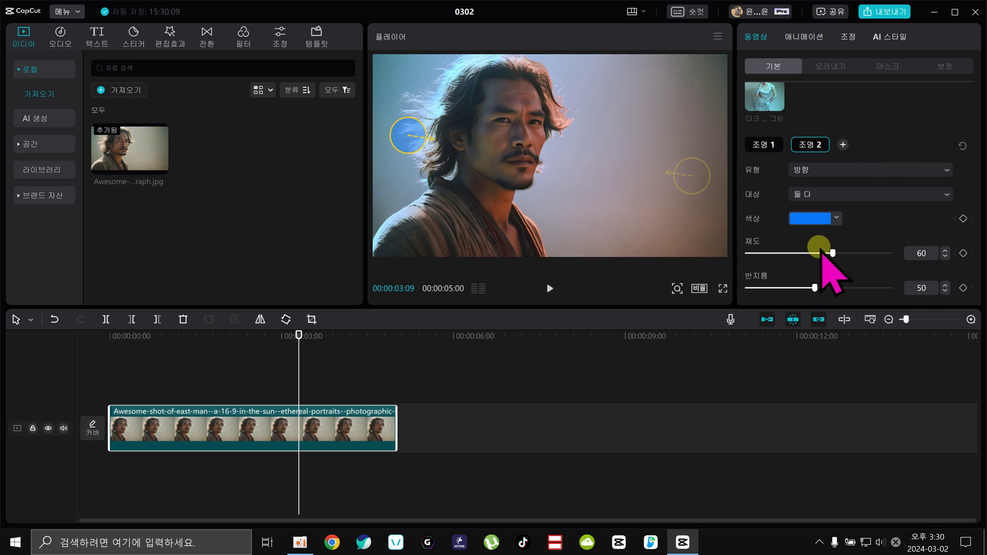
Set 조명 2's 채도 (saturation) to 56, 반지름 (radius) to 27 and 거리 (distance) to 31
{"action": "left_click_drag", "start_coordinate": [855, 253], "coordinate": [824, 252]}
{"action": "left_click_drag", "start_coordinate": [815, 288], "coordinate": [840, 278]}
{"action": "scroll", "coordinate": [822, 275], "scroll_direction": "down", "scroll_amount": 1}
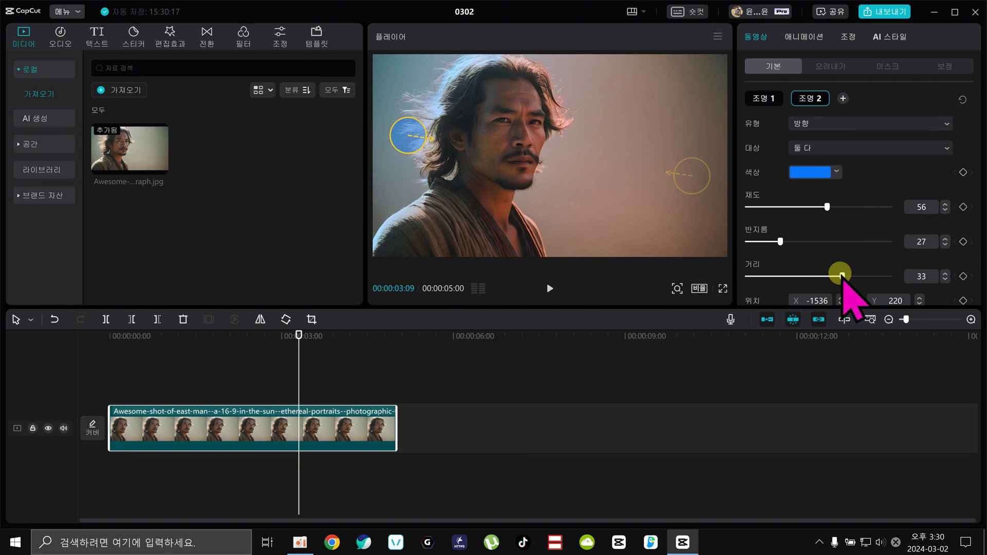
{"action": "scroll", "coordinate": [833, 277], "scroll_direction": "down", "scroll_amount": 2}
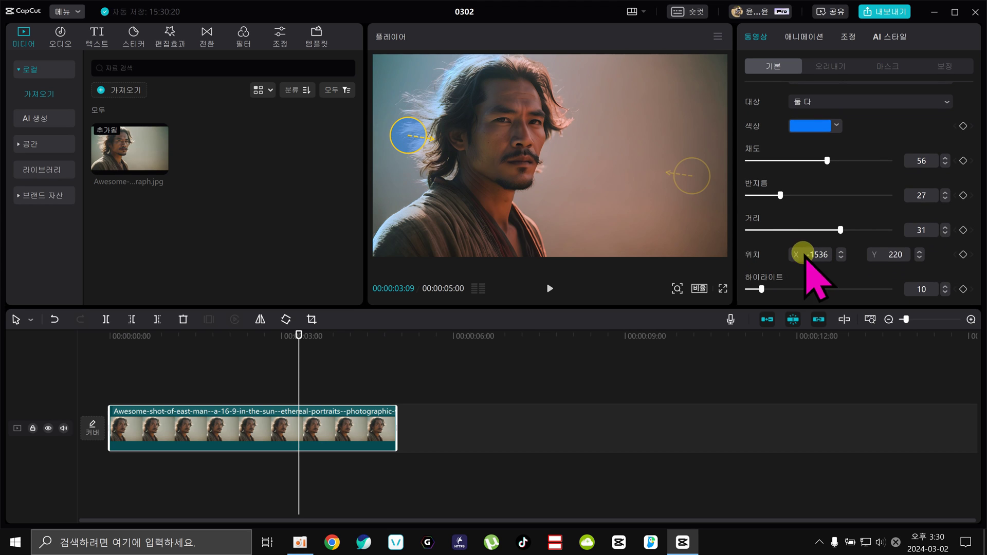
Move the blue light up above the man's hair to X -1606, Y 799 and set its 밝기 (brightness) to 65
{"action": "left_click_drag", "start_coordinate": [409, 137], "coordinate": [402, 82]}
{"action": "scroll", "coordinate": [820, 206], "scroll_direction": "down", "scroll_amount": 2}
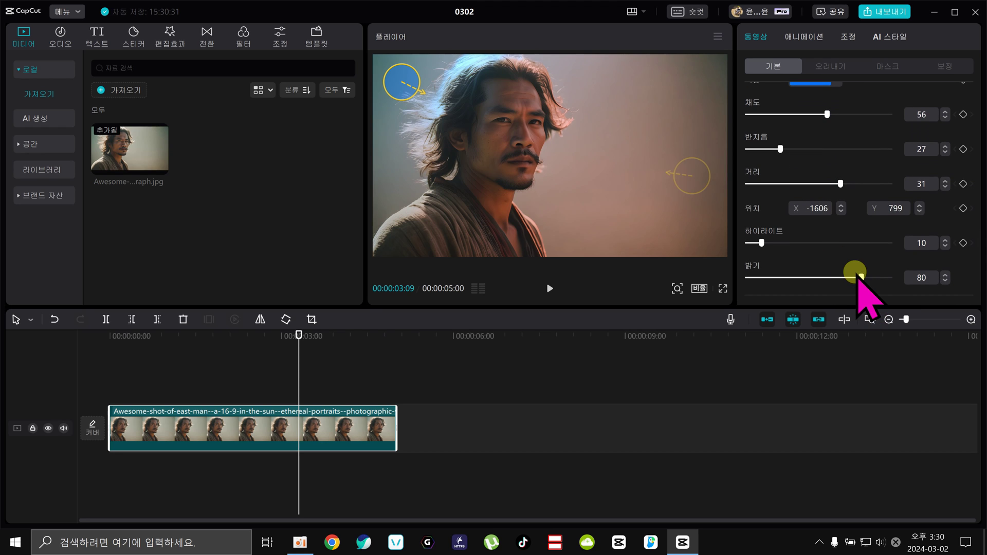
{"action": "mouse_move", "coordinate": [858, 281]}
{"action": "left_mouse_down"}
{"action": "mouse_move", "coordinate": [878, 278]}
{"action": "mouse_move", "coordinate": [834, 280]}
{"action": "mouse_move", "coordinate": [843, 284]}
{"action": "left_mouse_up"}
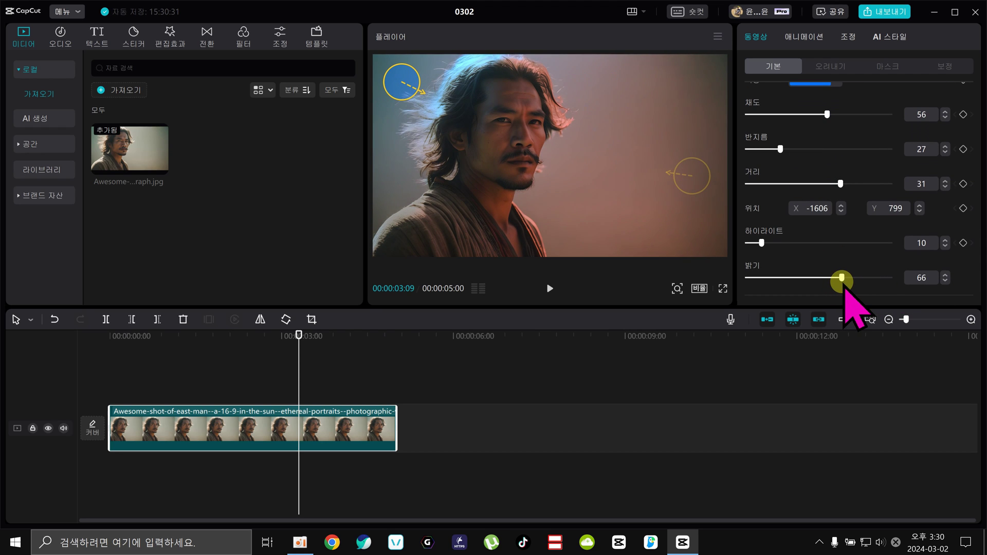
{"action": "scroll", "coordinate": [817, 232], "scroll_direction": "down", "scroll_amount": 2}
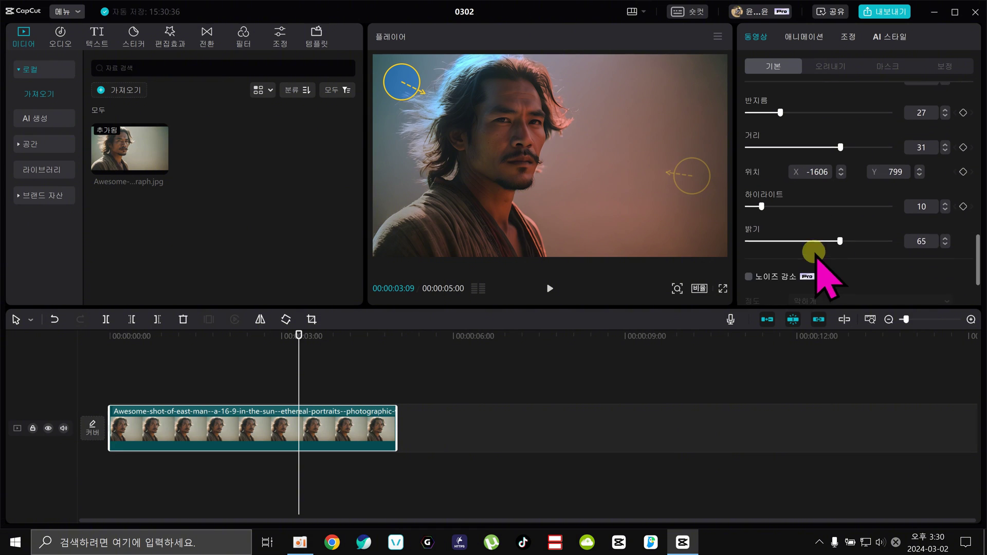
Select the red light beside the man, 조명 1, and change its 색상 (colour) to purple B800FF
{"action": "scroll", "coordinate": [828, 223], "scroll_direction": "up", "scroll_amount": 6}
{"action": "scroll", "coordinate": [787, 215], "scroll_direction": "up", "scroll_amount": 3}
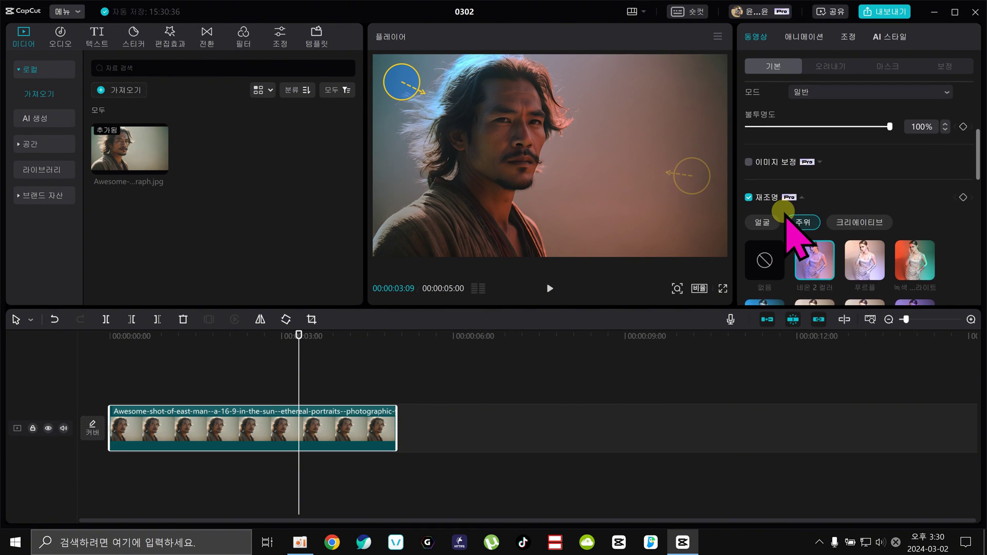
{"action": "scroll", "coordinate": [786, 215], "scroll_direction": "down", "scroll_amount": 4}
{"action": "scroll", "coordinate": [786, 214], "scroll_direction": "down", "scroll_amount": 3}
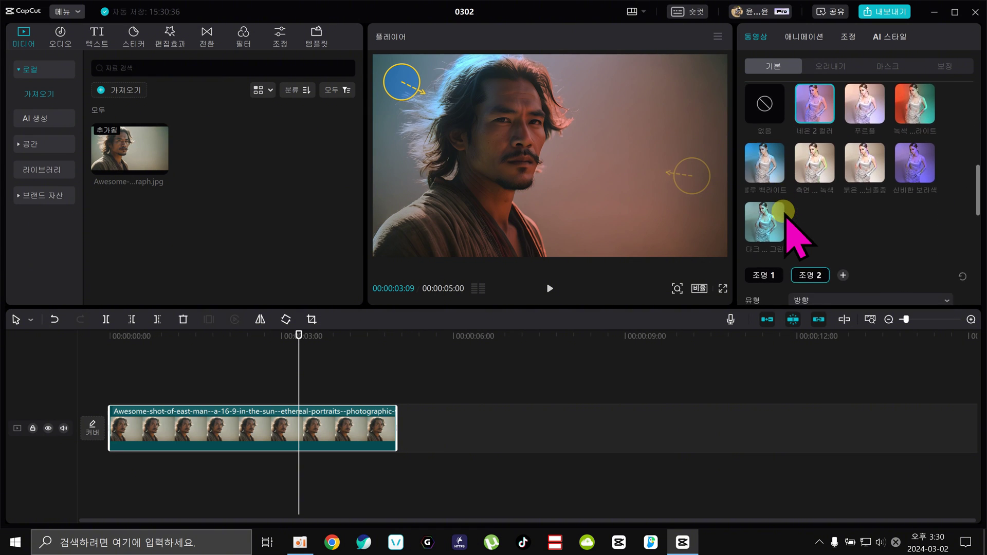
{"action": "left_click", "coordinate": [692, 177]}
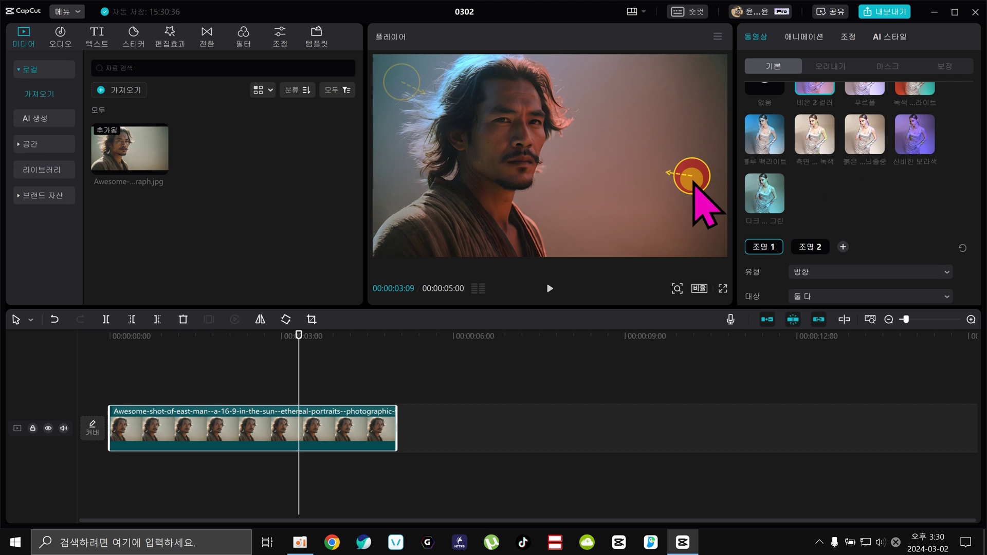
{"action": "scroll", "coordinate": [823, 205], "scroll_direction": "down", "scroll_amount": 2}
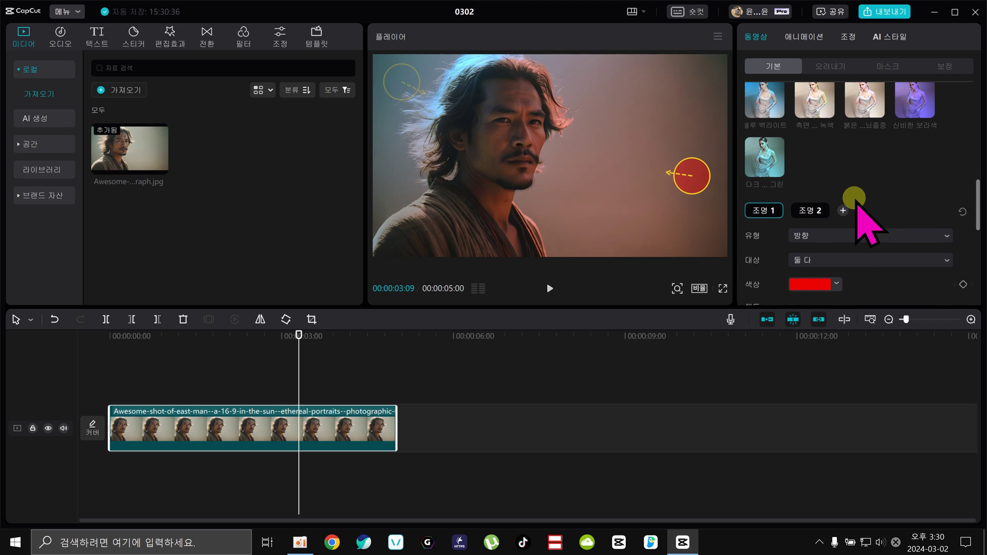
{"action": "left_click", "coordinate": [802, 278]}
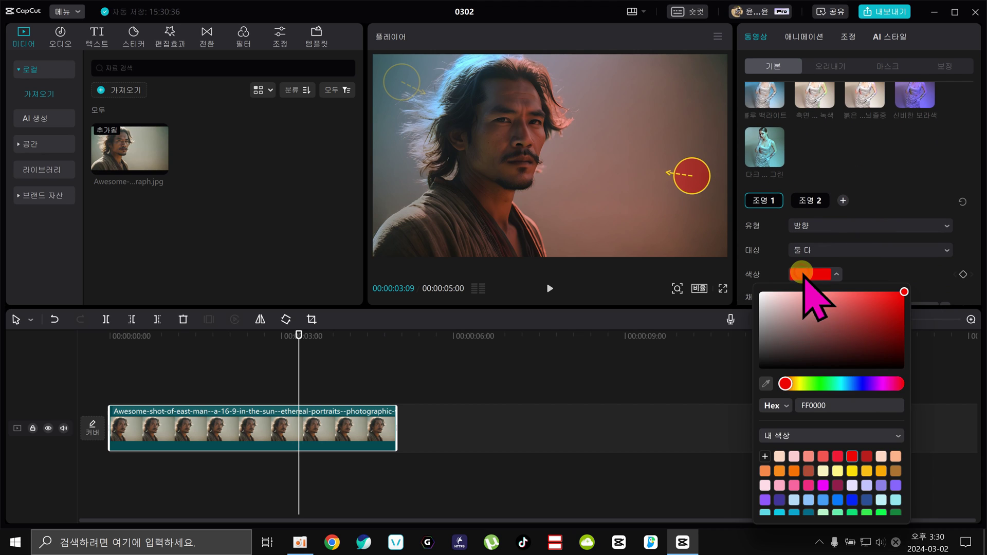
{"action": "left_click", "coordinate": [882, 385]}
{"action": "left_click_drag", "start_coordinate": [884, 389], "coordinate": [884, 391]}
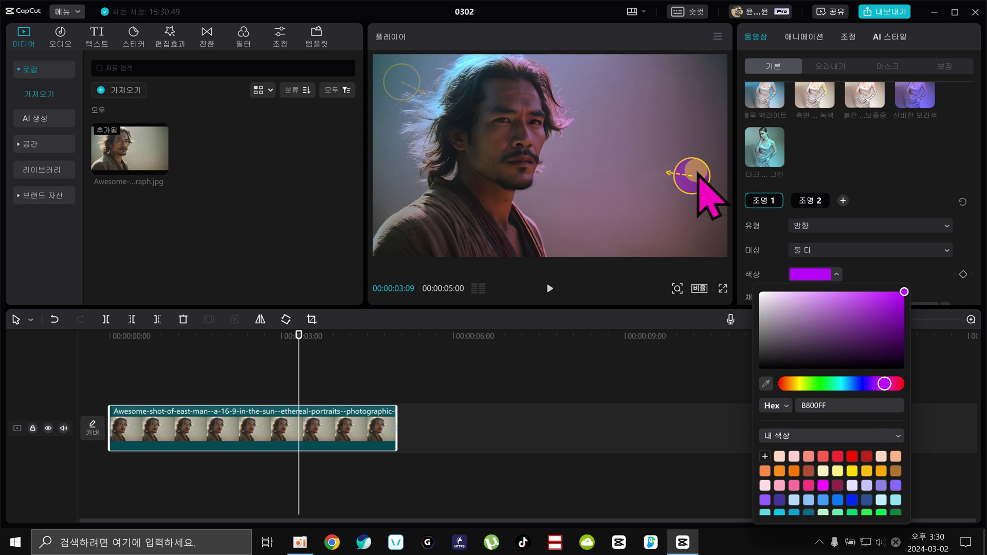
{"action": "left_click", "coordinate": [901, 195]}
Set 조명 1's 하이라이트 (highlight) to 43 and its 반지름 (radius) to 65
{"action": "scroll", "coordinate": [874, 247], "scroll_direction": "down", "scroll_amount": 2}
{"action": "scroll", "coordinate": [864, 239], "scroll_direction": "down", "scroll_amount": 4}
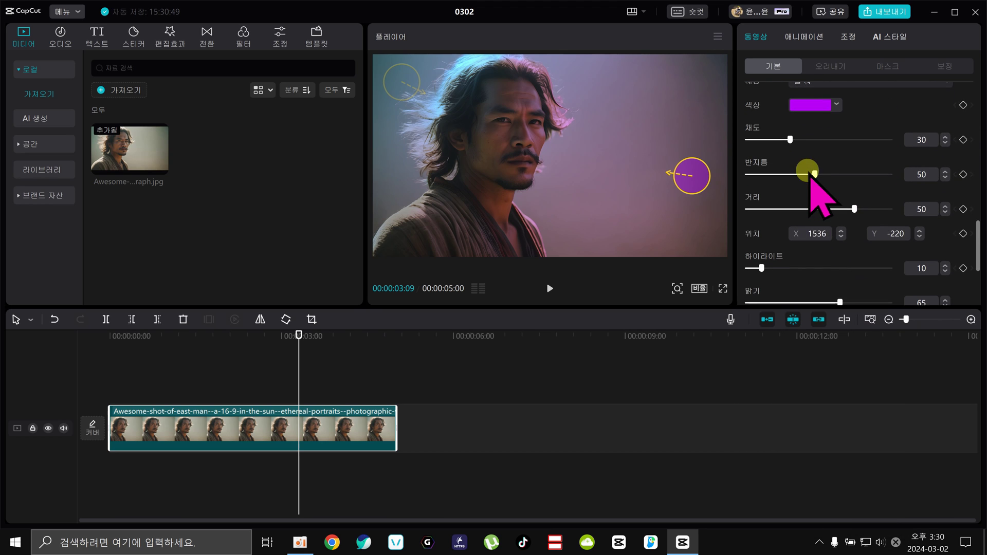
{"action": "left_click_drag", "start_coordinate": [762, 163], "coordinate": [809, 163]}
{"action": "scroll", "coordinate": [848, 208], "scroll_direction": "up", "scroll_amount": 1}
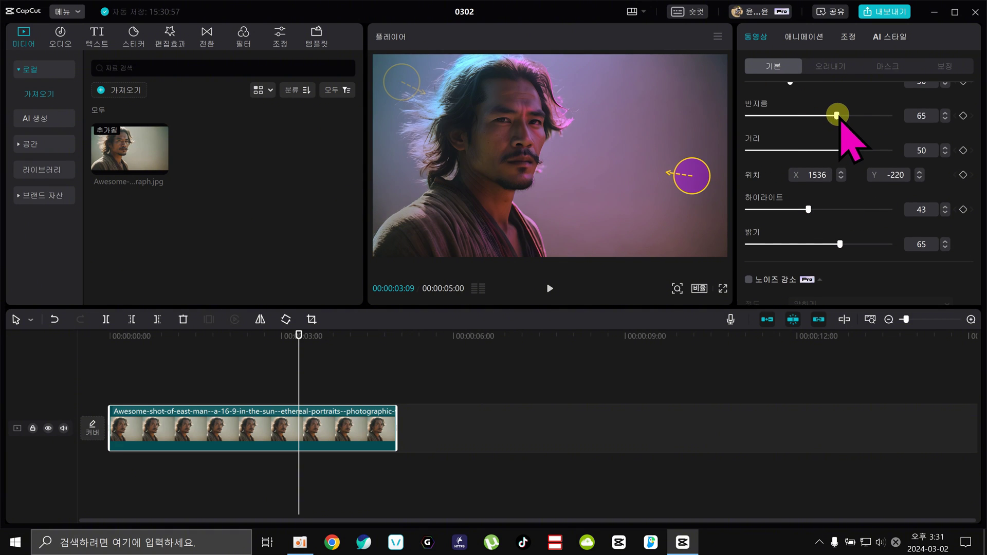
Move the purple light closer to the man, to 위치 (position) X 1311, Y -214
{"action": "mouse_move", "coordinate": [693, 177]}
{"action": "left_mouse_down"}
{"action": "mouse_move", "coordinate": [610, 88]}
{"action": "mouse_move", "coordinate": [678, 180]}
{"action": "mouse_move", "coordinate": [666, 206]}
{"action": "mouse_move", "coordinate": [679, 154]}
{"action": "mouse_move", "coordinate": [683, 193]}
{"action": "mouse_move", "coordinate": [602, 226]}
{"action": "mouse_move", "coordinate": [489, 231]}
{"action": "mouse_move", "coordinate": [442, 206]}
{"action": "mouse_move", "coordinate": [643, 205]}
{"action": "mouse_move", "coordinate": [689, 150]}
{"action": "mouse_move", "coordinate": [673, 174]}
{"action": "left_mouse_up"}
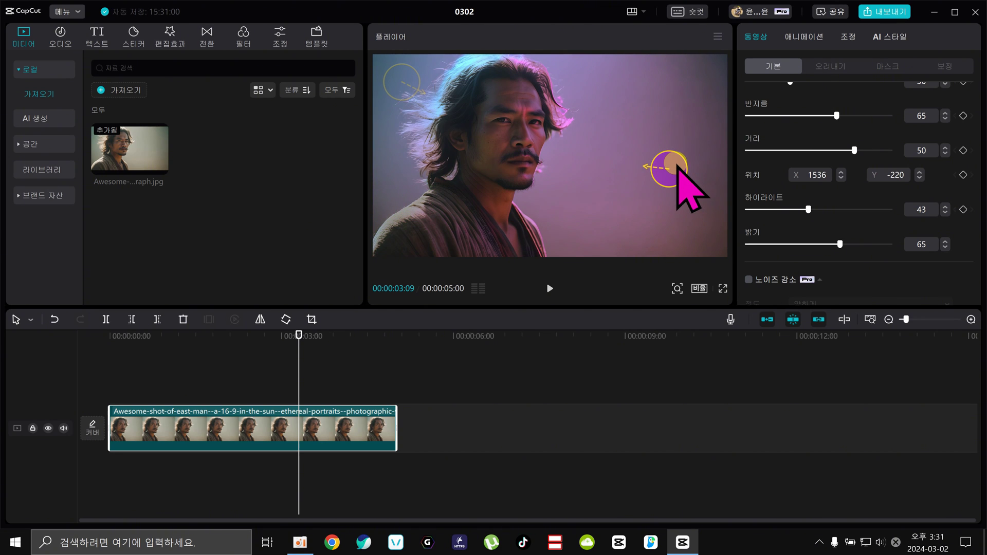
{"action": "mouse_move", "coordinate": [210, 337]}
{"action": "left_mouse_down"}
{"action": "mouse_move", "coordinate": [61, 336]}
{"action": "mouse_move", "coordinate": [223, 346]}
{"action": "mouse_move", "coordinate": [215, 353]}
{"action": "left_mouse_up"}
{"action": "scroll", "coordinate": [802, 206], "scroll_direction": "up", "scroll_amount": 6}
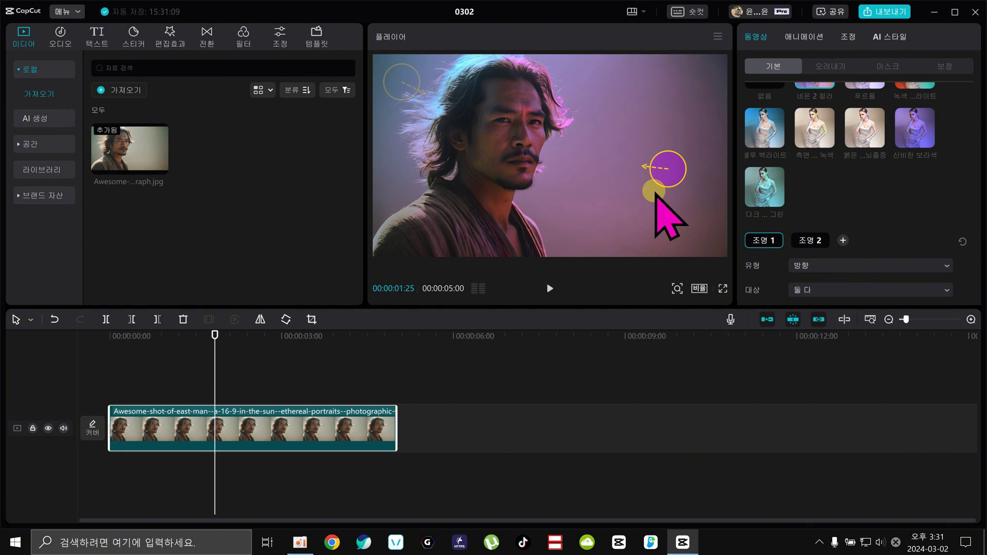
{"action": "scroll", "coordinate": [855, 211], "scroll_direction": "up", "scroll_amount": 5}
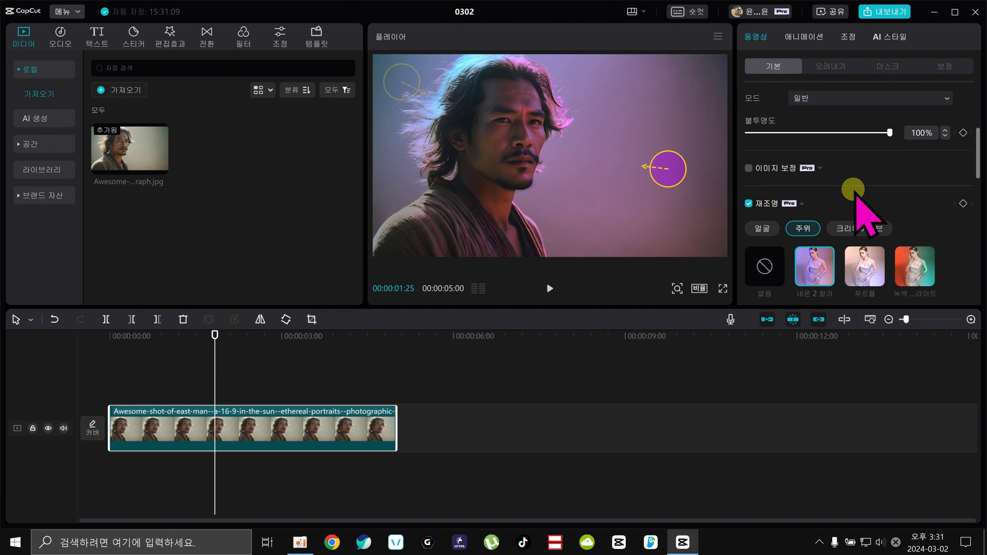
{"action": "scroll", "coordinate": [854, 195], "scroll_direction": "down", "scroll_amount": 3}
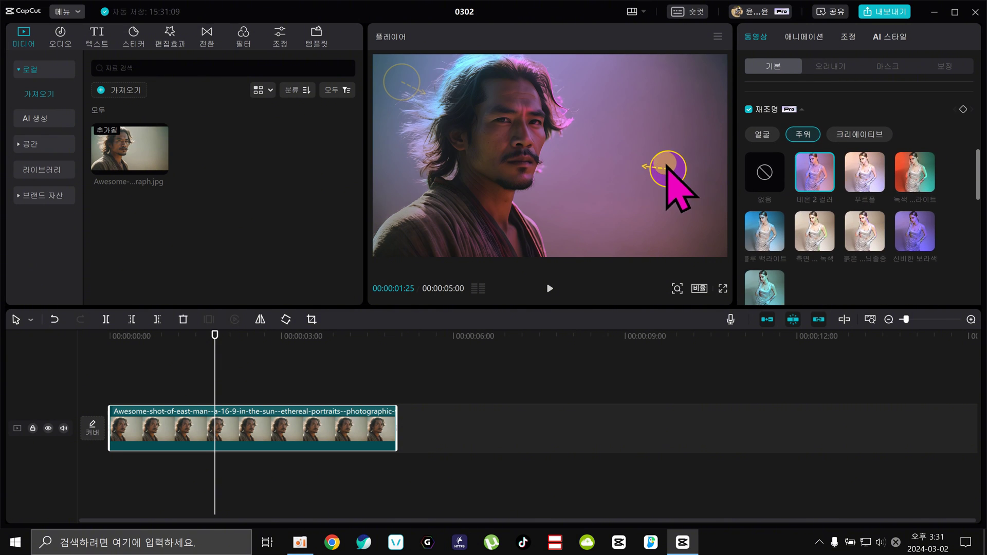
{"action": "mouse_move", "coordinate": [663, 167]}
{"action": "left_mouse_down"}
{"action": "mouse_move", "coordinate": [666, 101]}
{"action": "mouse_move", "coordinate": [667, 174]}
{"action": "left_mouse_up"}
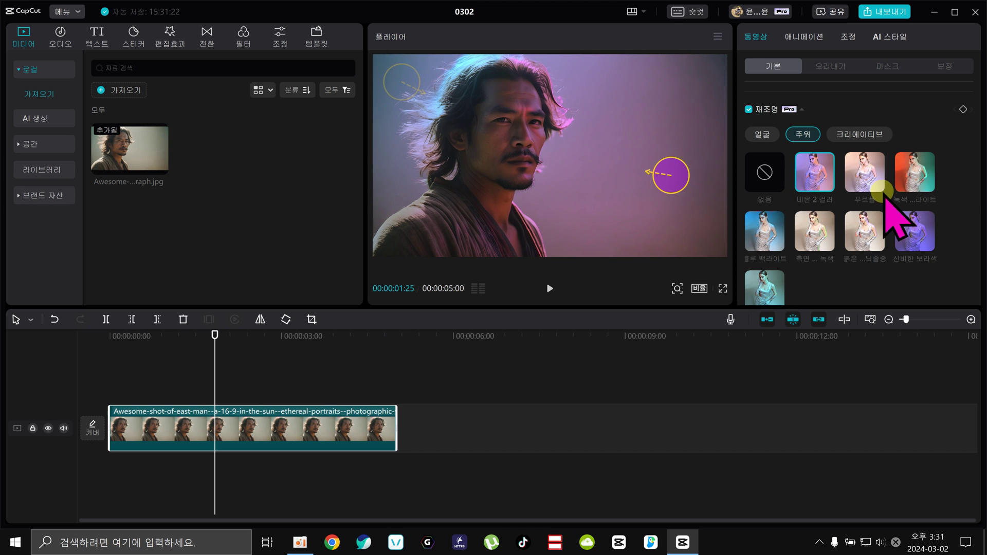
Add a 위치 (position) keyframe for 조명 1 at 00:00:00:12 and place the light above the man at X 991, Y 863
{"action": "scroll", "coordinate": [882, 195], "scroll_direction": "down", "scroll_amount": 2}
{"action": "scroll", "coordinate": [882, 196], "scroll_direction": "down", "scroll_amount": 10}
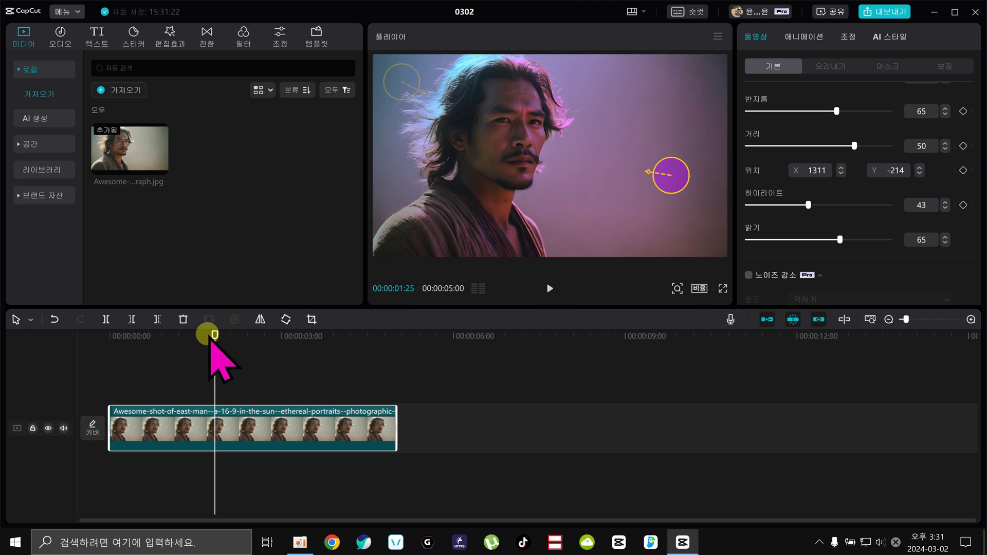
{"action": "left_click_drag", "start_coordinate": [213, 335], "coordinate": [133, 335]}
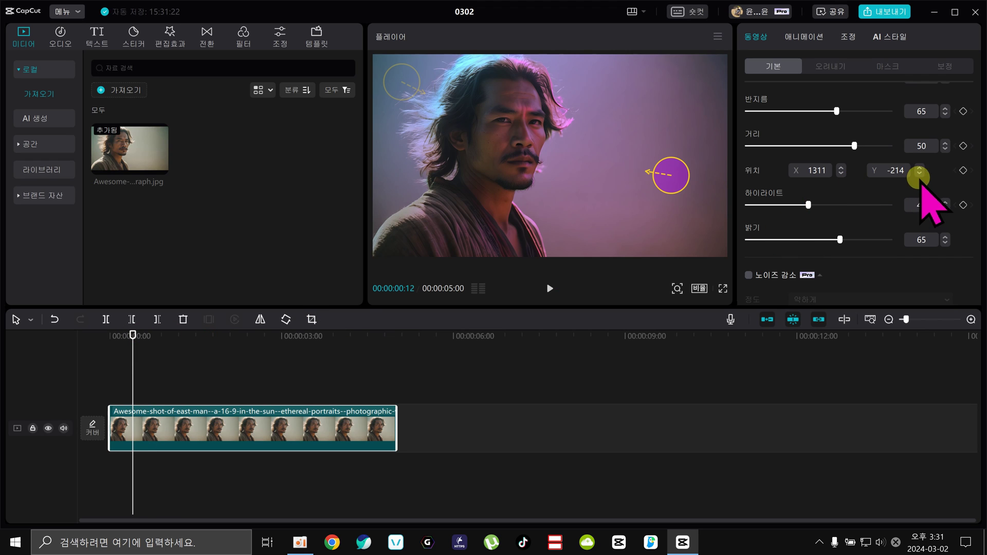
{"action": "left_click", "coordinate": [963, 170]}
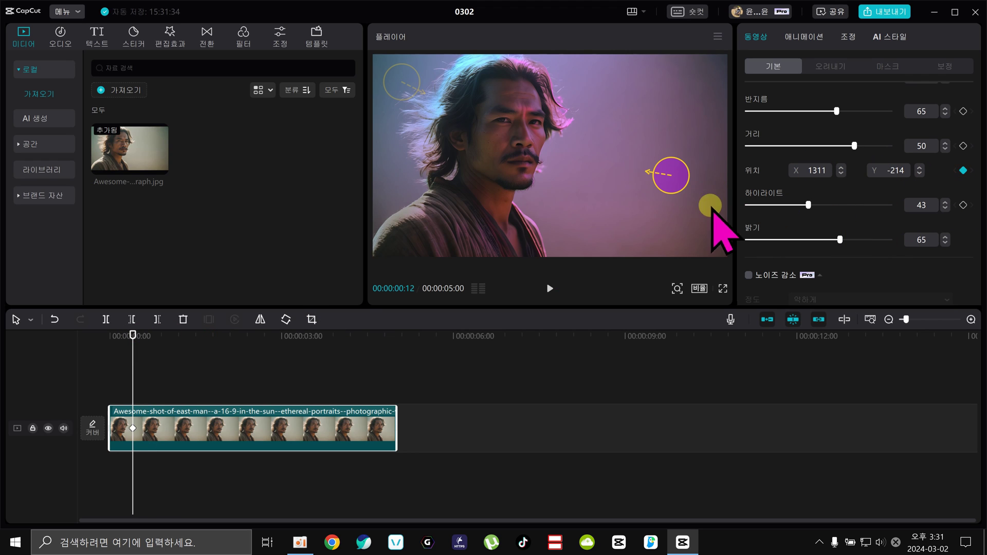
{"action": "left_click_drag", "start_coordinate": [687, 175], "coordinate": [644, 78]}
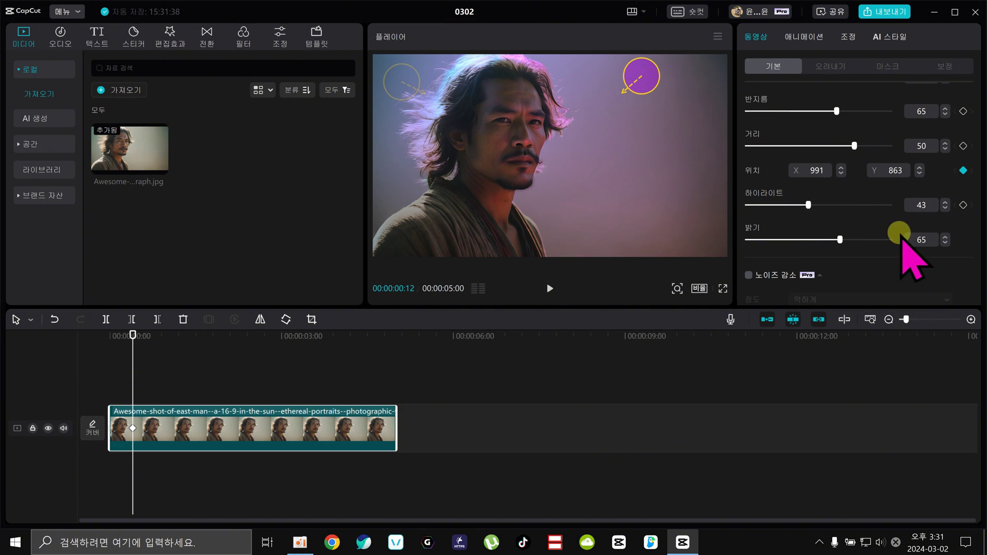
Keyframe 조명 1's position to X 1517, Y -122 at 00:00:02:11 and X 890, Y -832 at 00:00:04:14
{"action": "left_click", "coordinate": [217, 336]}
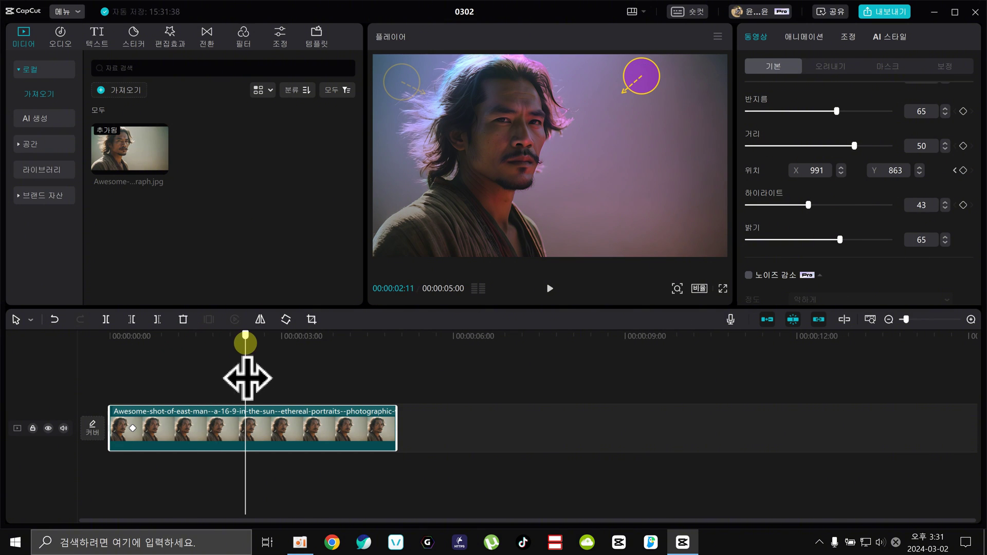
{"action": "left_click_drag", "start_coordinate": [642, 83], "coordinate": [695, 171]}
{"action": "left_click", "coordinate": [365, 337]}
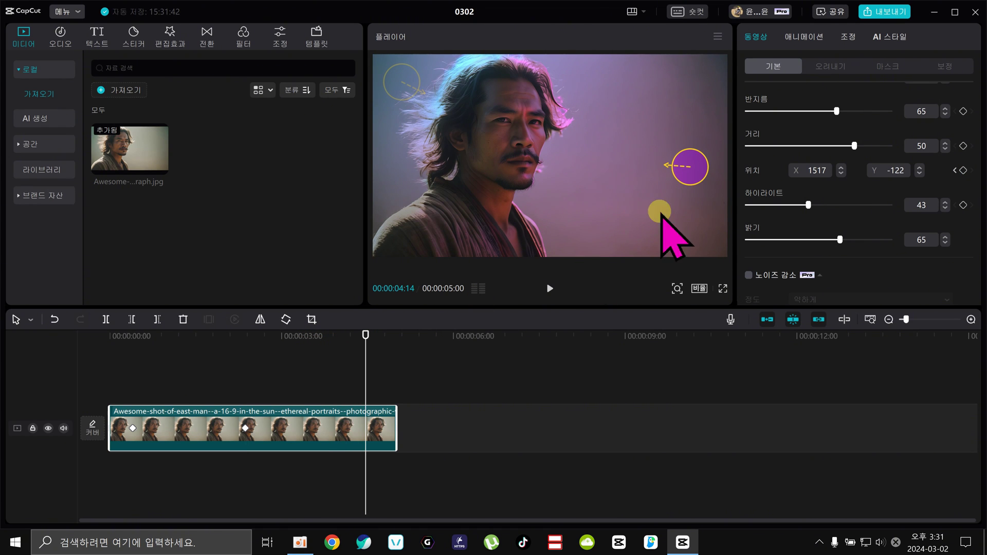
{"action": "left_click", "coordinate": [964, 170]}
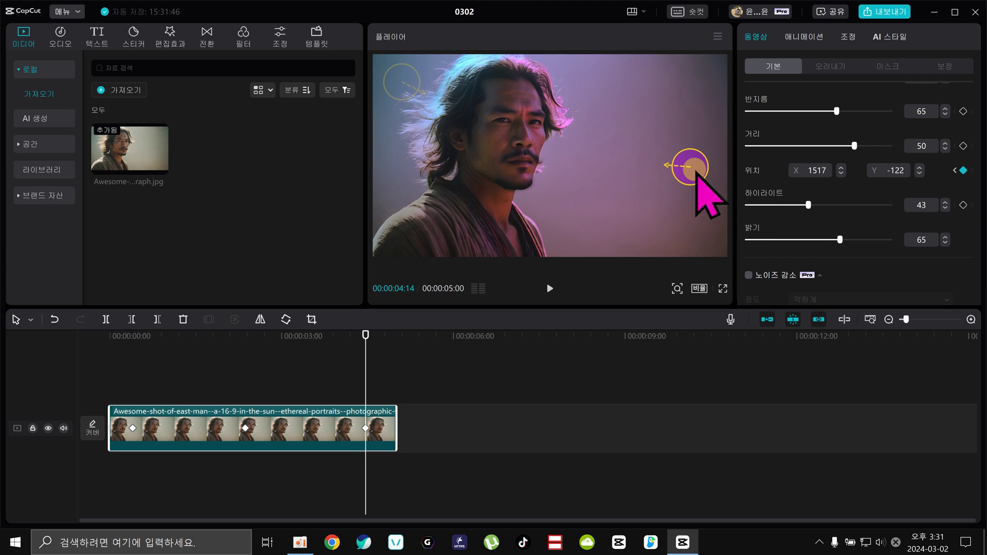
{"action": "left_click_drag", "start_coordinate": [696, 177], "coordinate": [634, 234]}
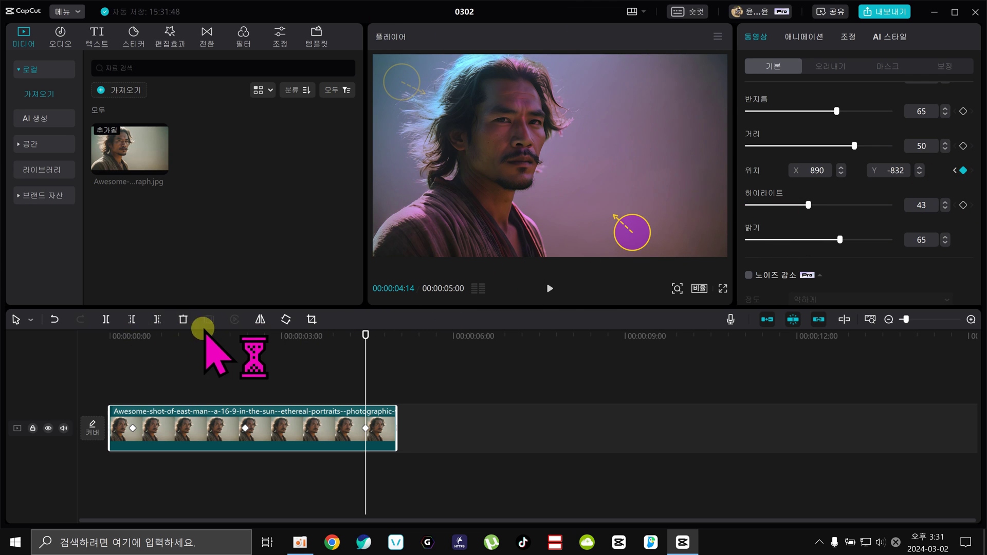
Keyframe 조명 2's position at 00:00:00:12 and at 00:00:01:23, lowering the blue light to X -1706, Y -84 at the second keyframe
{"action": "left_click_drag", "start_coordinate": [202, 334], "coordinate": [132, 370]}
{"action": "left_click", "coordinate": [403, 82]}
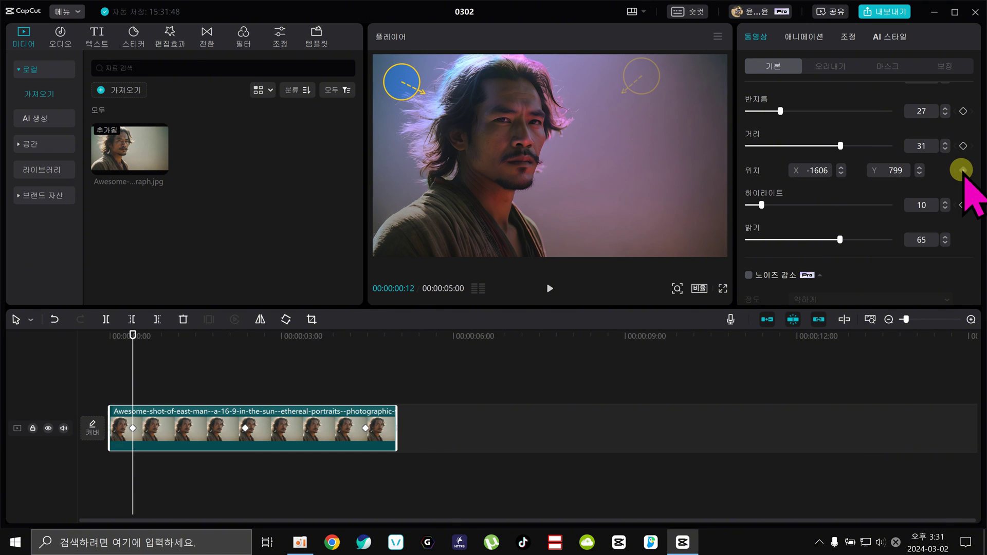
{"action": "mouse_move", "coordinate": [203, 363]}
{"action": "left_mouse_down"}
{"action": "mouse_move", "coordinate": [189, 363]}
{"action": "mouse_move", "coordinate": [209, 369]}
{"action": "left_mouse_up"}
{"action": "left_click", "coordinate": [931, 171]}
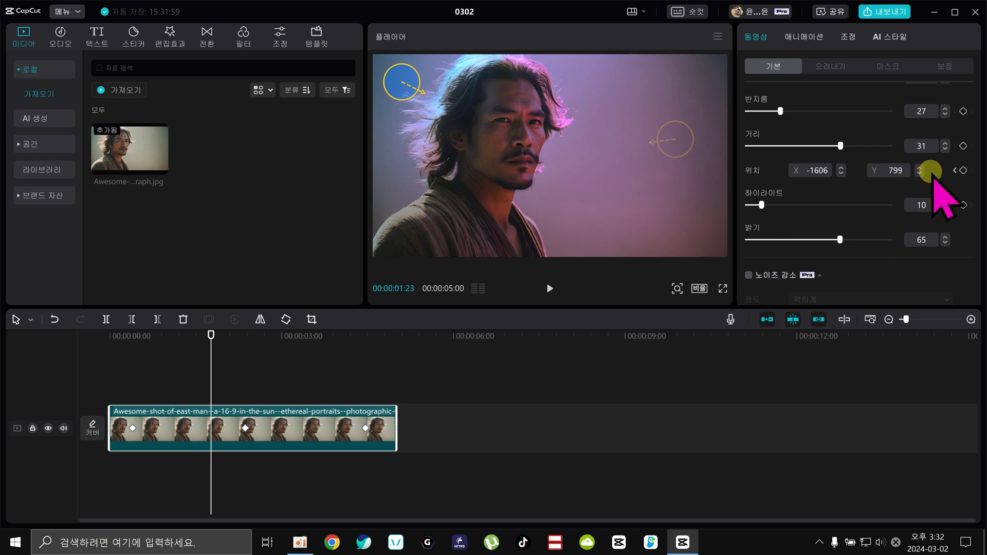
{"action": "left_click", "coordinate": [962, 171]}
{"action": "left_click_drag", "start_coordinate": [395, 82], "coordinate": [388, 175]}
Add a 위치 (position) keyframe for 조명 2 at 00:00:04:02 and lower the blue light to X -1670, Y -835
{"action": "left_click_drag", "start_coordinate": [234, 354], "coordinate": [344, 386]}
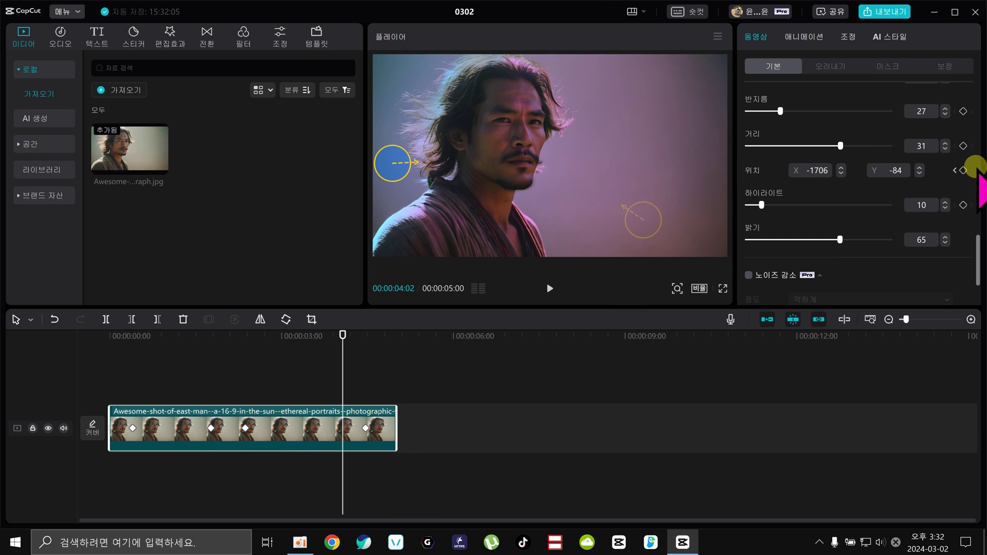
{"action": "left_click", "coordinate": [964, 170]}
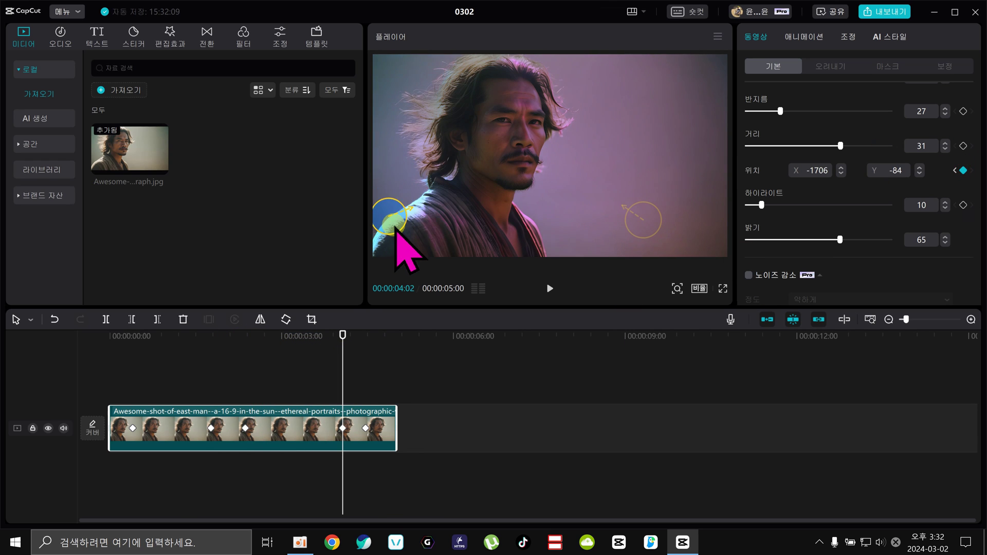
{"action": "left_click", "coordinate": [401, 246]}
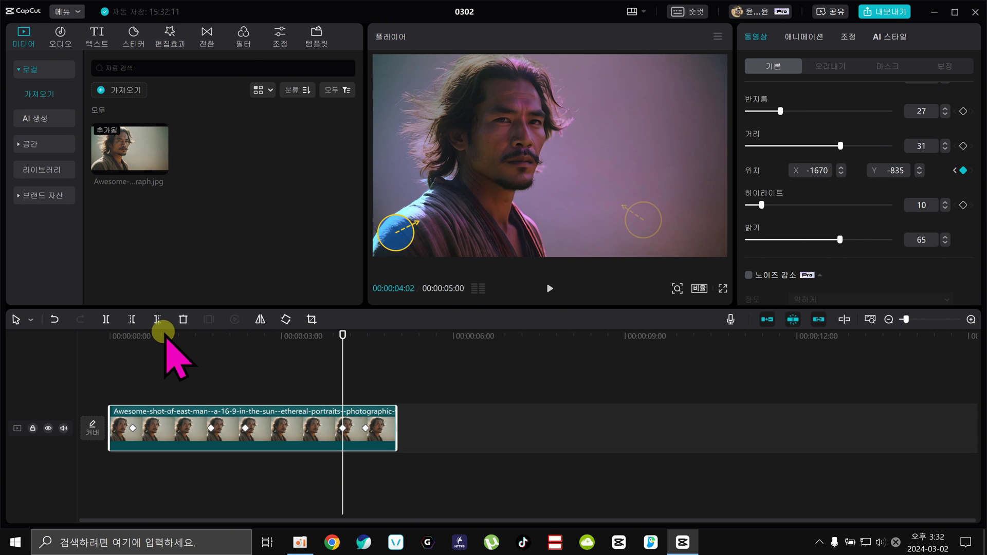
Play the clip from the start to preview both lights' keyframed movement
{"action": "left_click_drag", "start_coordinate": [88, 342], "coordinate": [77, 370]}
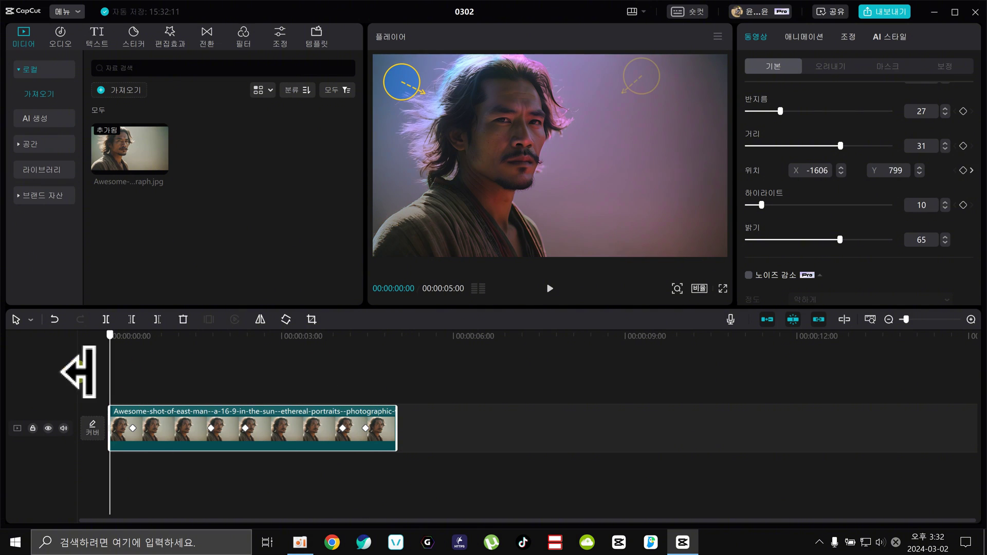
{"action": "left_click", "coordinate": [157, 379]}
{"action": "left_click", "coordinate": [88, 335]}
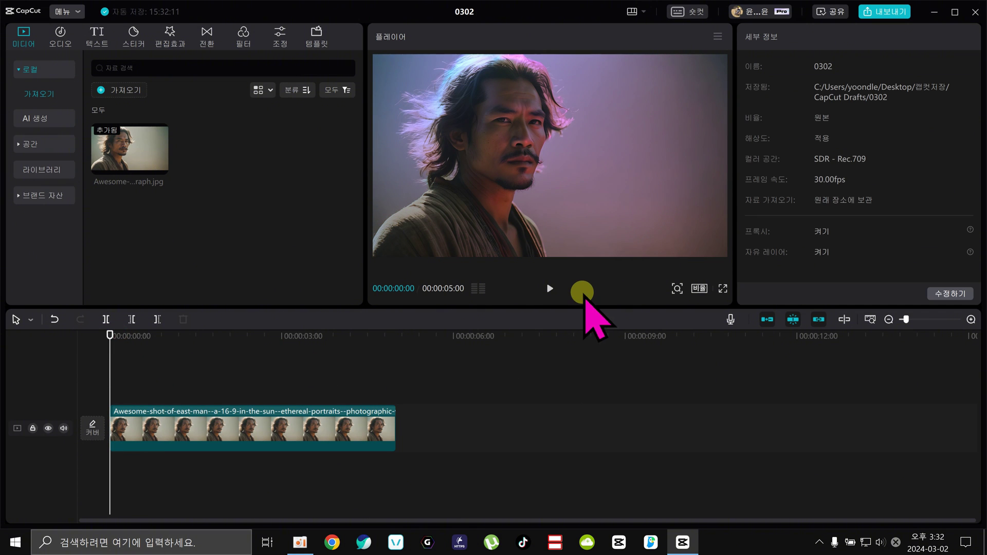
{"action": "left_click", "coordinate": [555, 288]}
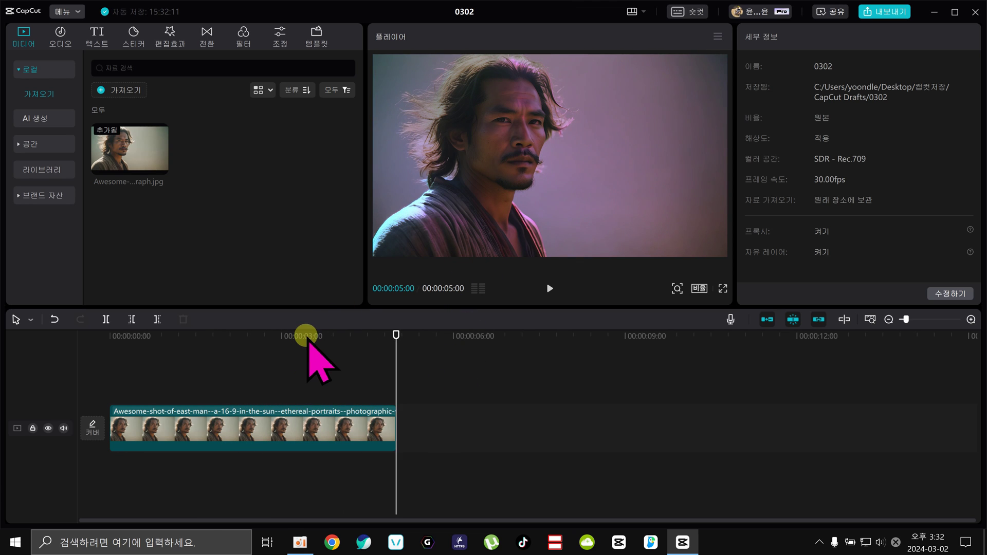
Return to the start of the clip and remove its ambient relighting by choosing the 없음 (None) preset
{"action": "left_click_drag", "start_coordinate": [306, 337], "coordinate": [17, 353]}
{"action": "left_click", "coordinate": [234, 433]}
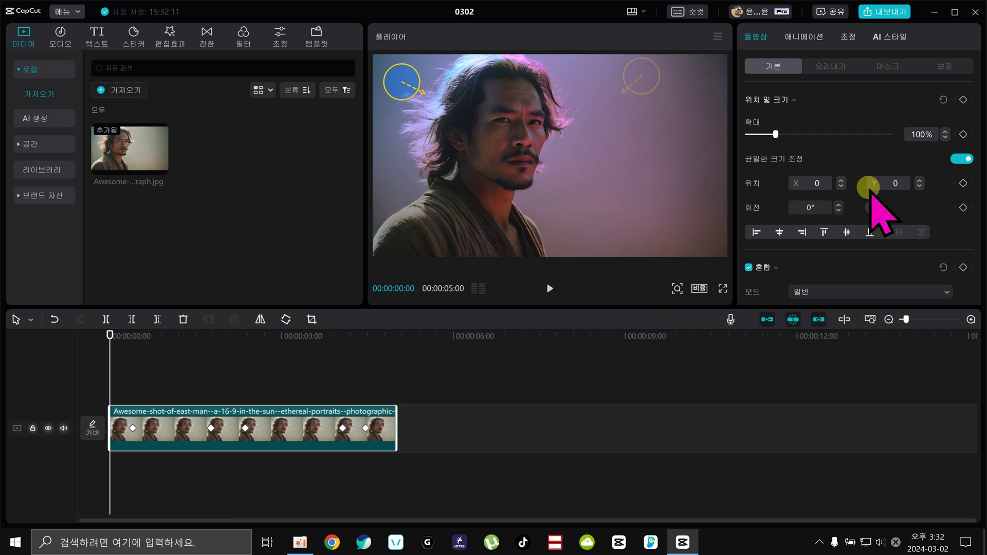
{"action": "scroll", "coordinate": [802, 190], "scroll_direction": "down", "scroll_amount": 10}
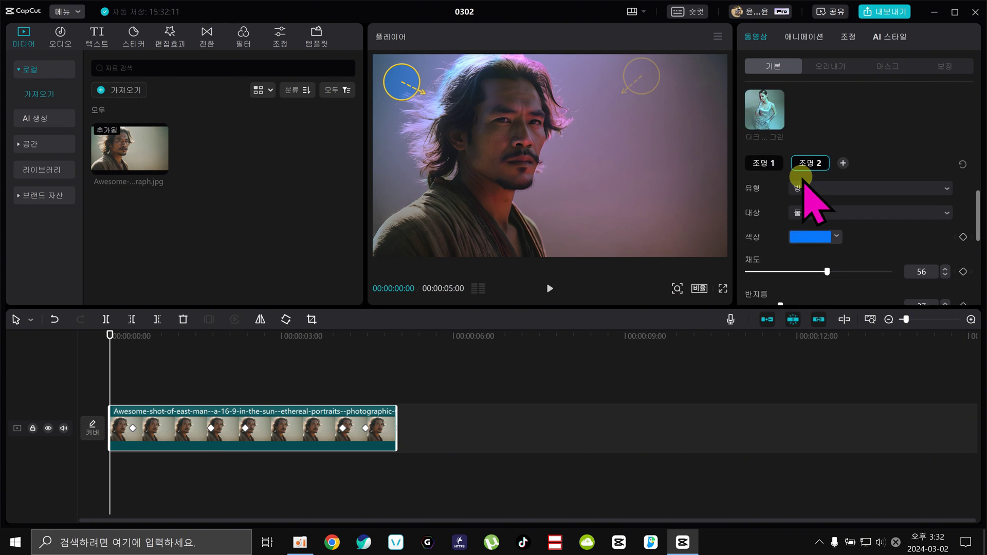
{"action": "scroll", "coordinate": [805, 178], "scroll_direction": "up", "scroll_amount": 4}
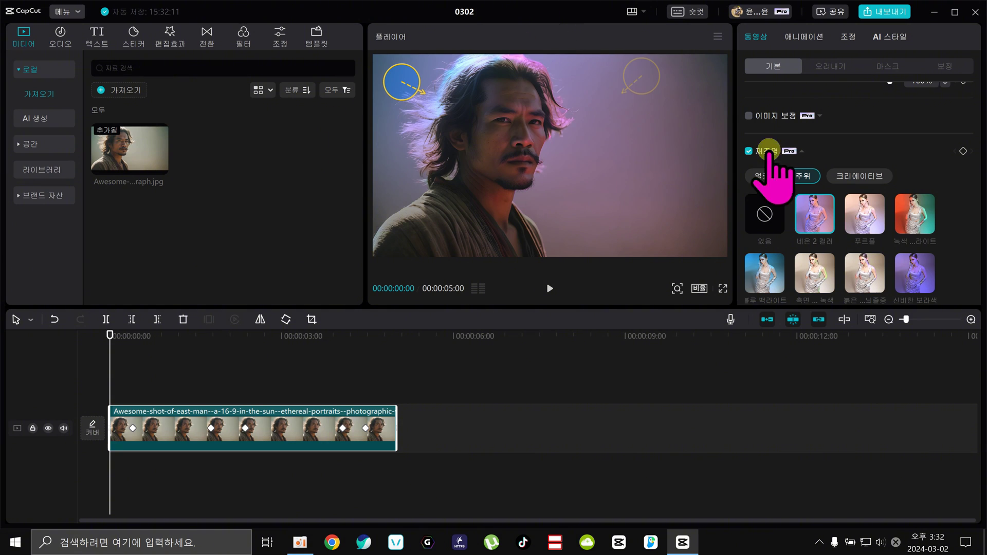
{"action": "left_click", "coordinate": [766, 208]}
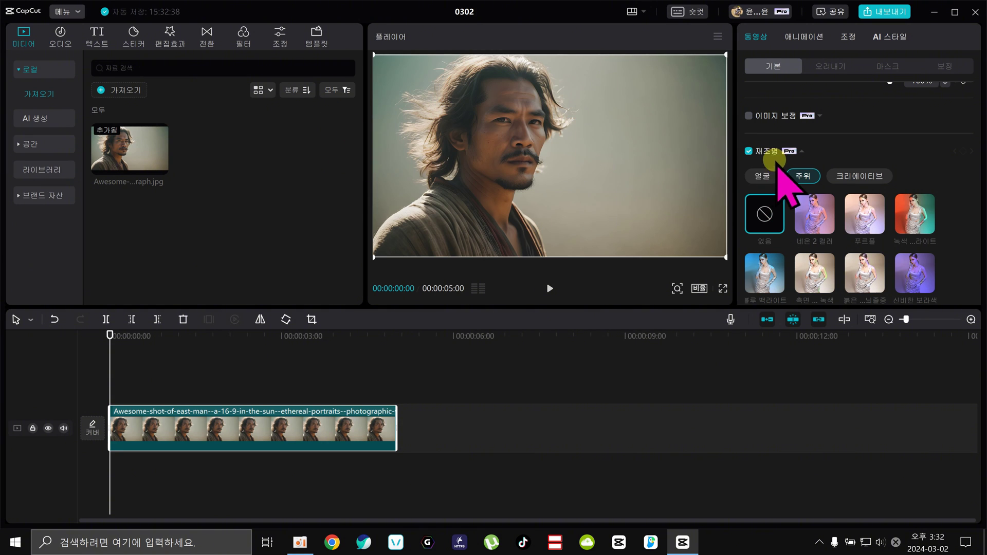
Try the four 얼굴 (face) relight presets on the portrait and apply 부드러…굴 빛
{"action": "left_click", "coordinate": [763, 175]}
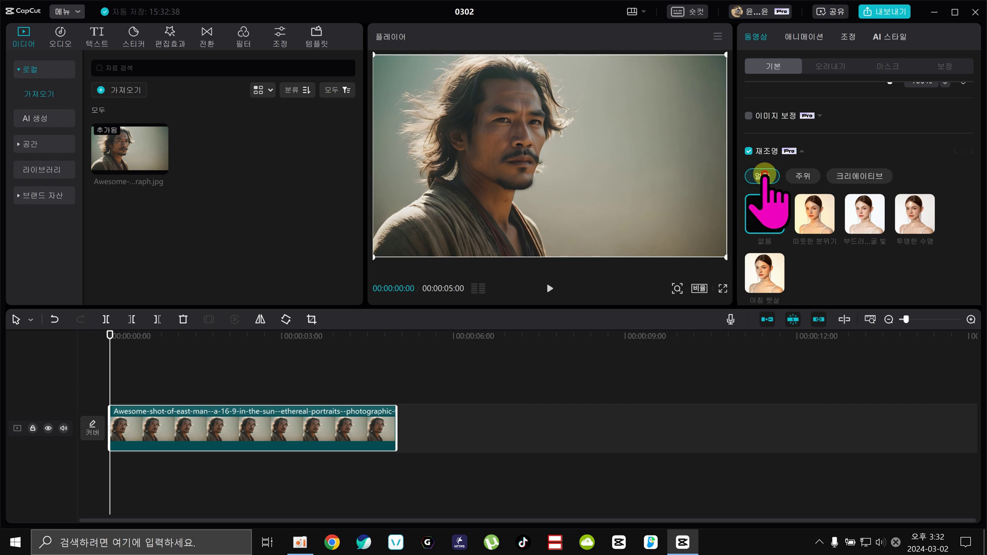
{"action": "left_click", "coordinate": [823, 218]}
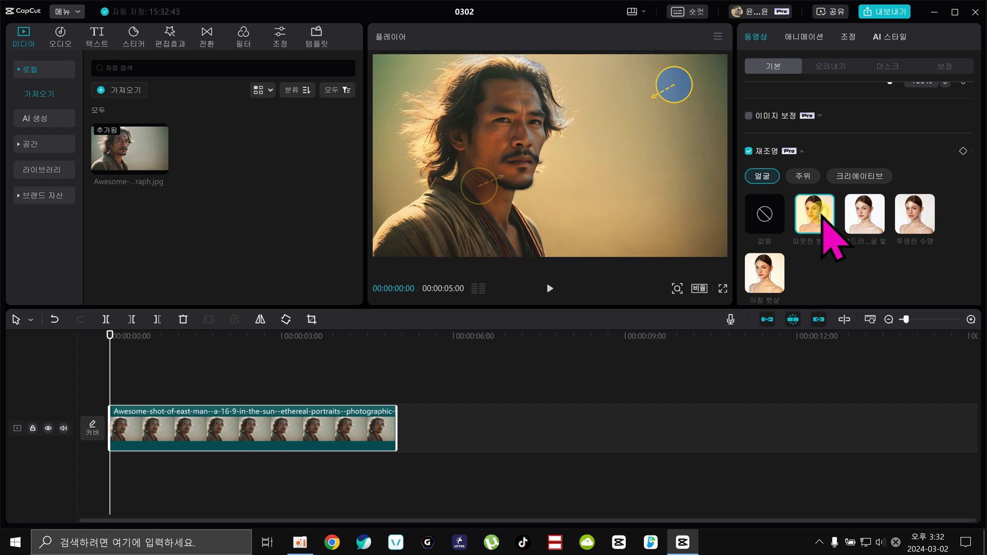
{"action": "left_click", "coordinate": [869, 216]}
{"action": "left_click", "coordinate": [926, 216]}
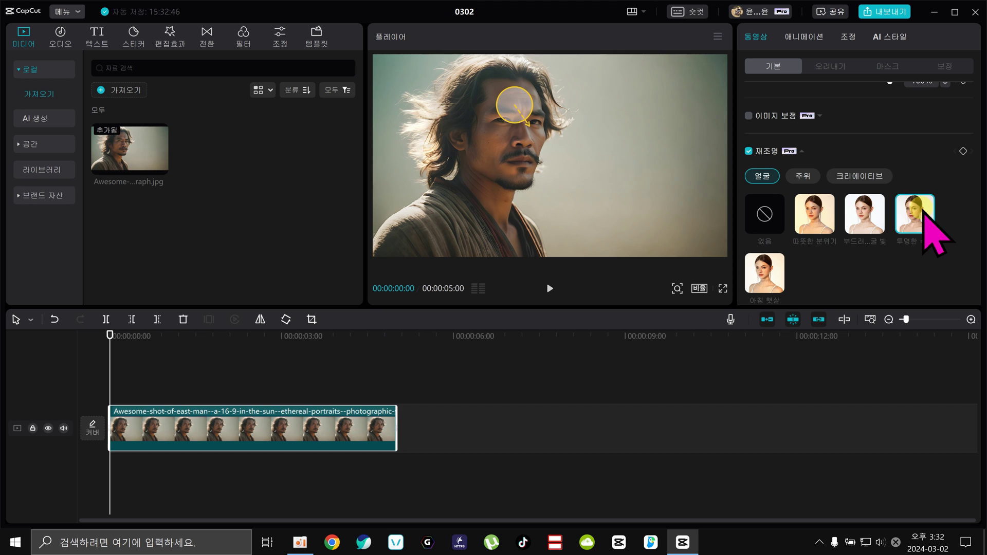
{"action": "left_click", "coordinate": [771, 272]}
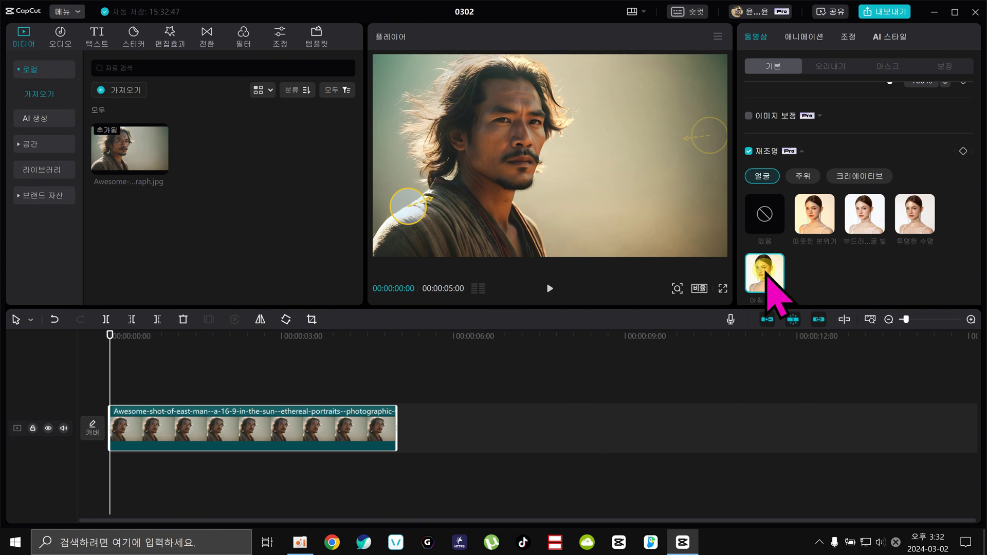
{"action": "left_click", "coordinate": [869, 216]}
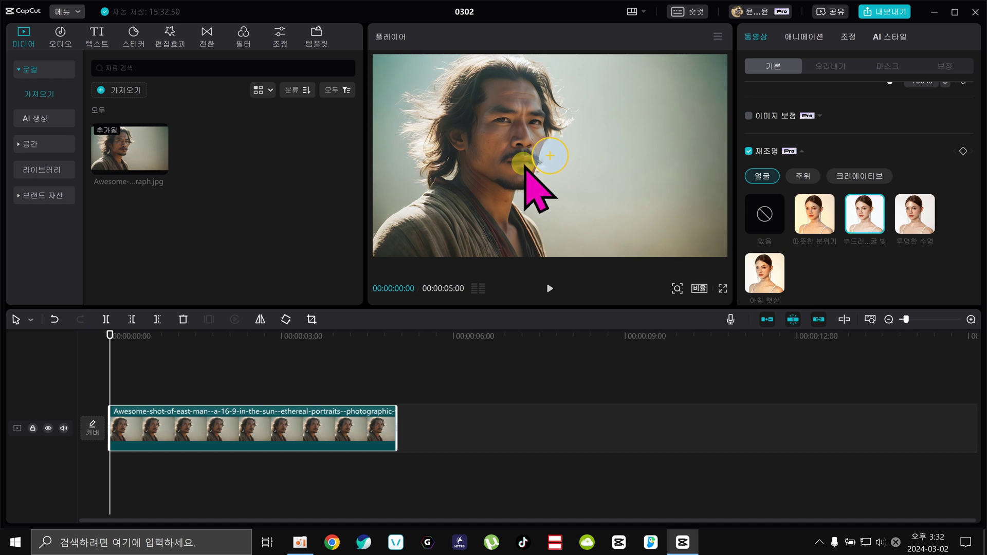
Try the 포인트 (point) type for 조명 1, return it to 방향 (directional), and move the light away from the man's face
{"action": "scroll", "coordinate": [848, 253], "scroll_direction": "down", "scroll_amount": 3}
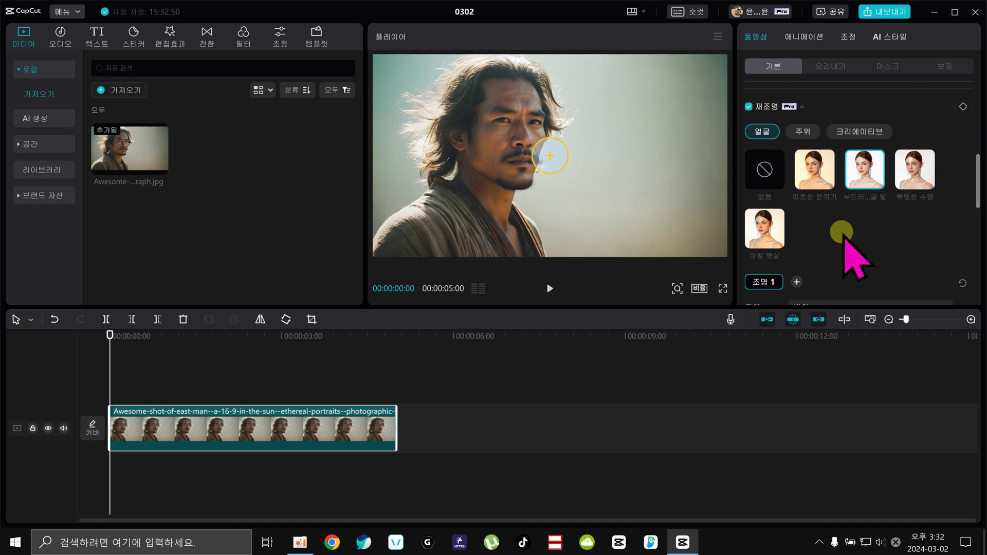
{"action": "left_click", "coordinate": [815, 232]}
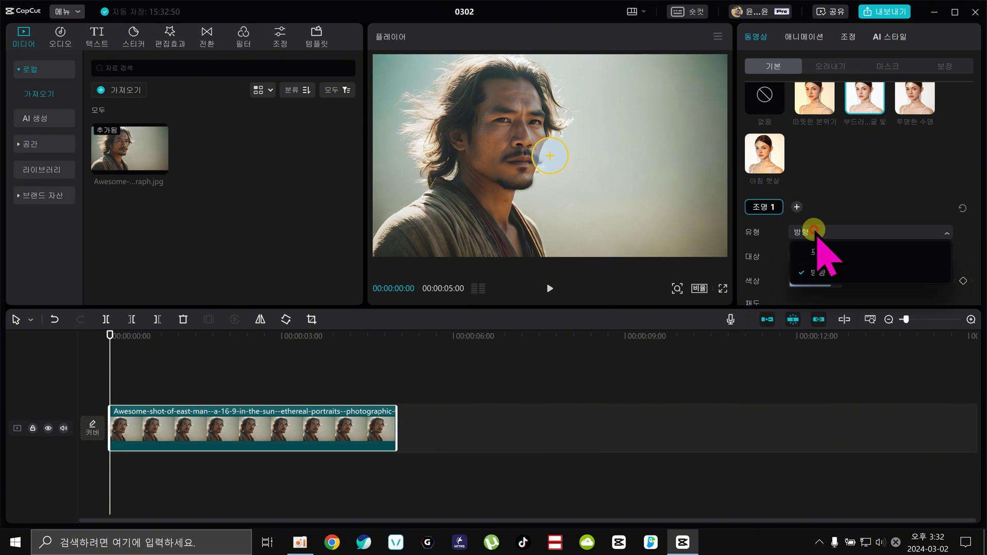
{"action": "left_click", "coordinate": [847, 252]}
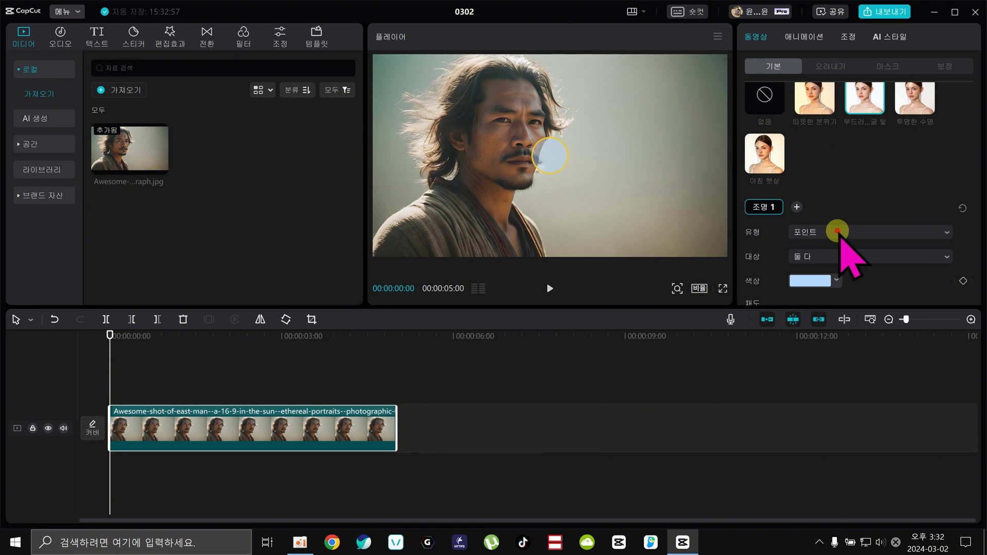
{"action": "left_click", "coordinate": [837, 231]}
{"action": "left_click", "coordinate": [818, 267]}
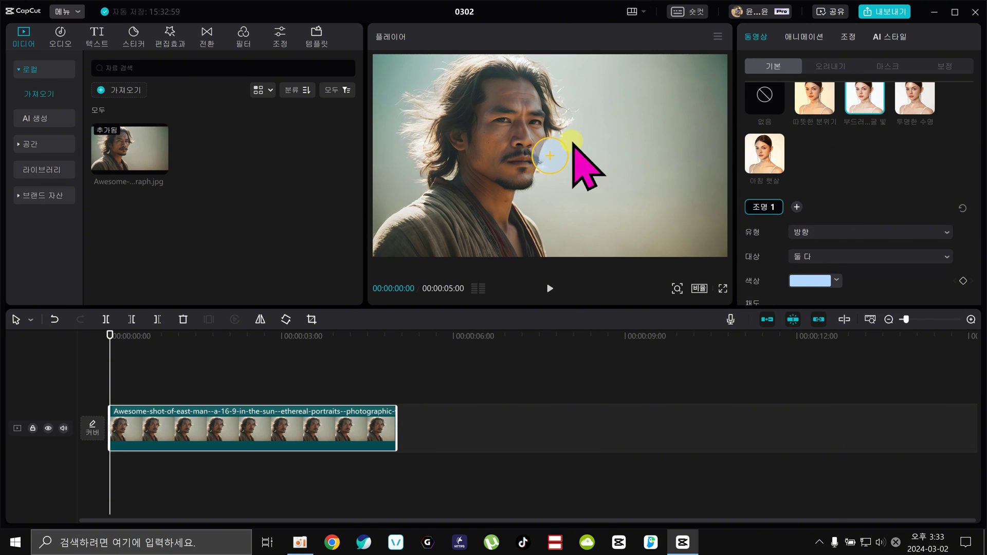
{"action": "left_click_drag", "start_coordinate": [555, 153], "coordinate": [597, 147]}
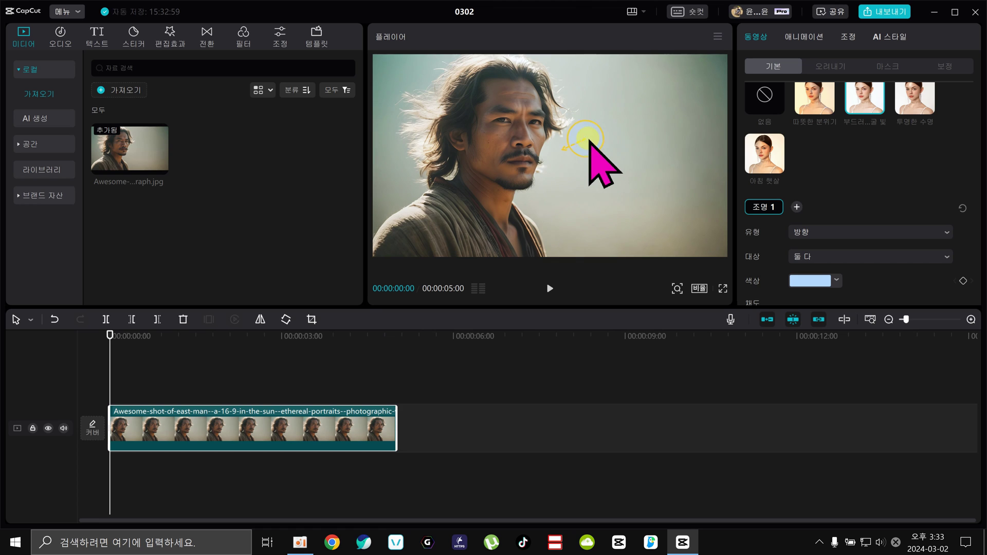
Set 조명 1's type to 포인트 (point) and move the light beside the man's forehead, to X 225, Y 668
{"action": "left_click", "coordinate": [846, 230]}
{"action": "left_click", "coordinate": [843, 248]}
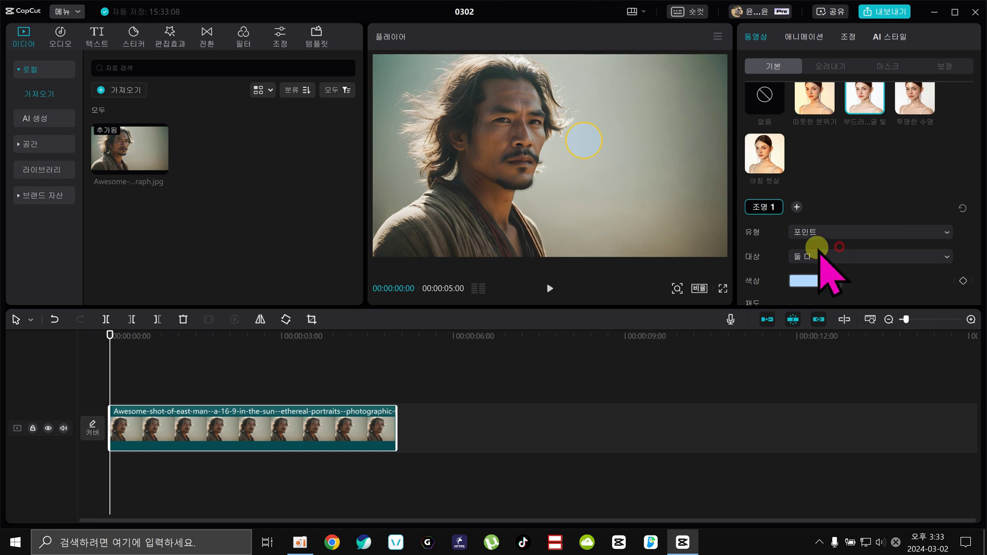
{"action": "left_click_drag", "start_coordinate": [586, 141], "coordinate": [562, 91]}
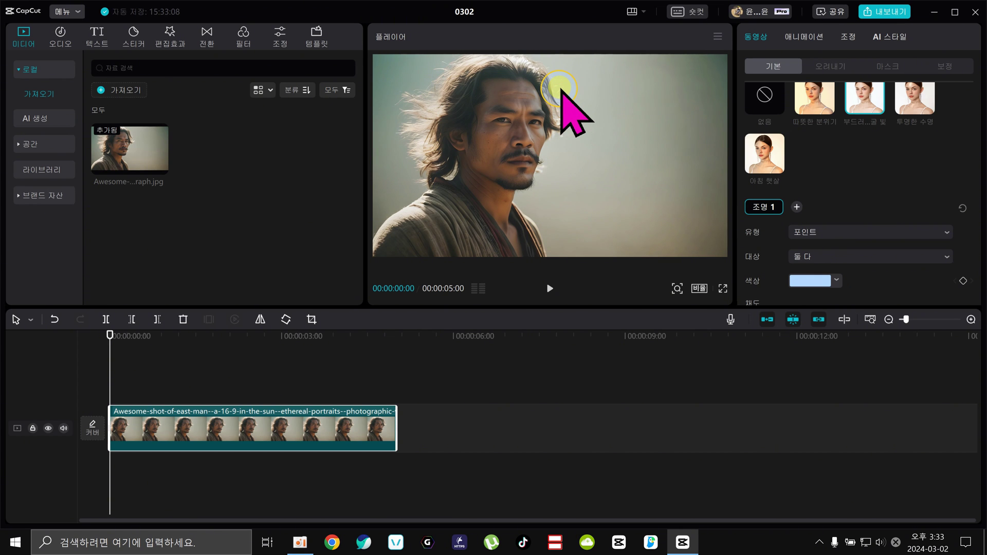
Set 조명 1's 채도 (saturation) to 67 and its 반지름 (radius) to 41
{"action": "scroll", "coordinate": [833, 276], "scroll_direction": "down", "scroll_amount": 3}
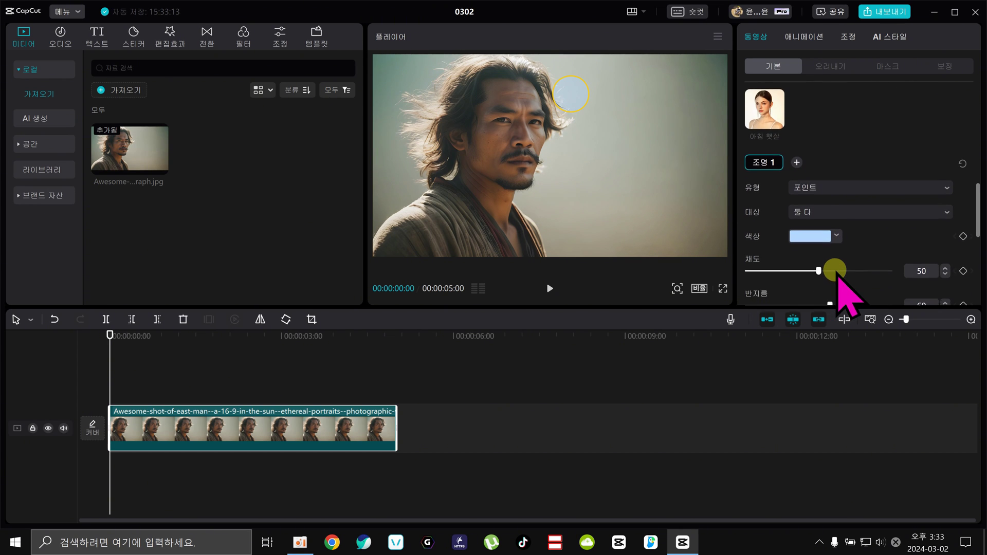
{"action": "left_click_drag", "start_coordinate": [819, 222], "coordinate": [845, 223]}
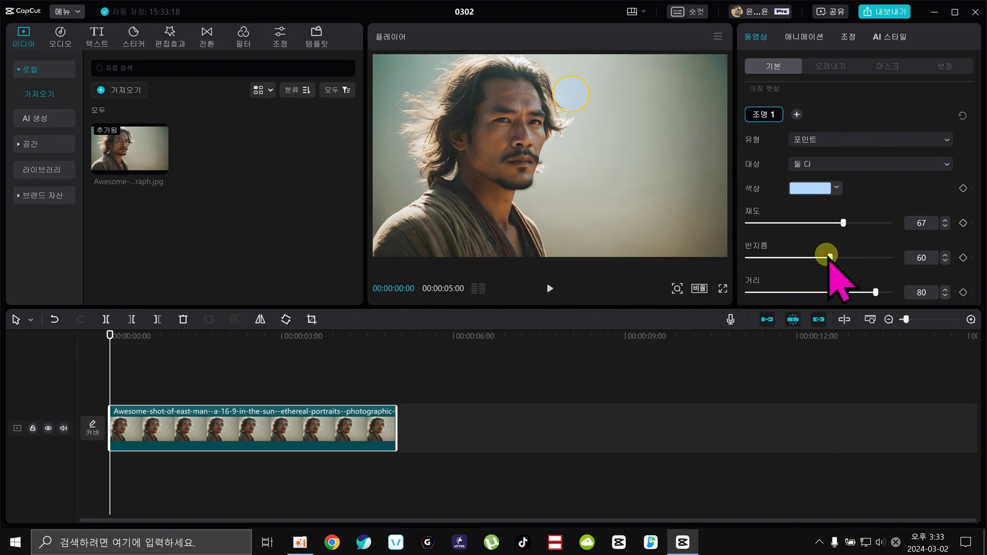
{"action": "left_click_drag", "start_coordinate": [830, 256], "coordinate": [805, 259]}
{"action": "scroll", "coordinate": [822, 257], "scroll_direction": "down", "scroll_amount": 3}
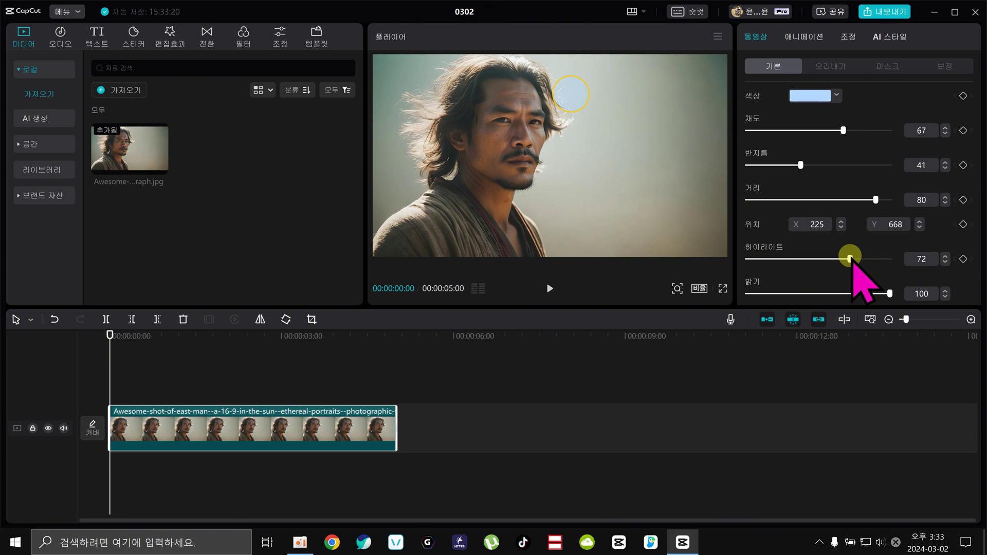
{"action": "scroll", "coordinate": [850, 259], "scroll_direction": "down", "scroll_amount": 3}
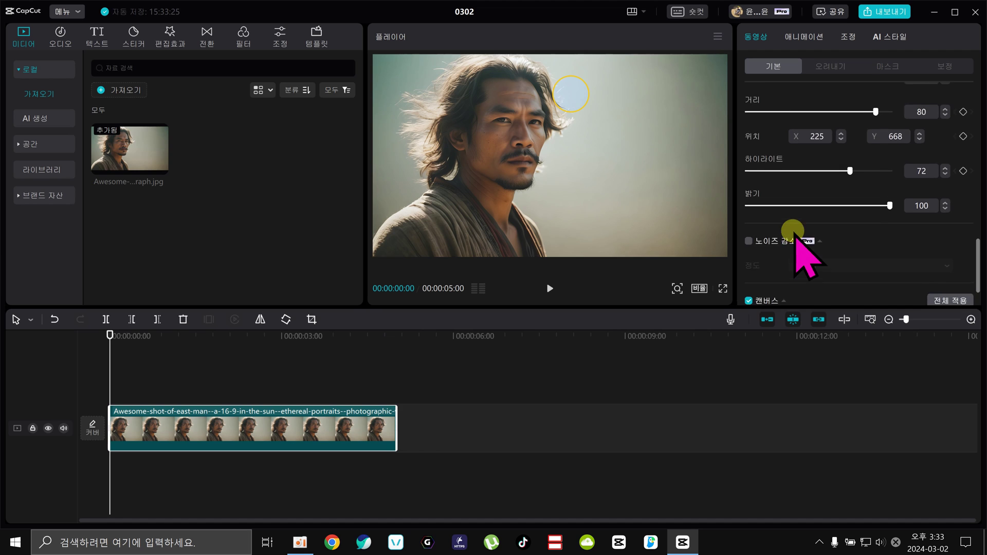
Change 조명 1's 색상 (colour) to a light pinkish purple
{"action": "scroll", "coordinate": [794, 234], "scroll_direction": "up", "scroll_amount": 6}
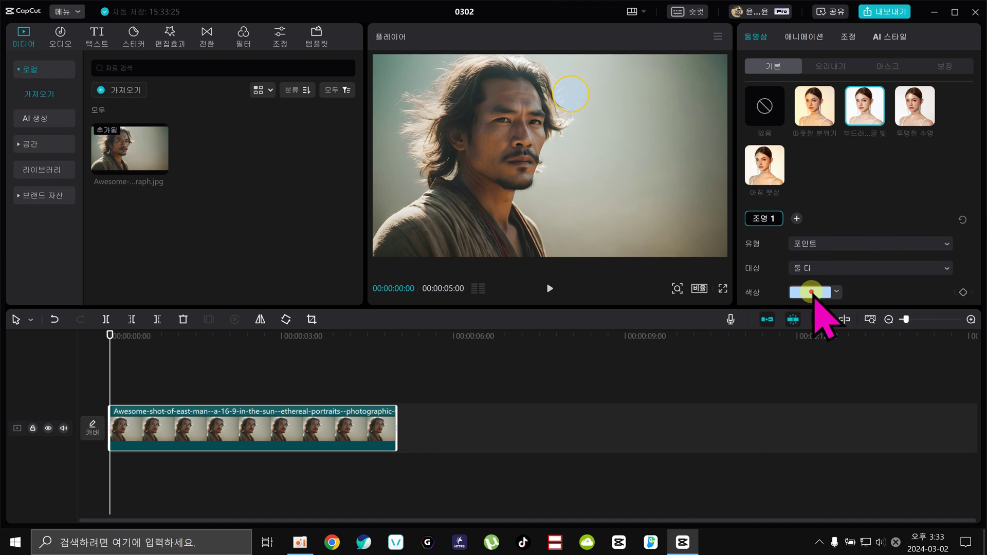
{"action": "left_click", "coordinate": [811, 292]}
{"action": "left_click", "coordinate": [795, 401]}
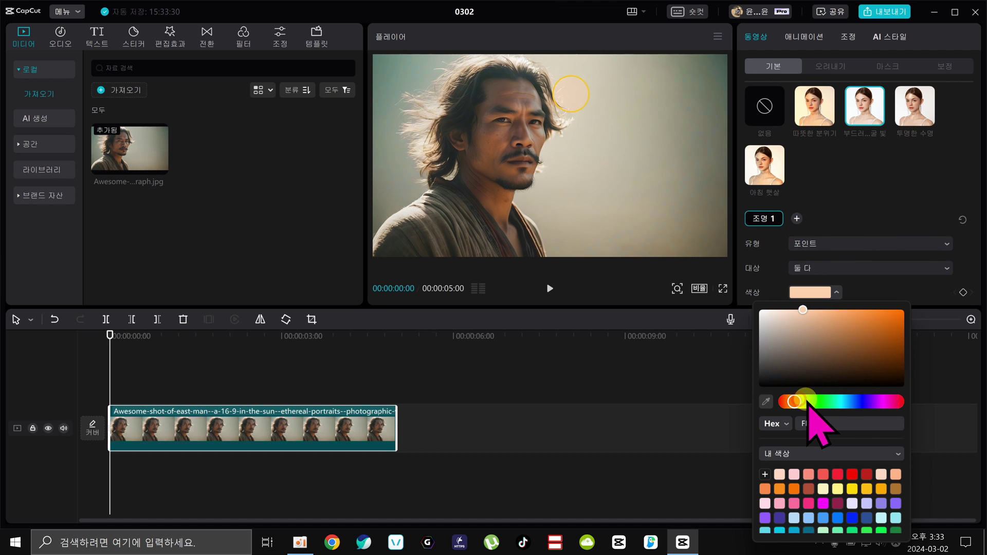
{"action": "left_click_drag", "start_coordinate": [808, 404], "coordinate": [892, 404]}
{"action": "left_click", "coordinate": [880, 296]}
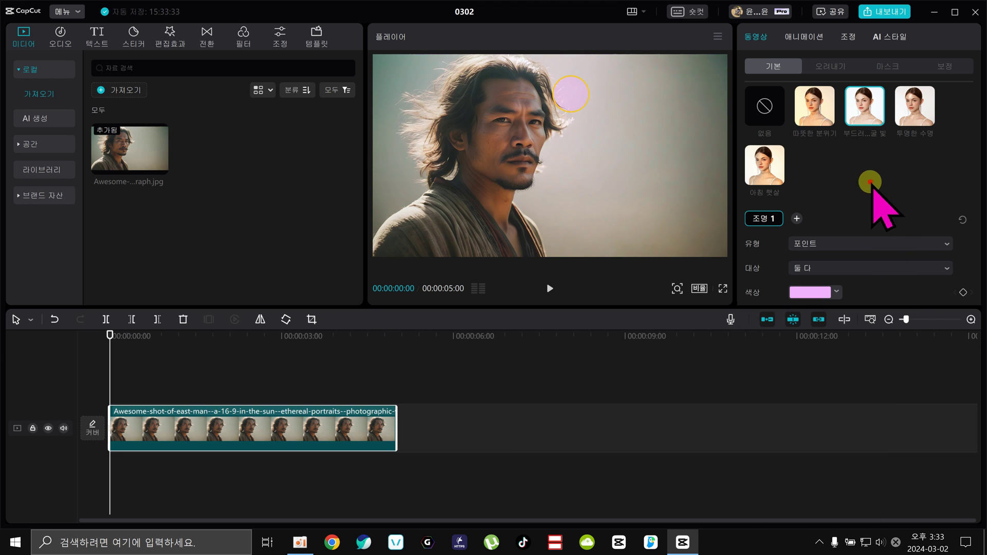
Switch the face relighting to the 따뜻한 분위기 preset and move the orange 조명 1 into the background in front of the man's chin
{"action": "left_click", "coordinate": [764, 106]}
{"action": "left_click", "coordinate": [814, 105]}
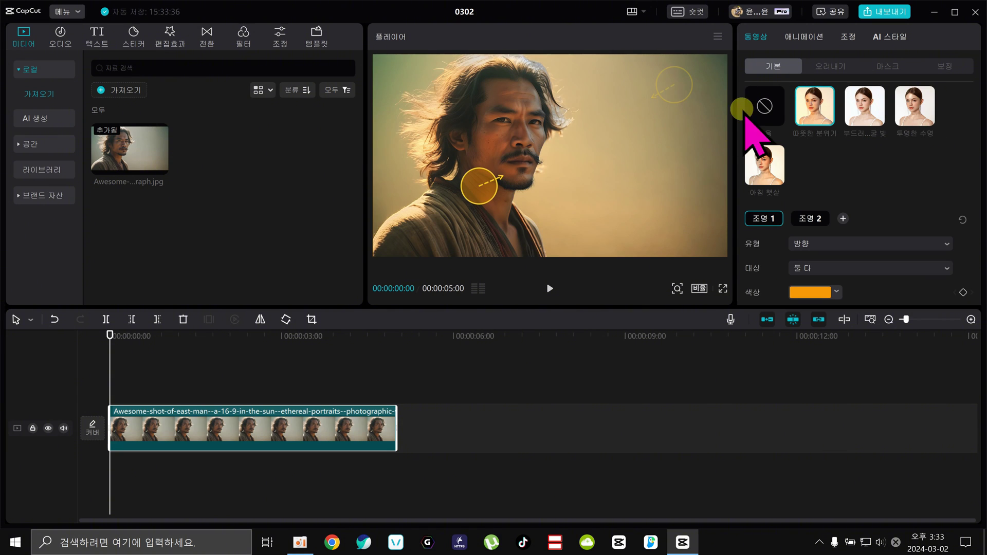
{"action": "left_click", "coordinate": [673, 85]}
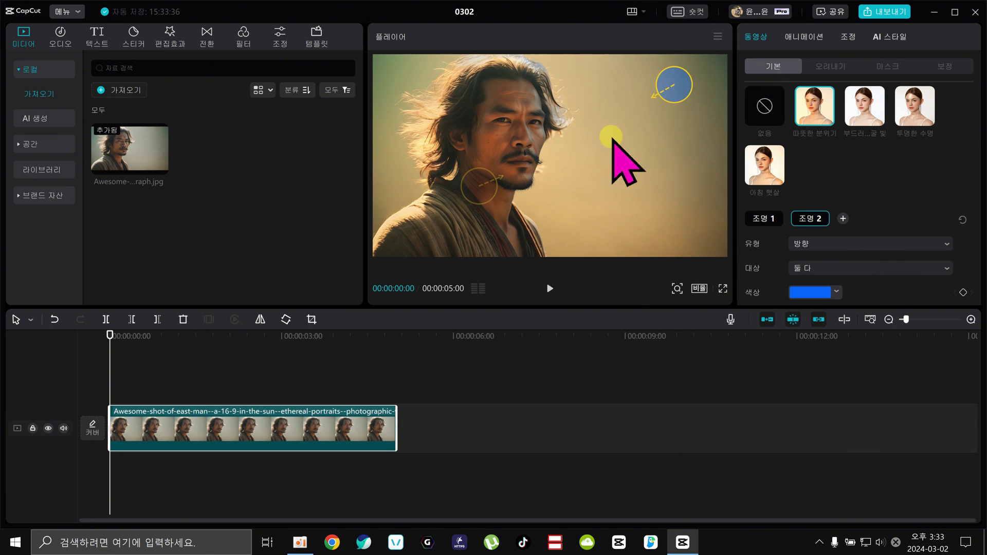
{"action": "left_click", "coordinate": [476, 188]}
{"action": "left_click", "coordinate": [795, 298]}
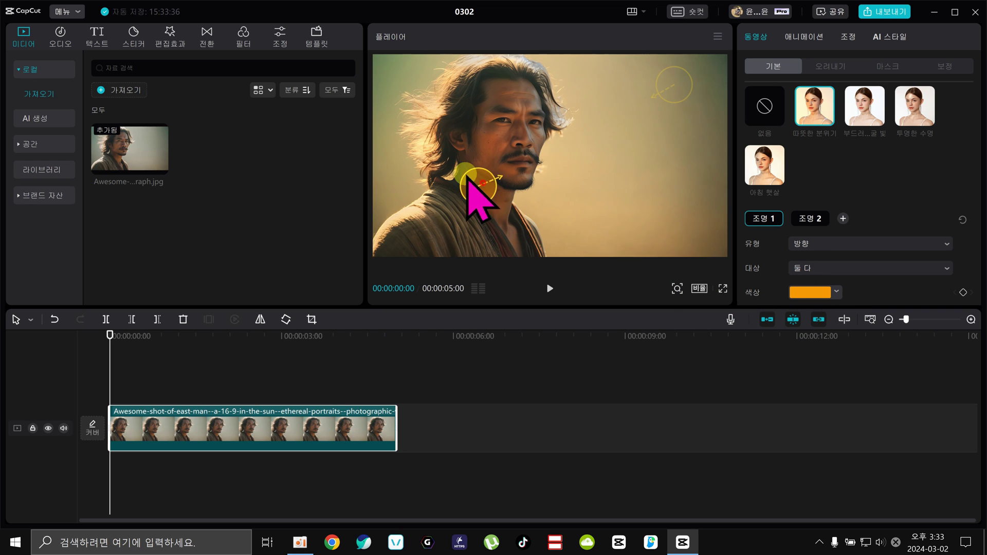
{"action": "left_click_drag", "start_coordinate": [468, 178], "coordinate": [561, 169]}
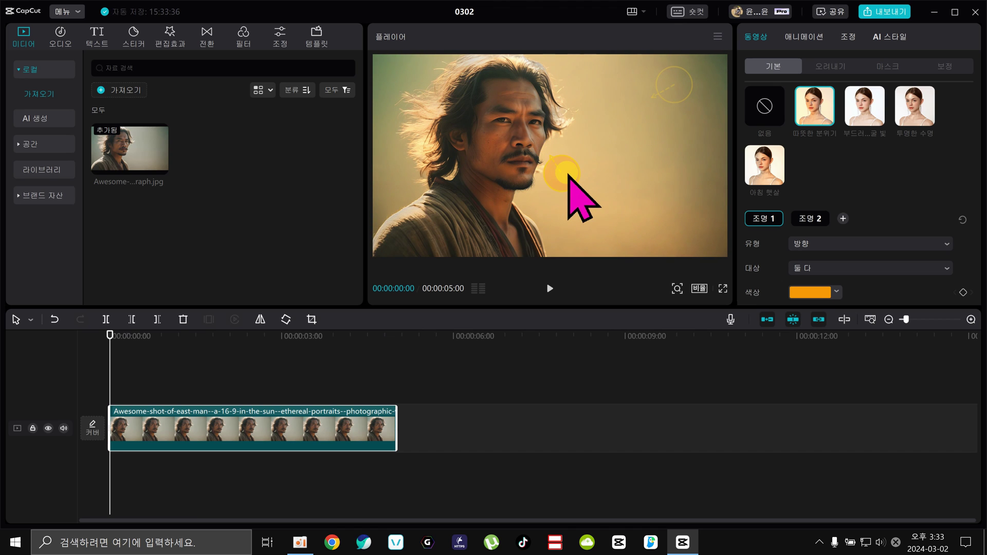
Change 조명 2's 색상 (colour) to red and move the light behind the man's head, to X -1450, Y 835
{"action": "left_click", "coordinate": [674, 88]}
{"action": "left_click", "coordinate": [803, 254]}
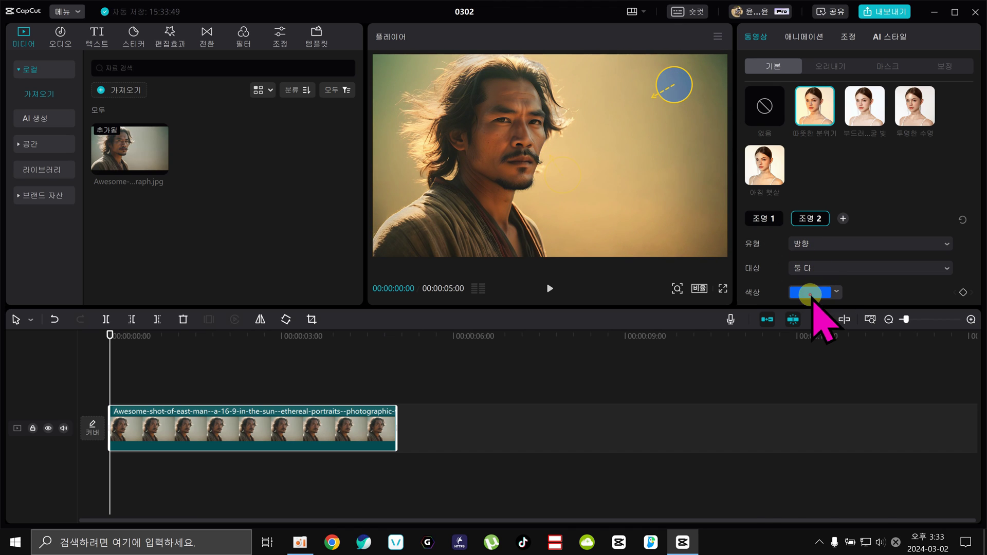
{"action": "left_click", "coordinate": [810, 293]}
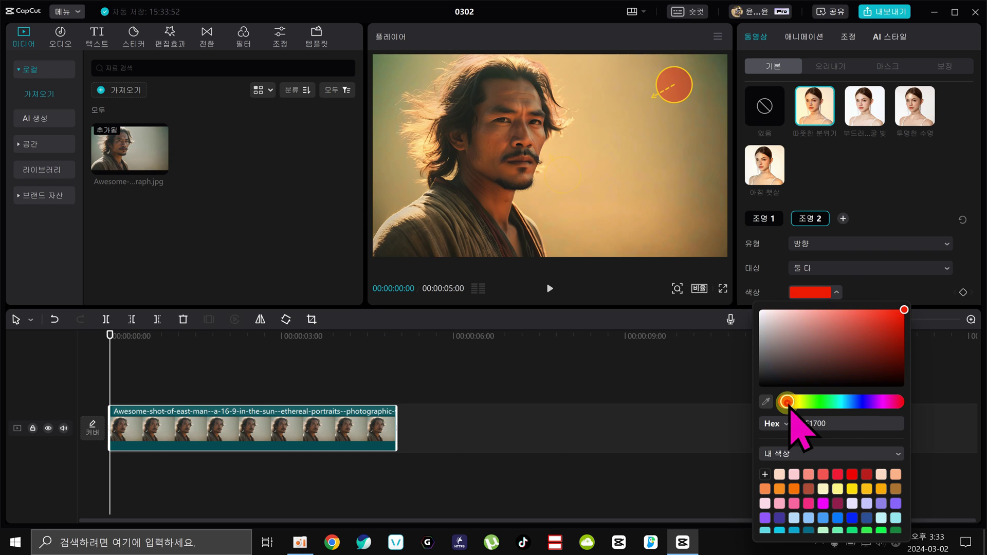
{"action": "left_click_drag", "start_coordinate": [676, 86], "coordinate": [418, 80]}
{"action": "left_click_drag", "start_coordinate": [429, 144], "coordinate": [419, 79]}
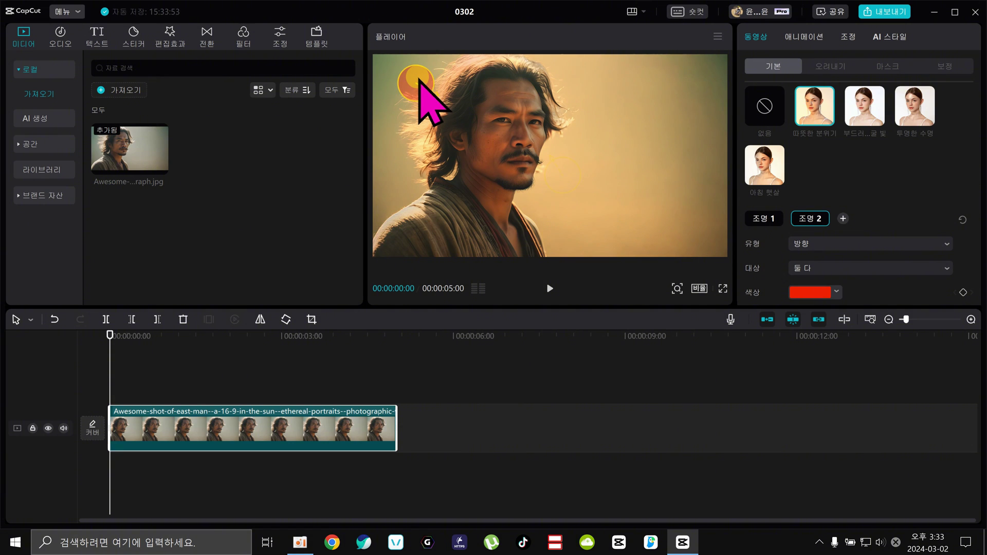
Set 조명 2's 채도 (saturation) to 96
{"action": "scroll", "coordinate": [887, 220], "scroll_direction": "down", "scroll_amount": 3}
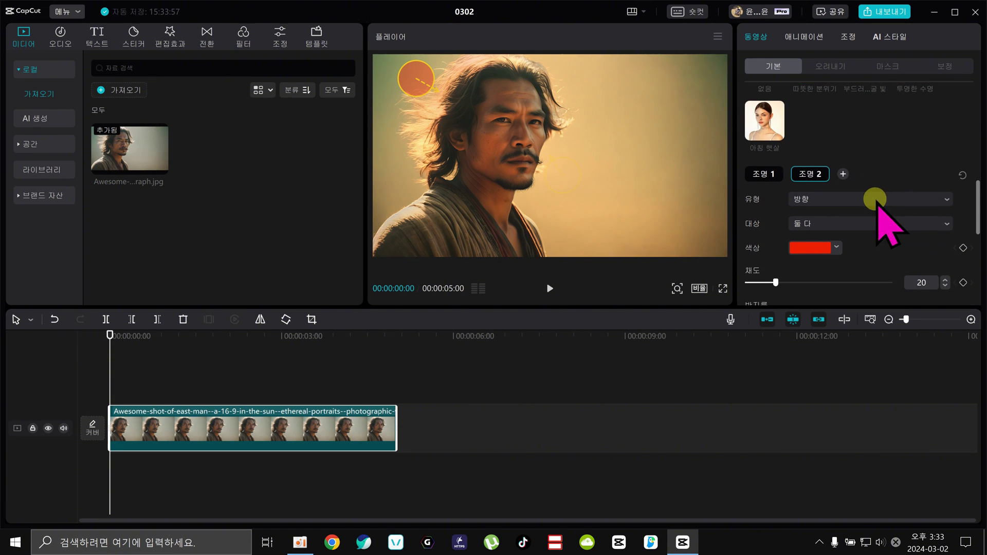
{"action": "scroll", "coordinate": [863, 220], "scroll_direction": "down", "scroll_amount": 3}
{"action": "left_click_drag", "start_coordinate": [777, 140], "coordinate": [840, 146]}
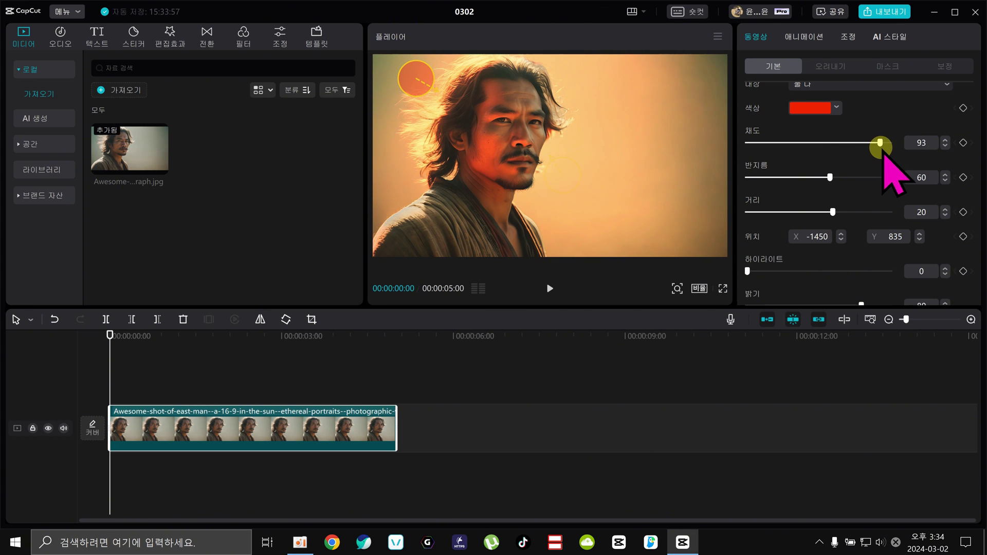
{"action": "scroll", "coordinate": [869, 206], "scroll_direction": "up", "scroll_amount": 5}
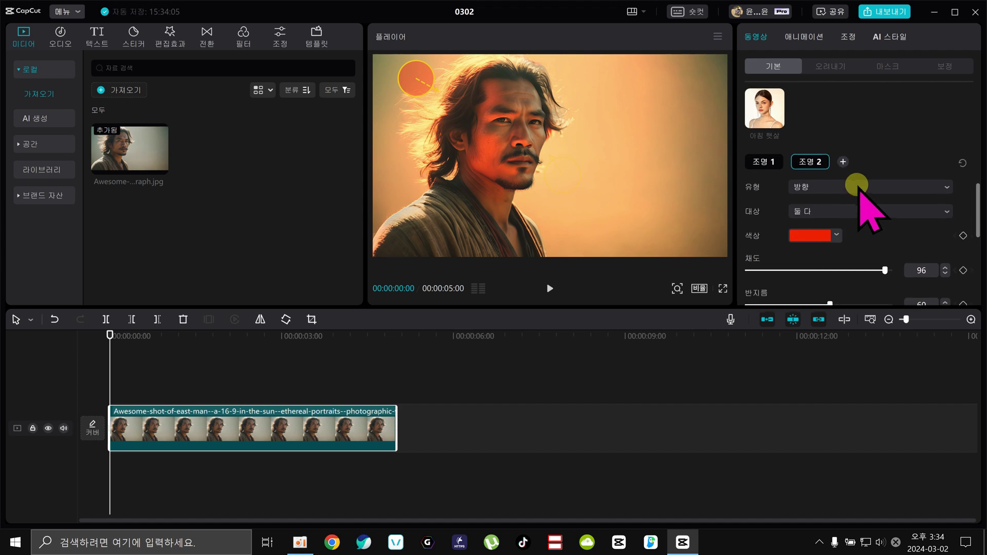
Change 조명 1's 색상 (colour) to blue and move the light into the background facing the man, to X 877, Y 478
{"action": "left_click", "coordinate": [766, 202]}
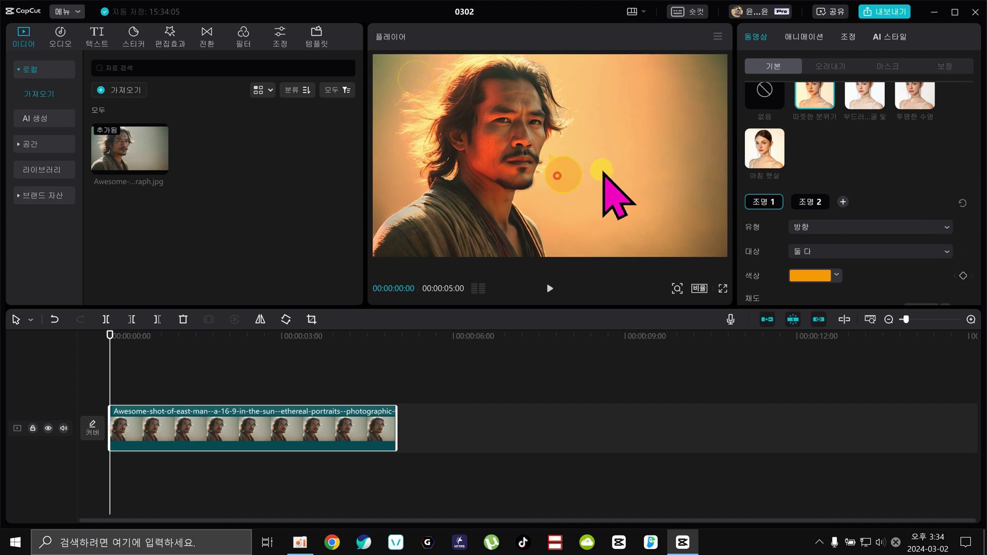
{"action": "left_click", "coordinate": [612, 168]}
{"action": "left_click", "coordinate": [799, 276]}
{"action": "left_click", "coordinate": [817, 385]}
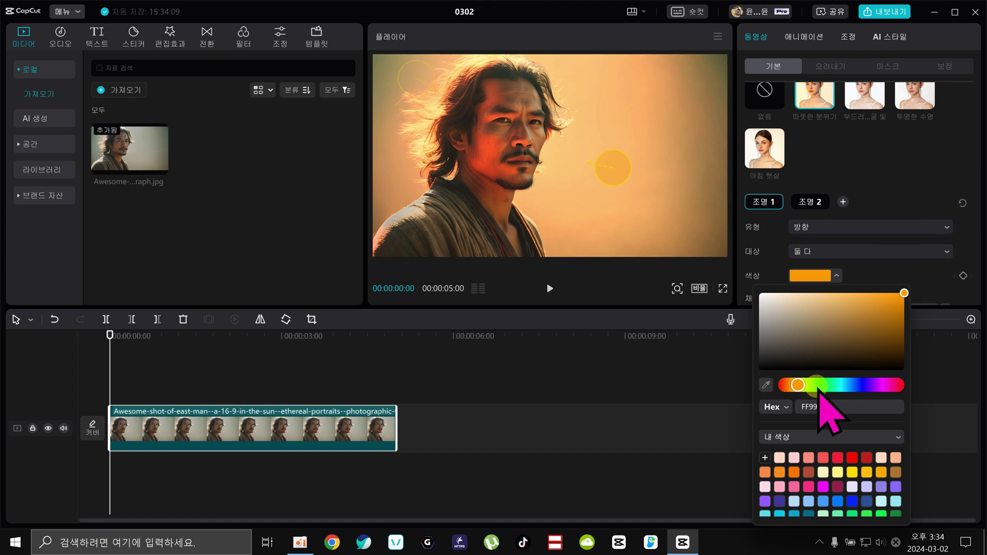
{"action": "mouse_move", "coordinate": [837, 386]}
{"action": "left_mouse_down"}
{"action": "mouse_move", "coordinate": [855, 389]}
{"action": "mouse_move", "coordinate": [846, 389]}
{"action": "left_mouse_up"}
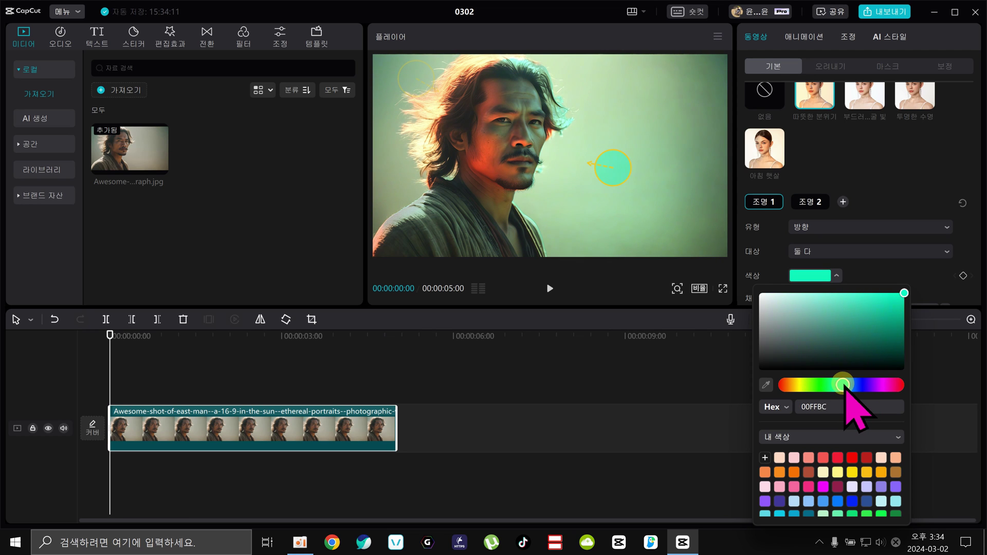
{"action": "left_click_drag", "start_coordinate": [615, 161], "coordinate": [616, 188]}
{"action": "left_click", "coordinate": [836, 278]}
{"action": "left_click_drag", "start_coordinate": [846, 386], "coordinate": [863, 388]}
{"action": "left_click_drag", "start_coordinate": [606, 172], "coordinate": [631, 122]}
Set 조명 1's 채도 (saturation) to 74 and its 반지름 (radius) to 42
{"action": "scroll", "coordinate": [819, 257], "scroll_direction": "down", "scroll_amount": 4}
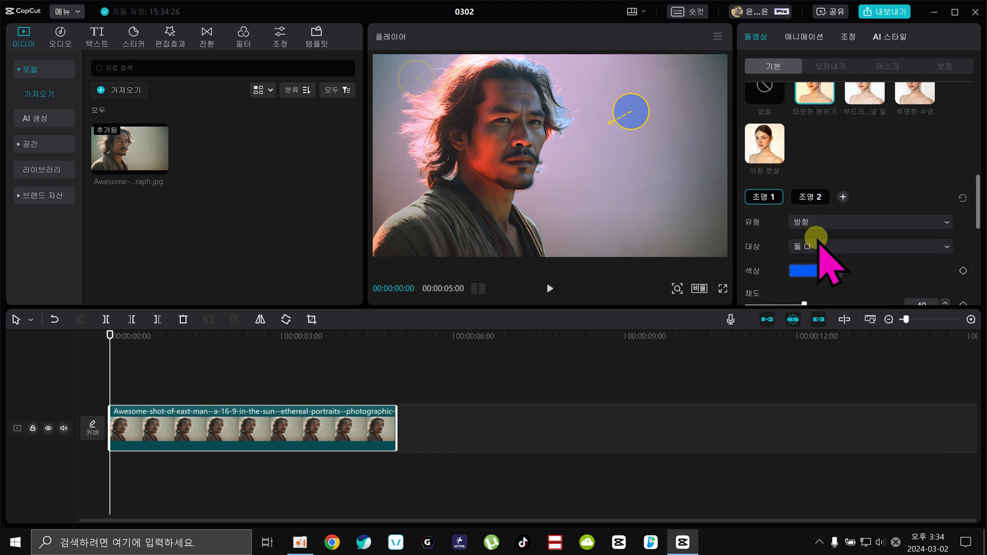
{"action": "left_click_drag", "start_coordinate": [807, 217], "coordinate": [847, 240]}
{"action": "scroll", "coordinate": [855, 242], "scroll_direction": "down", "scroll_amount": 2}
{"action": "left_click_drag", "start_coordinate": [830, 207], "coordinate": [802, 206]}
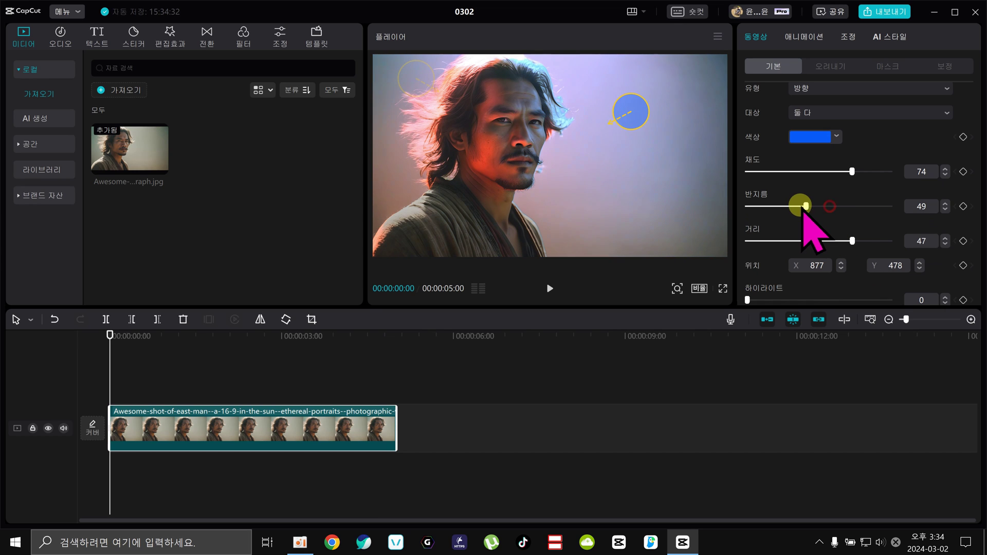
Move the blue 조명 1 in front of the man's chin, to X 356, Y -176
{"action": "left_click_drag", "start_coordinate": [632, 144], "coordinate": [460, 66]}
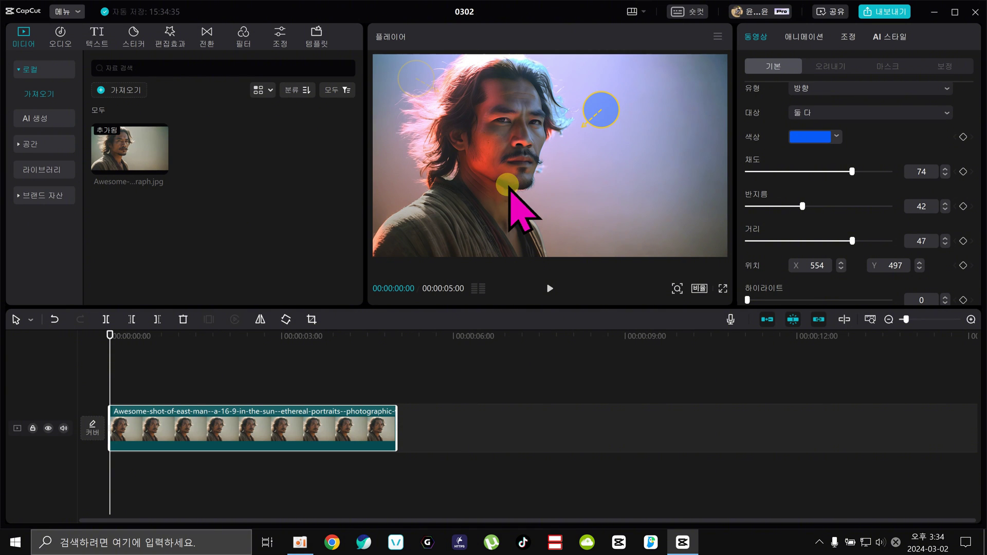
{"action": "left_click_drag", "start_coordinate": [601, 111], "coordinate": [589, 182]}
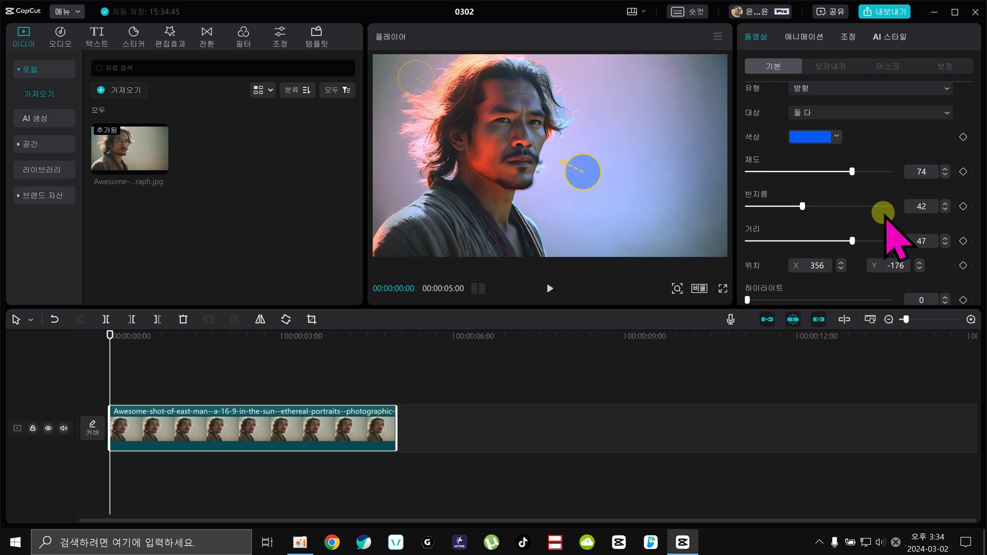
{"action": "scroll", "coordinate": [946, 228], "scroll_direction": "down", "scroll_amount": 2}
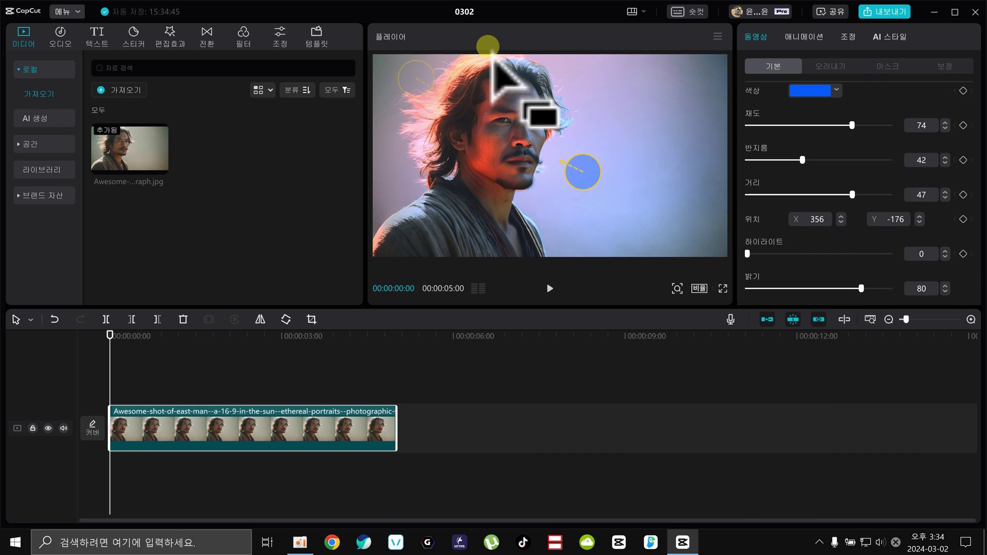
Add a 하이라이트 (highlight) keyframe to 조명 2 at the clip start and a position keyframe at 00:00:02:13 with X -1603, Y 37
{"action": "left_click_drag", "start_coordinate": [423, 186], "coordinate": [413, 119]}
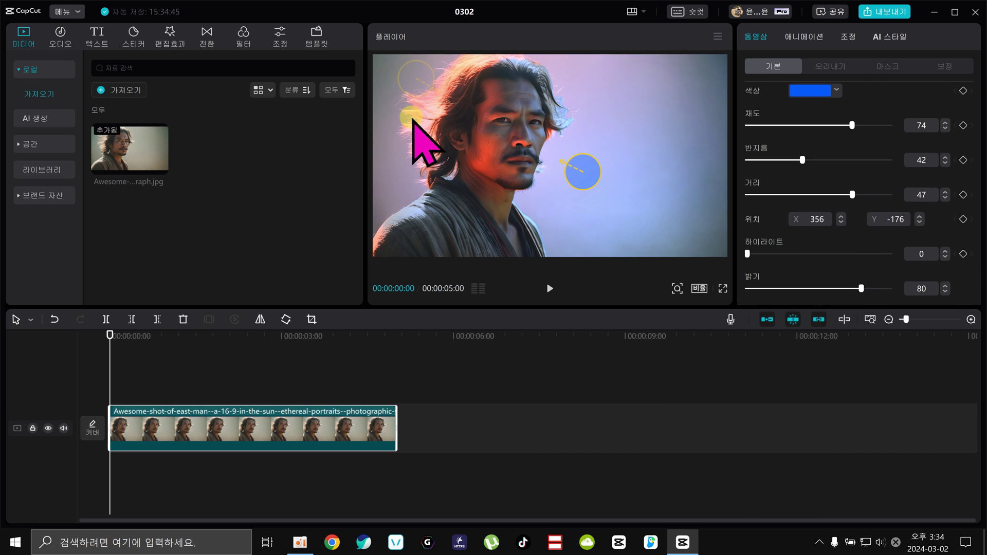
{"action": "left_click", "coordinate": [417, 78]}
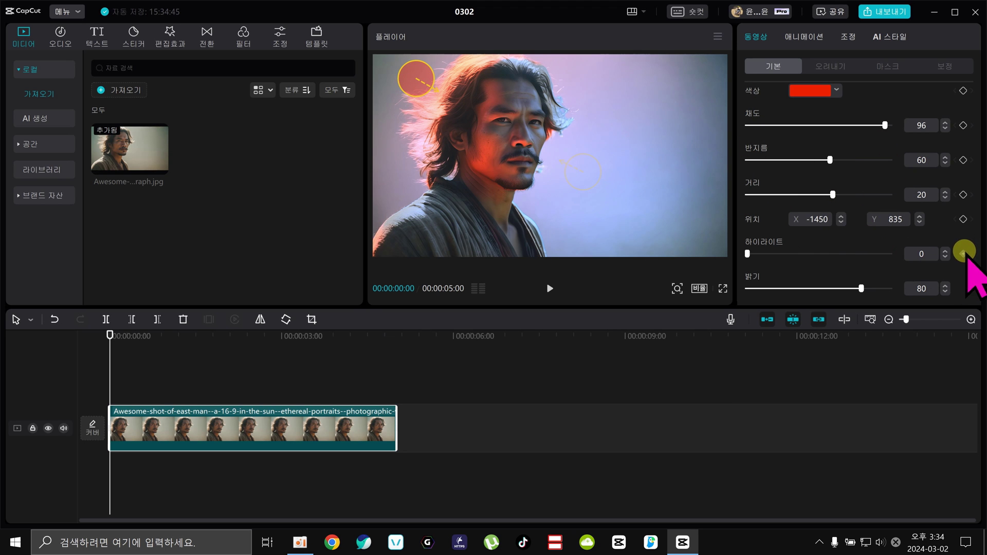
{"action": "left_click", "coordinate": [255, 336]}
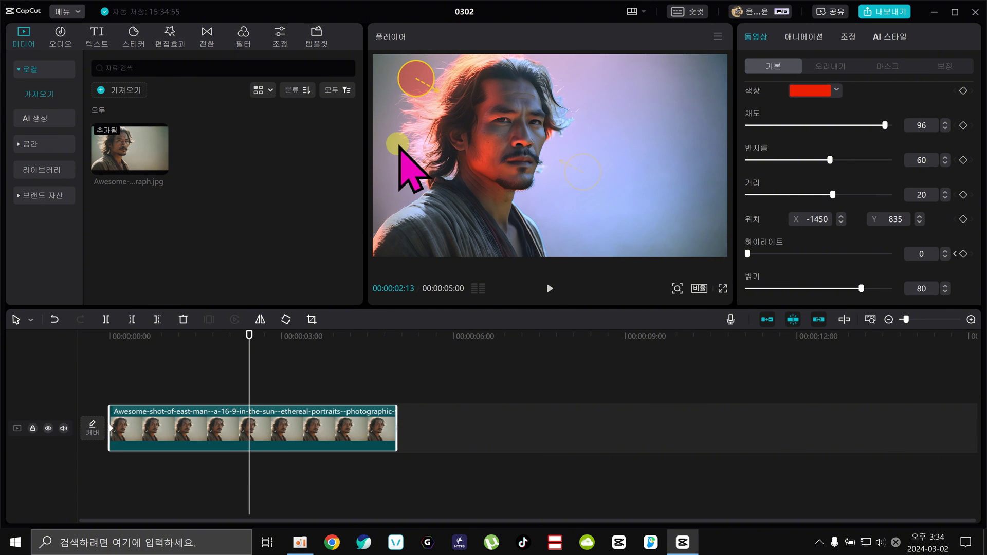
{"action": "left_click_drag", "start_coordinate": [417, 81], "coordinate": [402, 153]}
{"action": "left_click", "coordinate": [936, 251]}
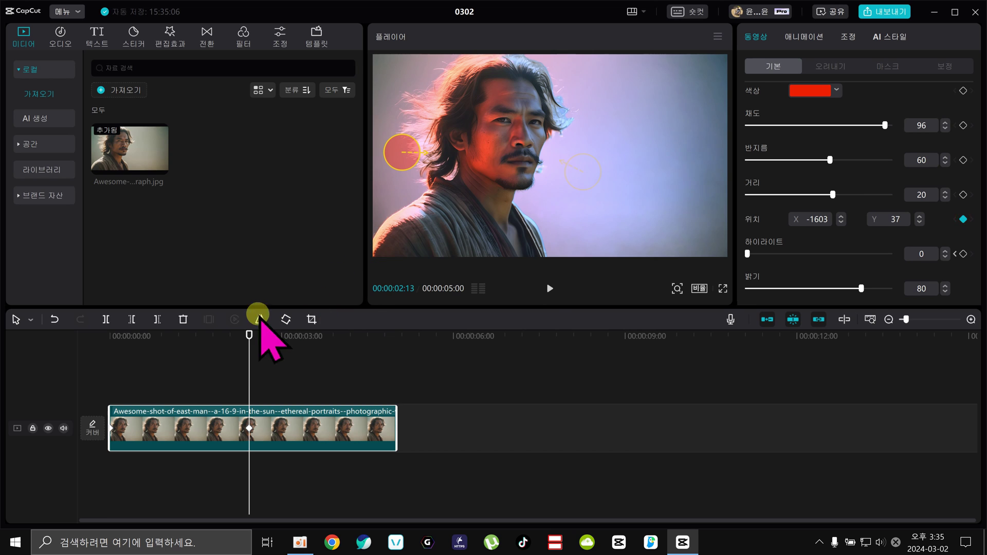
Keyframe 조명 2's position at X -1416, Y 936 at the clip start and at X -1444, Y -818 at 00:00:04:14
{"action": "left_click_drag", "start_coordinate": [207, 335], "coordinate": [77, 331]}
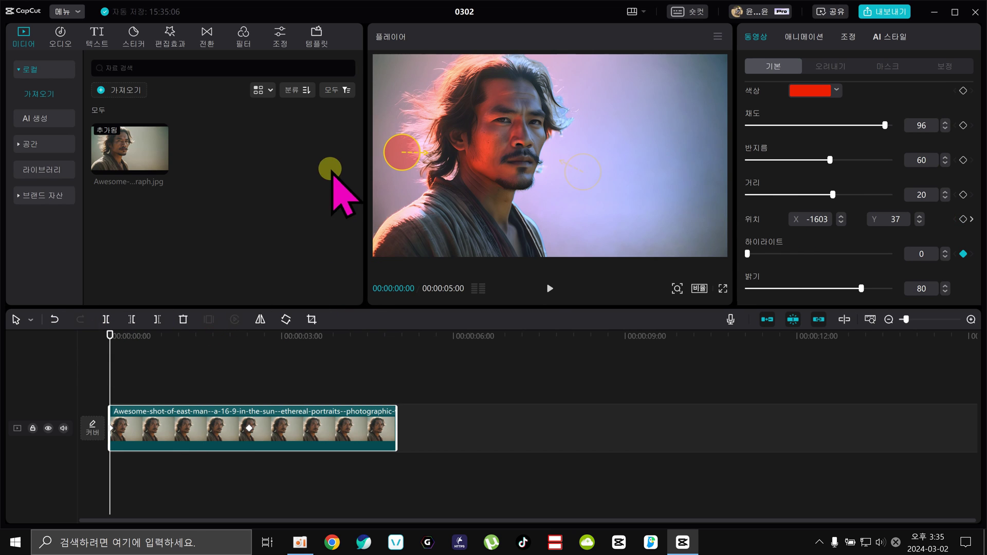
{"action": "left_click_drag", "start_coordinate": [396, 150], "coordinate": [400, 82]}
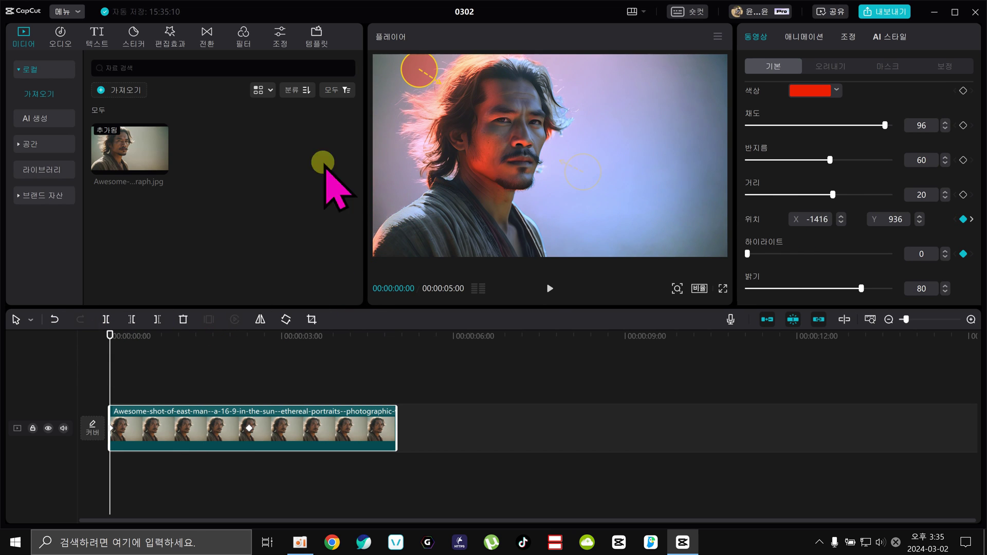
{"action": "left_click_drag", "start_coordinate": [132, 336], "coordinate": [365, 341]}
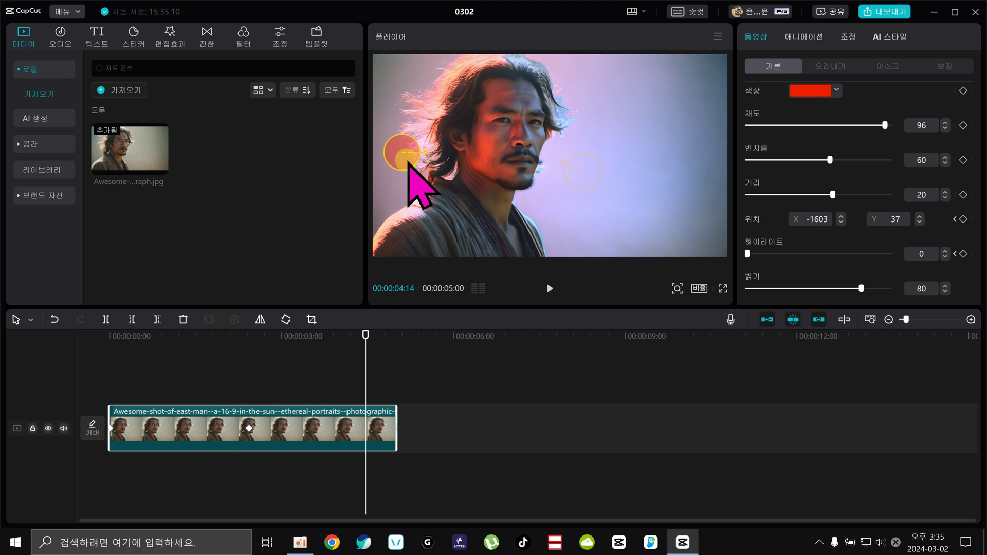
{"action": "left_click_drag", "start_coordinate": [409, 164], "coordinate": [421, 247]}
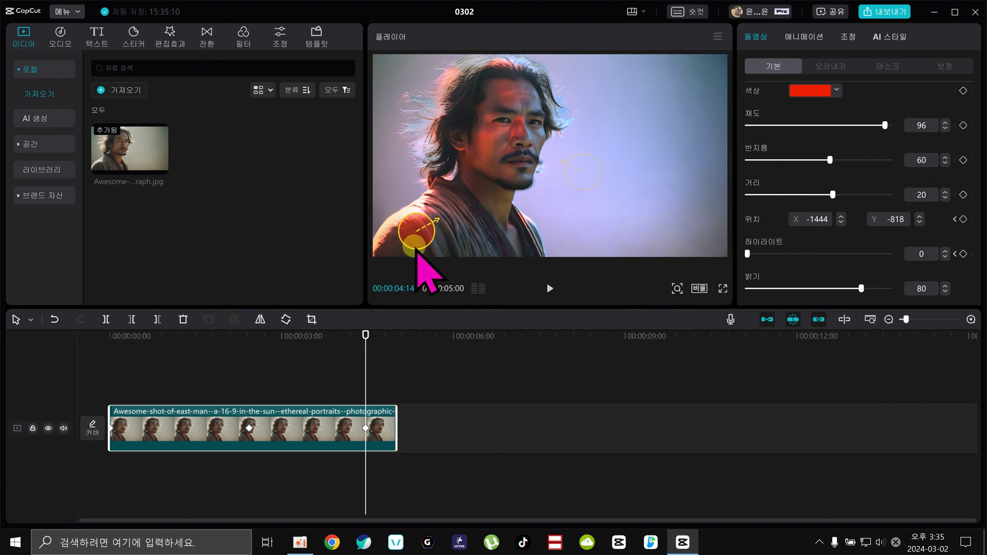
Add a 위치 (position) keyframe to the blue 조명 1 at the clip start, keeping X 356, Y -176
{"action": "left_click_drag", "start_coordinate": [189, 334], "coordinate": [107, 376]}
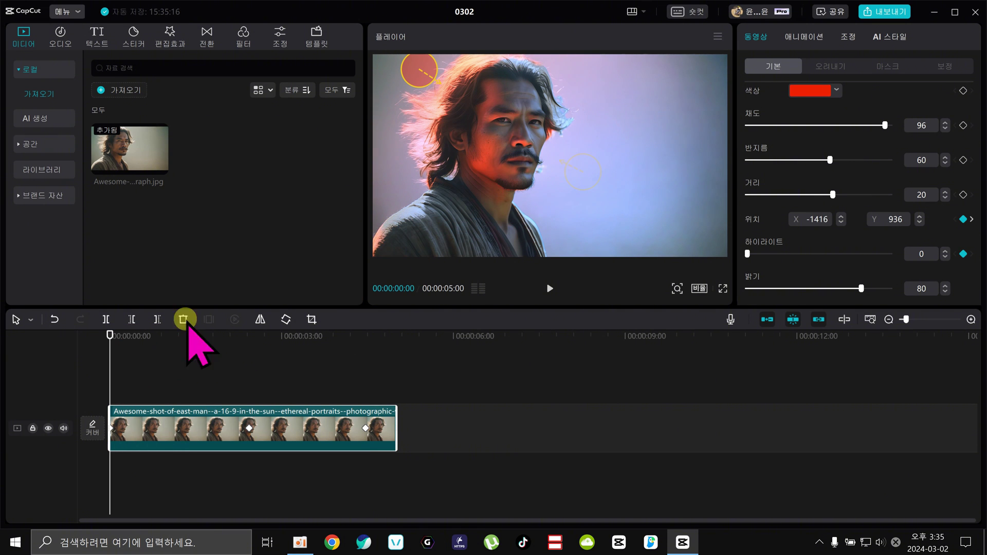
{"action": "scroll", "coordinate": [828, 163], "scroll_direction": "up", "scroll_amount": 3}
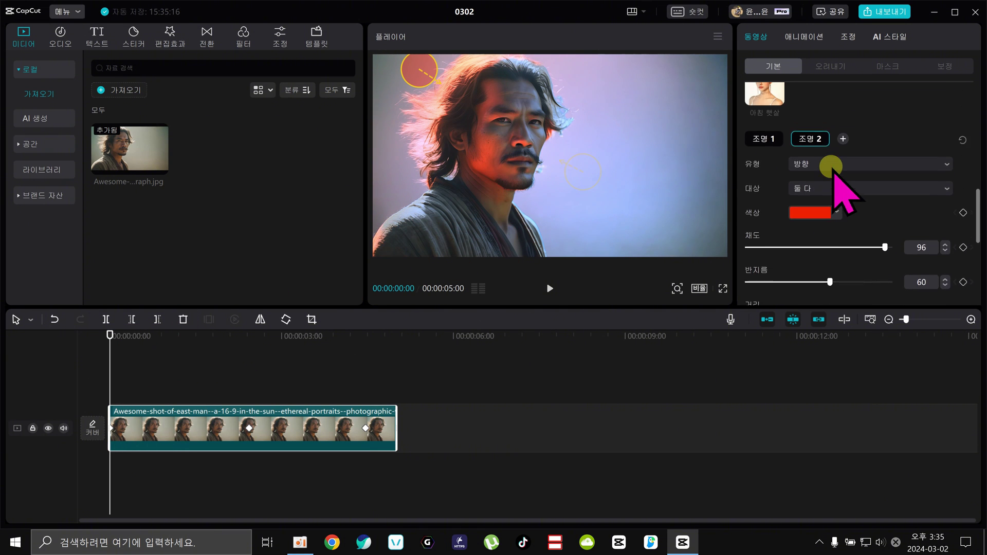
{"action": "left_click", "coordinate": [764, 157]}
{"action": "left_click", "coordinate": [576, 152]}
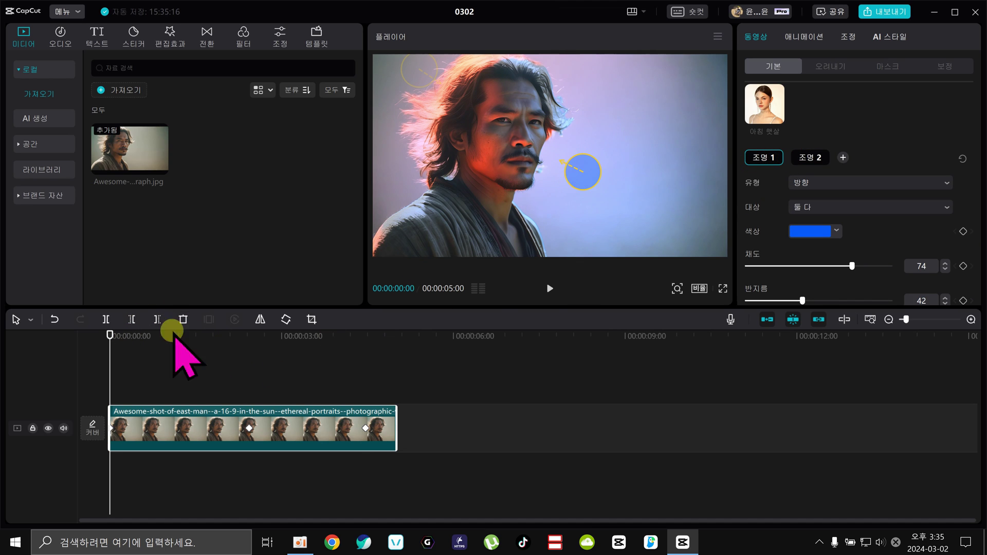
{"action": "scroll", "coordinate": [906, 258], "scroll_direction": "down", "scroll_amount": 5}
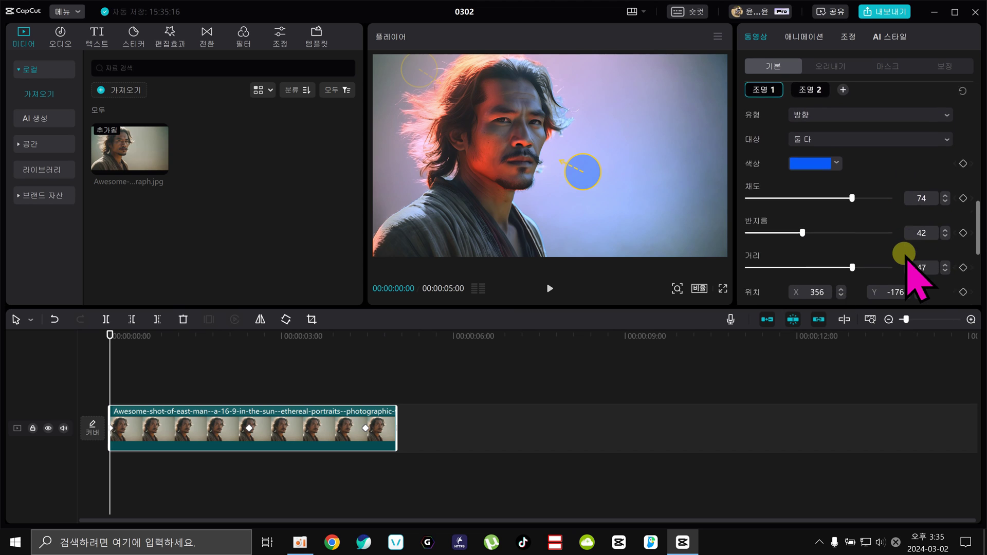
{"action": "scroll", "coordinate": [926, 251], "scroll_direction": "down", "scroll_amount": 2}
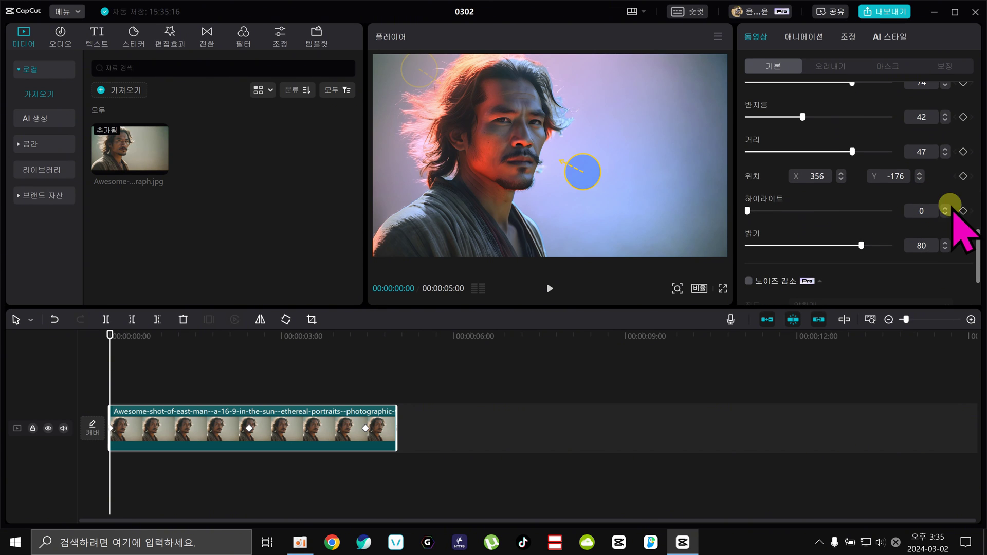
{"action": "left_click", "coordinate": [964, 176]}
Keyframe 조명 1's position at X 437, Y 341 at 00:00:02:13 and up beside the top of the man's hair at 00:00:04:14
{"action": "left_click_drag", "start_coordinate": [110, 335], "coordinate": [230, 400]}
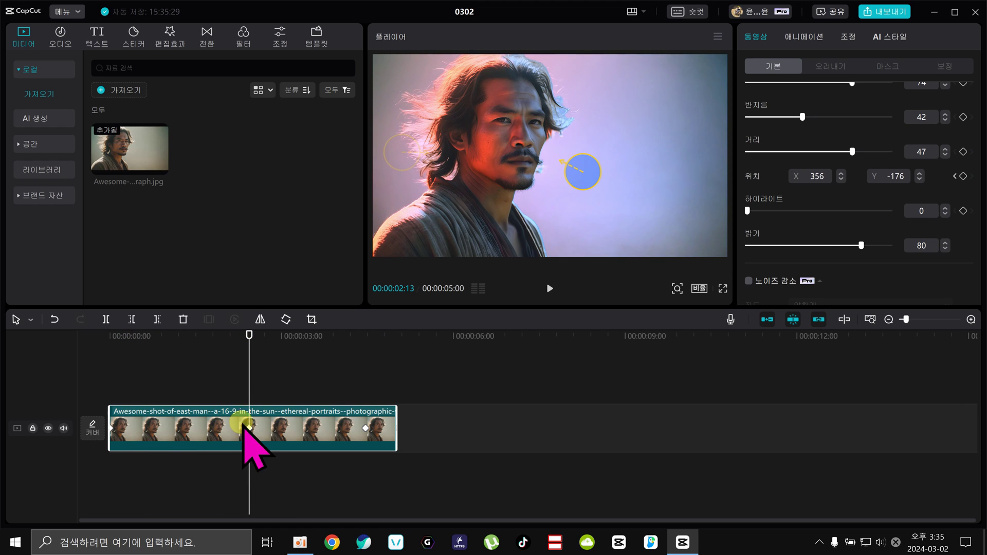
{"action": "left_click", "coordinate": [964, 176]}
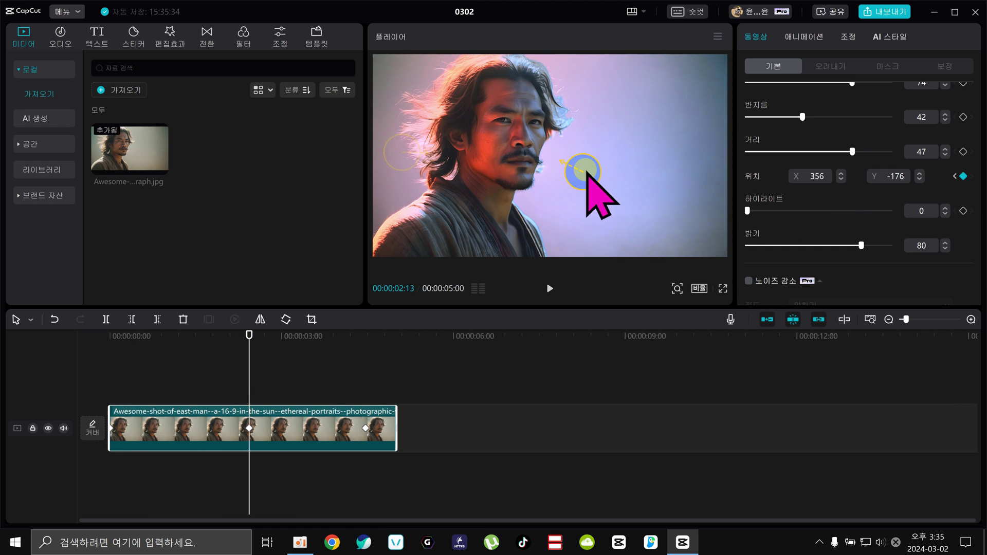
{"action": "left_click_drag", "start_coordinate": [585, 174], "coordinate": [594, 125]}
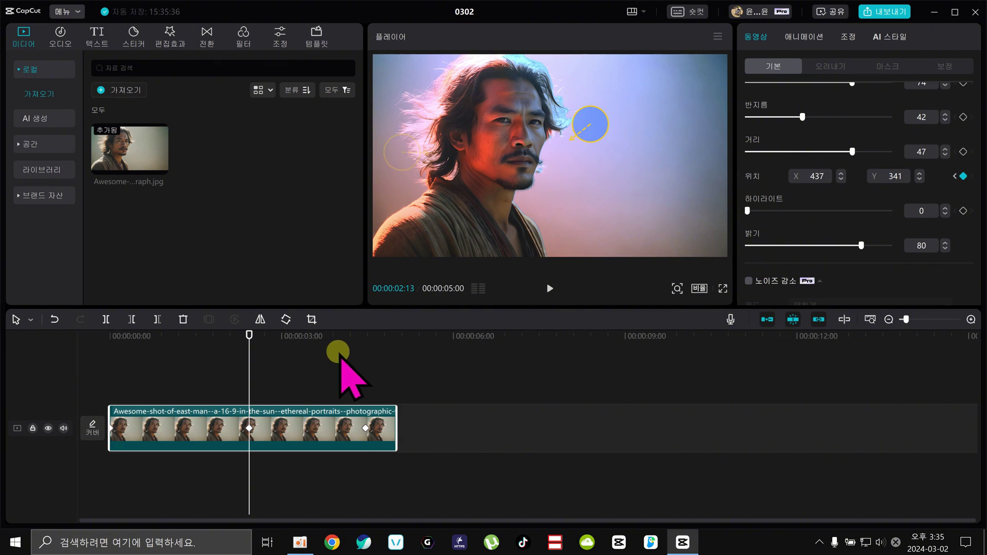
{"action": "left_click", "coordinate": [369, 333]}
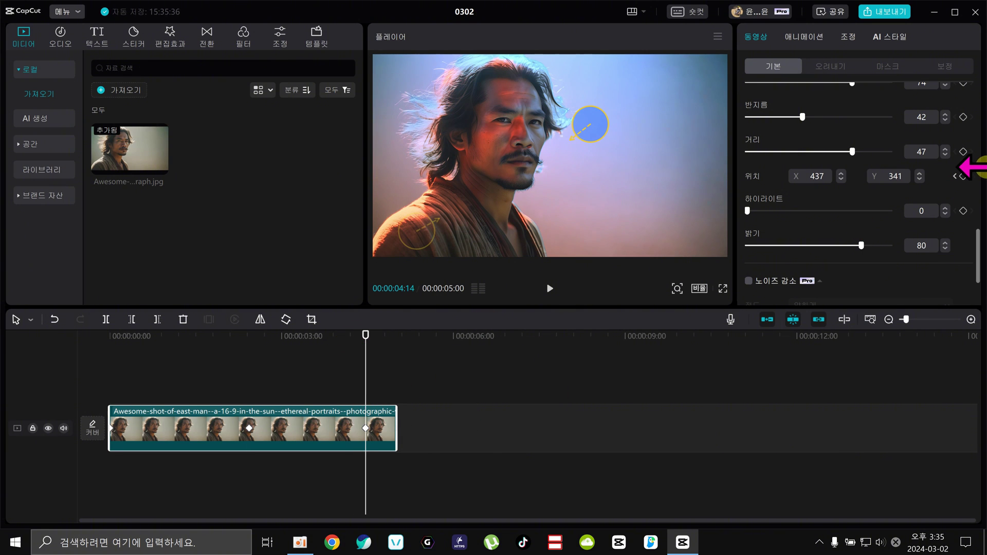
{"action": "left_click", "coordinate": [965, 176]}
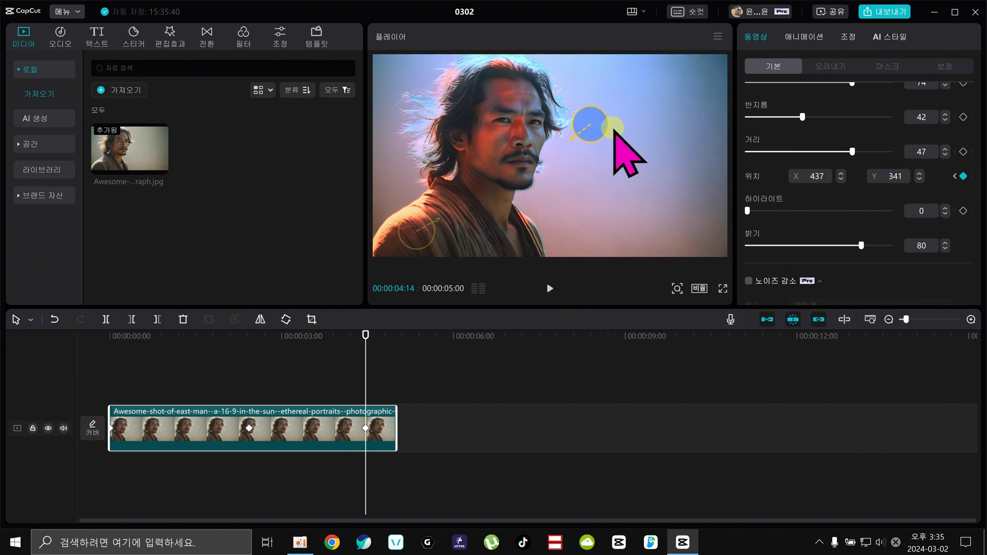
{"action": "left_click_drag", "start_coordinate": [591, 124], "coordinate": [575, 73]}
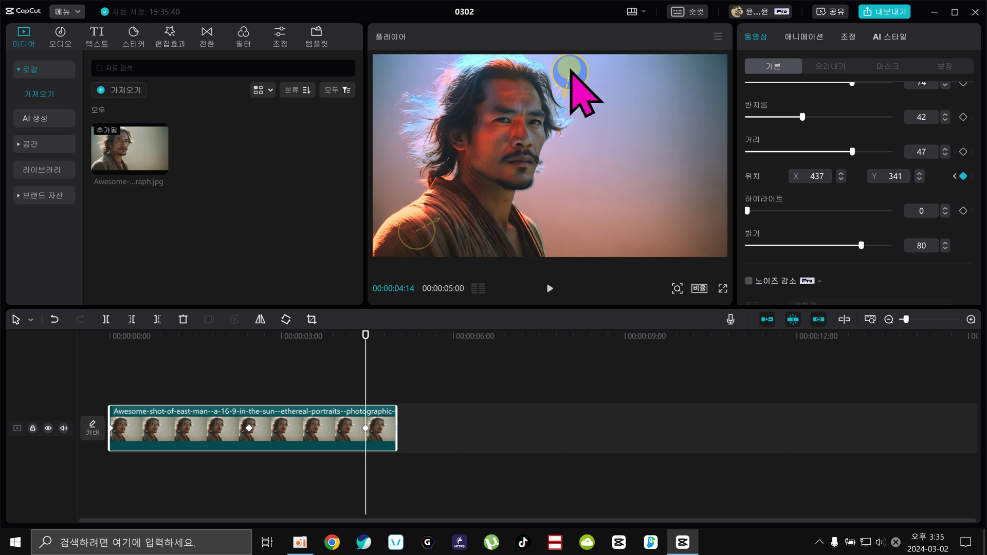
Deselect the clip and play it from the start to preview the moving lights
{"action": "left_click_drag", "start_coordinate": [198, 334], "coordinate": [193, 406]}
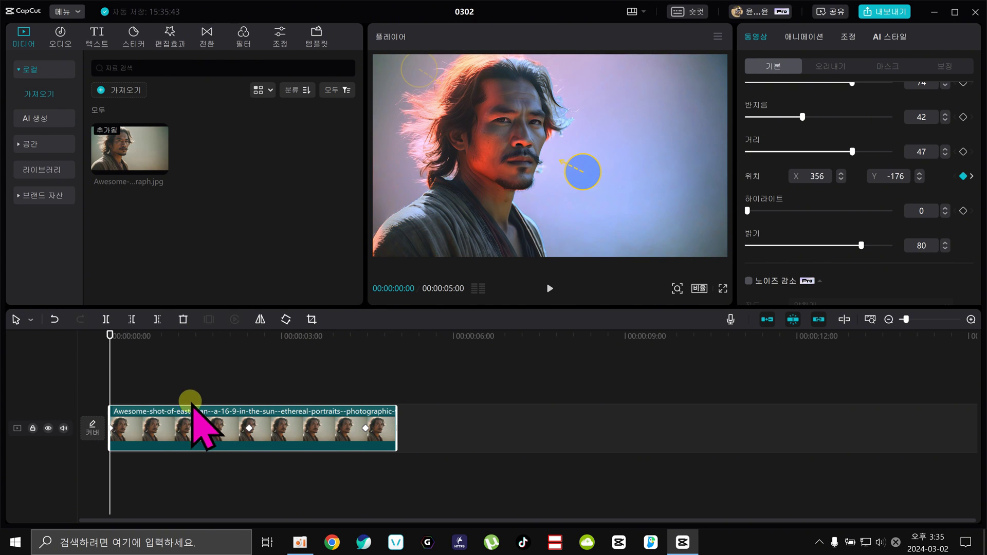
{"action": "left_click", "coordinate": [141, 374]}
{"action": "left_click", "coordinate": [111, 336]}
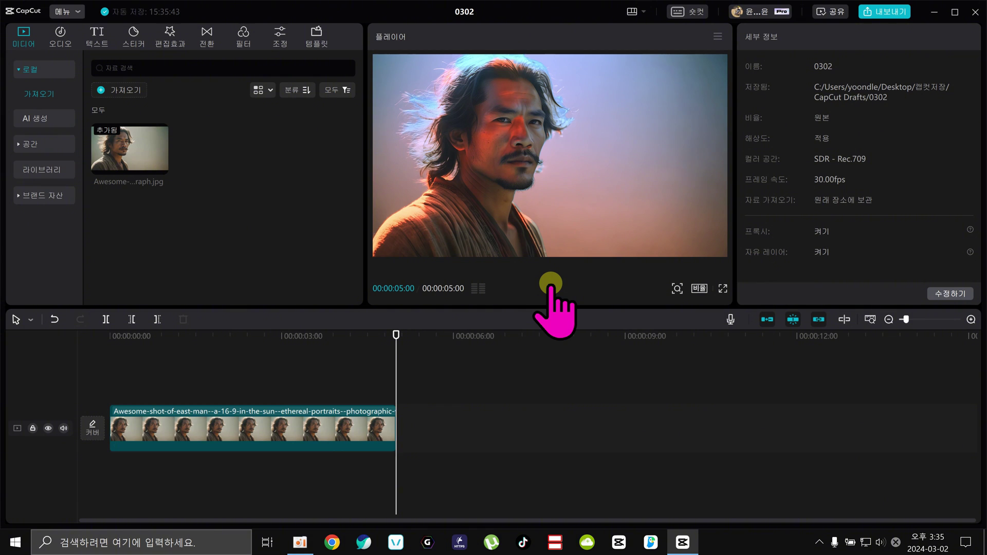
Select the portrait clip and scrub through 00:00:01:13 to 00:00:02:11 to view the moving light handles
{"action": "left_click_drag", "start_coordinate": [223, 335], "coordinate": [192, 334]}
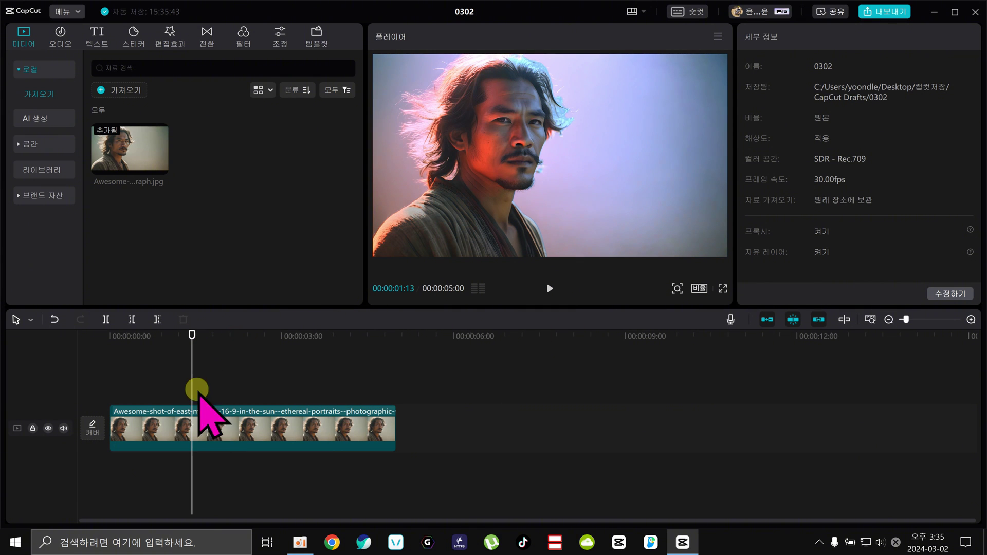
{"action": "left_click", "coordinate": [213, 429]}
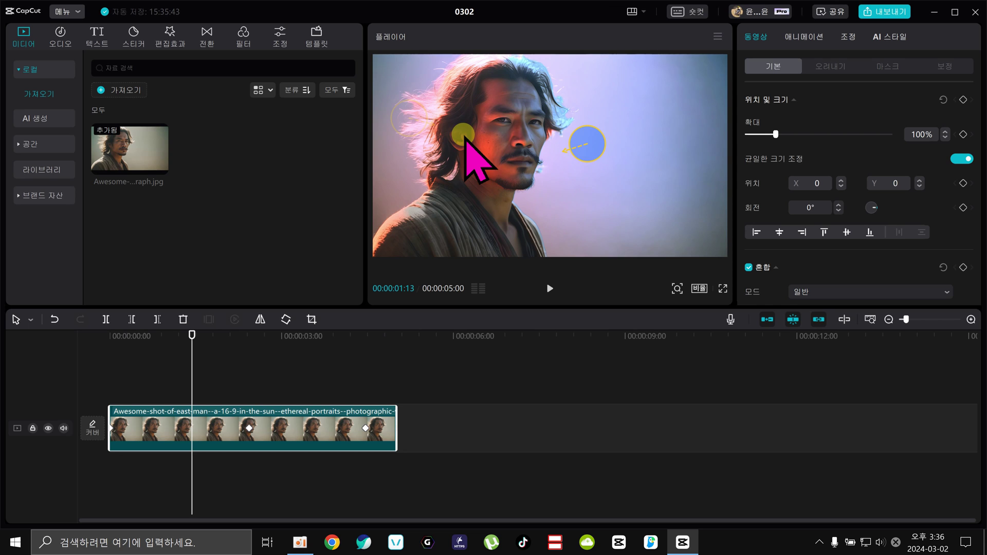
{"action": "left_click_drag", "start_coordinate": [194, 336], "coordinate": [245, 353]}
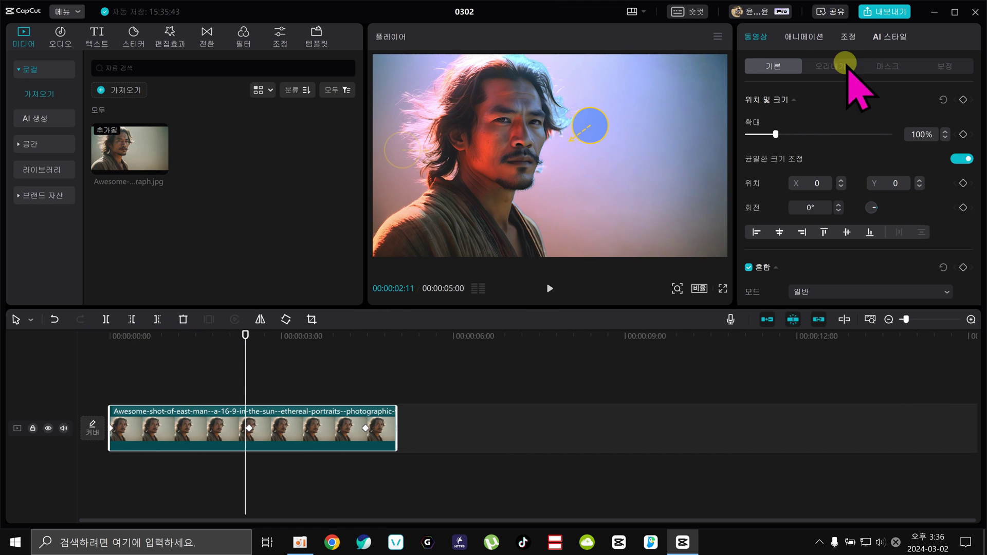
Replace the clip's 재조명 lighting with the 주위 preset beside 네온 2 컬러
{"action": "scroll", "coordinate": [844, 237], "scroll_direction": "down", "scroll_amount": 6}
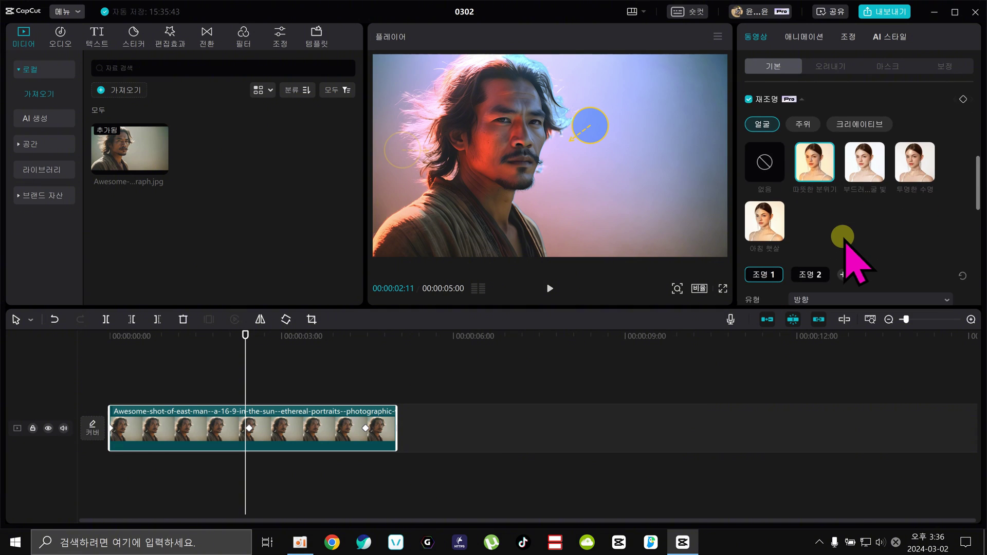
{"action": "scroll", "coordinate": [844, 238], "scroll_direction": "down", "scroll_amount": 1}
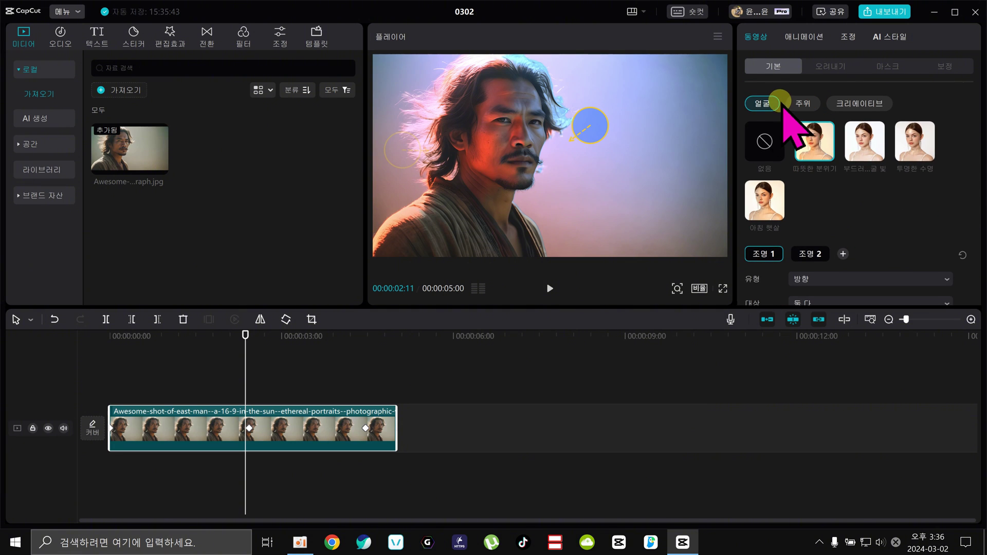
{"action": "left_click", "coordinate": [802, 104]}
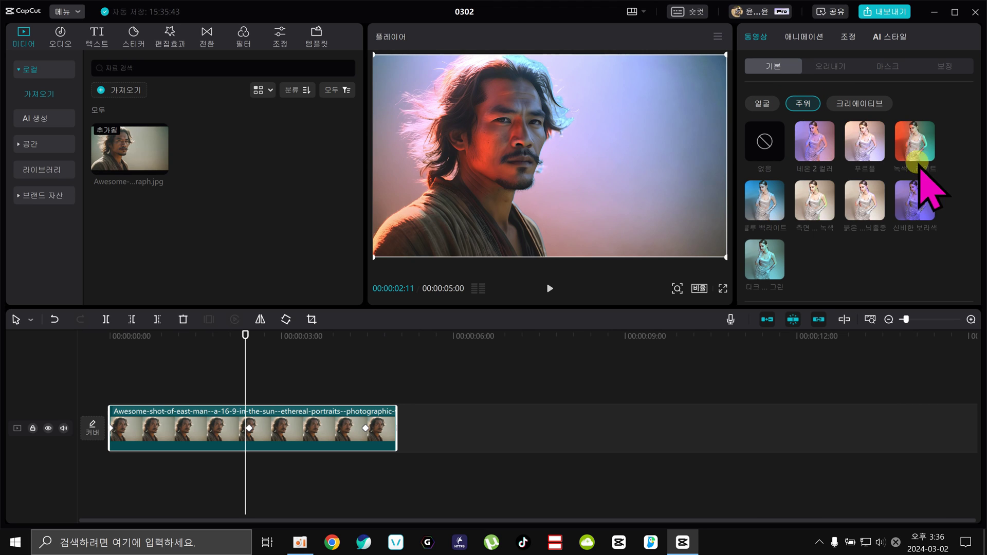
{"action": "left_click", "coordinate": [866, 141]}
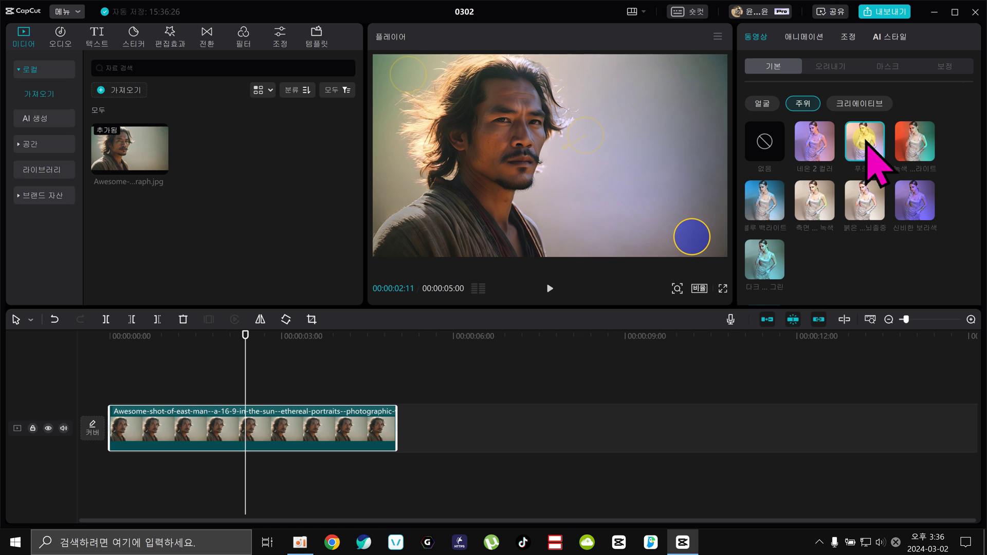
Switch the 재조명 lighting back to the 따뜻한 분위기 preset in the 얼굴 category
{"action": "left_click", "coordinate": [763, 104]}
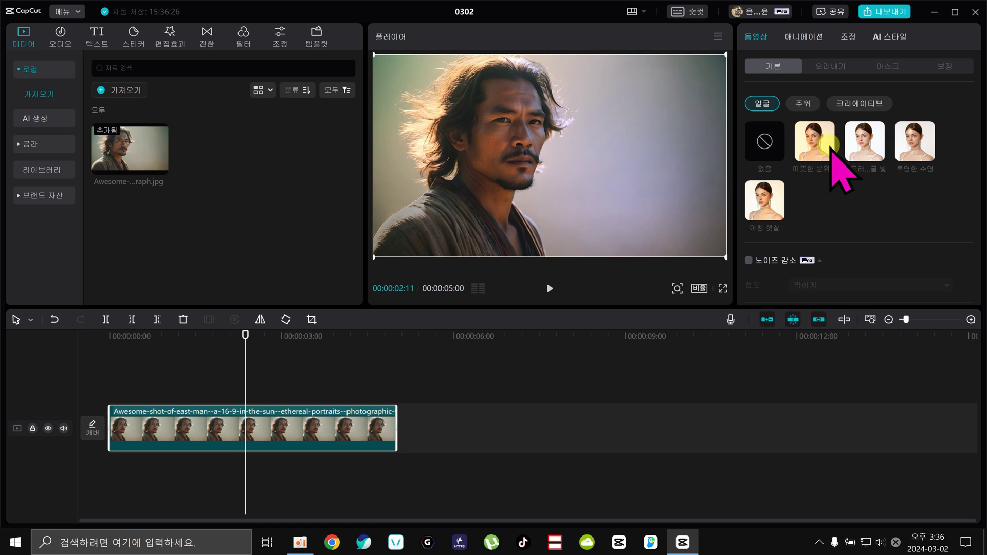
{"action": "left_click", "coordinate": [859, 139]}
{"action": "left_click", "coordinate": [815, 145]}
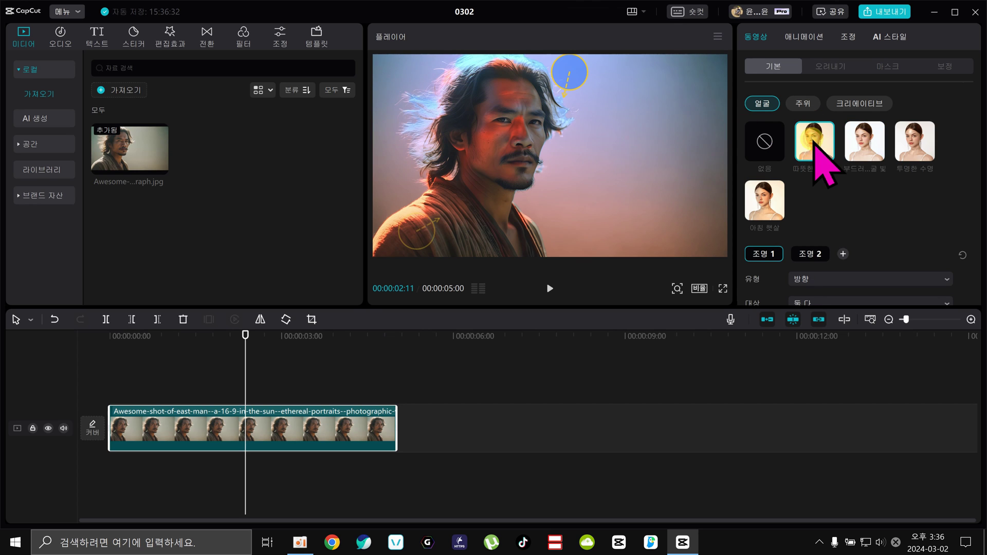
Try the red-and-green backlight preset from 주위, and return to the 얼굴 preset 따뜻한 분위기
{"action": "left_click", "coordinate": [800, 103]}
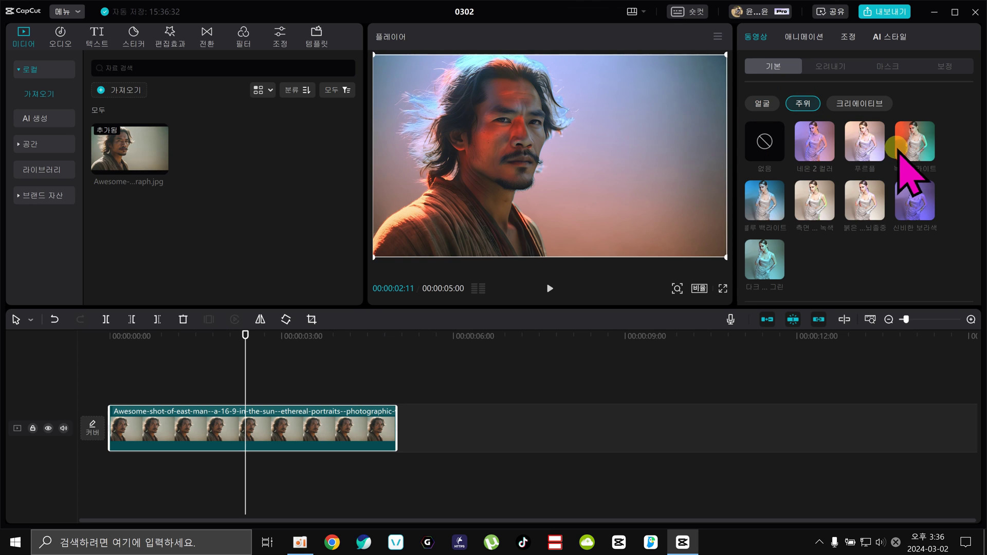
{"action": "left_click", "coordinate": [903, 146]}
{"action": "left_click", "coordinate": [764, 101]}
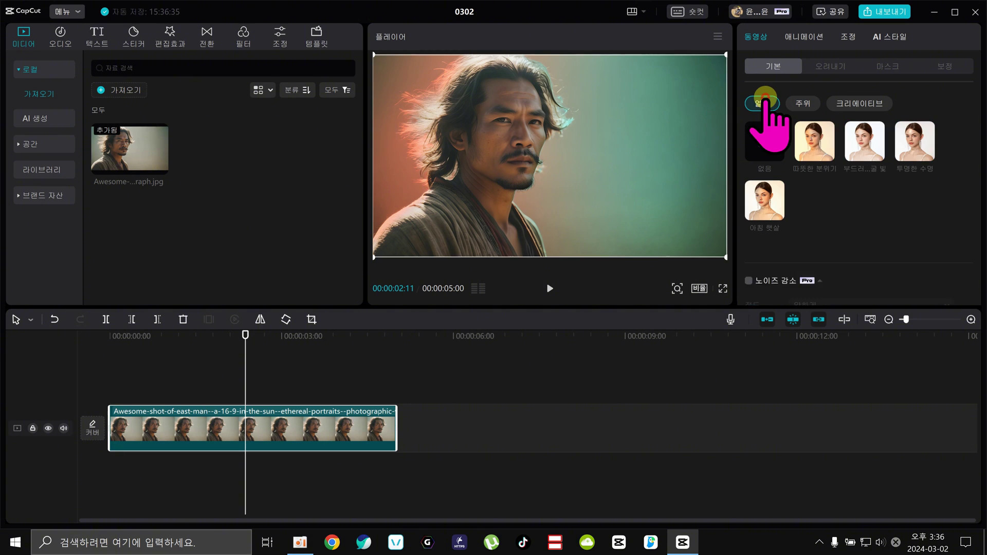
{"action": "left_click", "coordinate": [818, 142]}
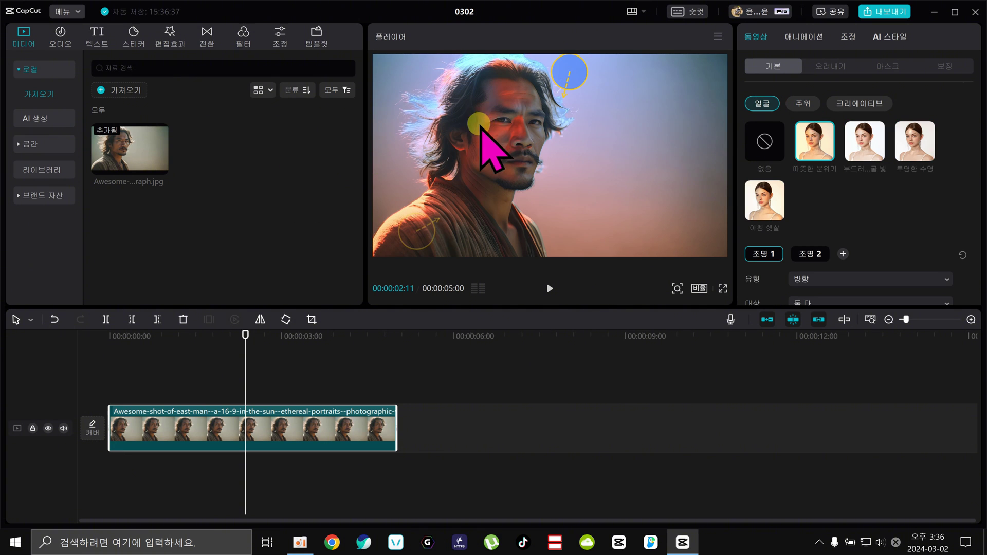
Turn the relit portrait clip into a compound clip and move the playhead to 00:00:01:21
{"action": "right_click", "coordinate": [269, 422]}
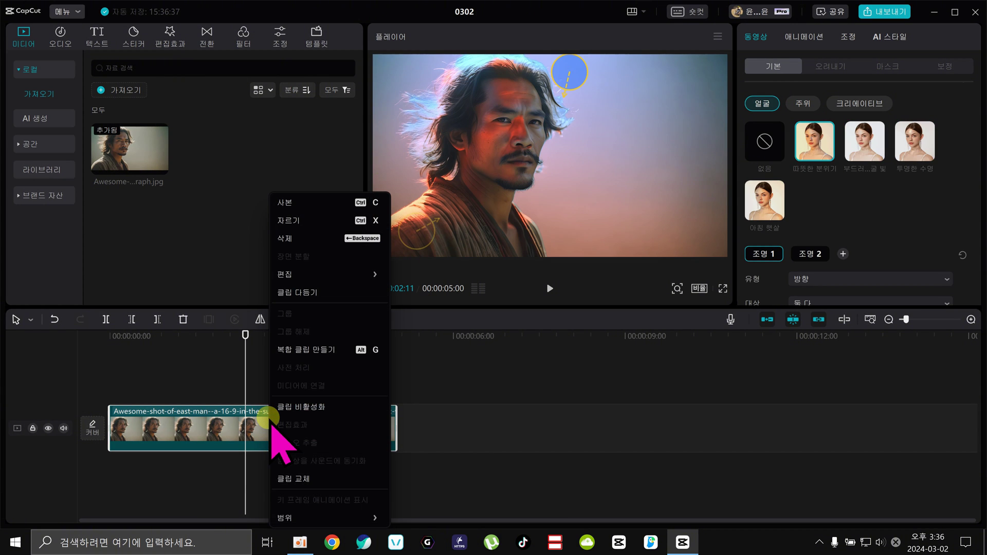
{"action": "left_click", "coordinate": [323, 350]}
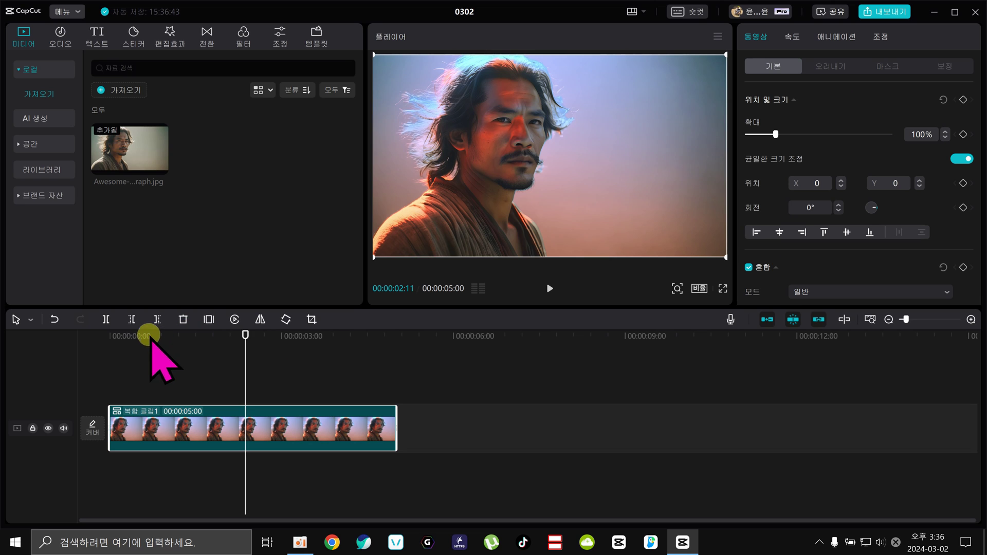
{"action": "left_click_drag", "start_coordinate": [146, 335], "coordinate": [207, 339]}
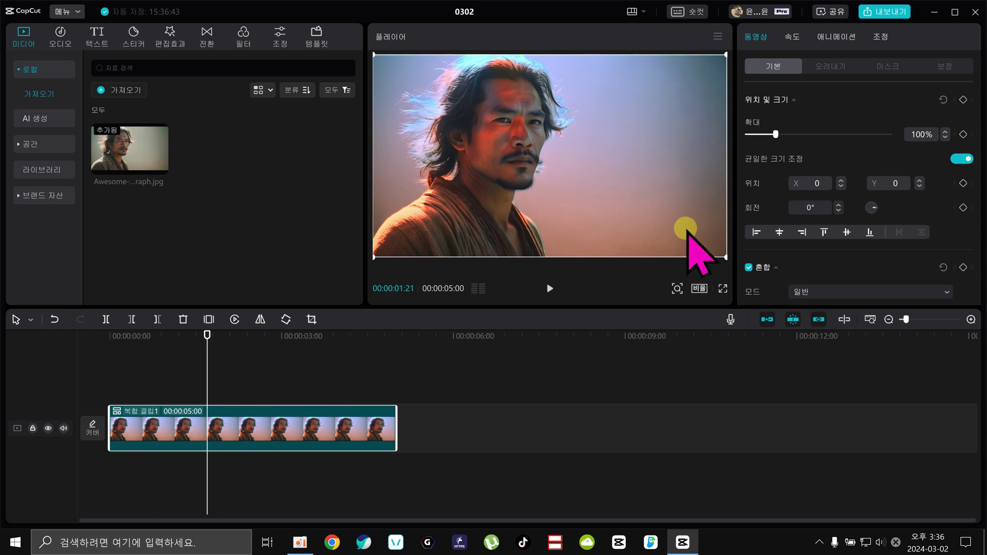
Look through the compound clip's basic video properties for a 재조명 option, and undo the compound clip
{"action": "scroll", "coordinate": [837, 165], "scroll_direction": "down", "scroll_amount": 5}
{"action": "scroll", "coordinate": [837, 165], "scroll_direction": "up", "scroll_amount": 3}
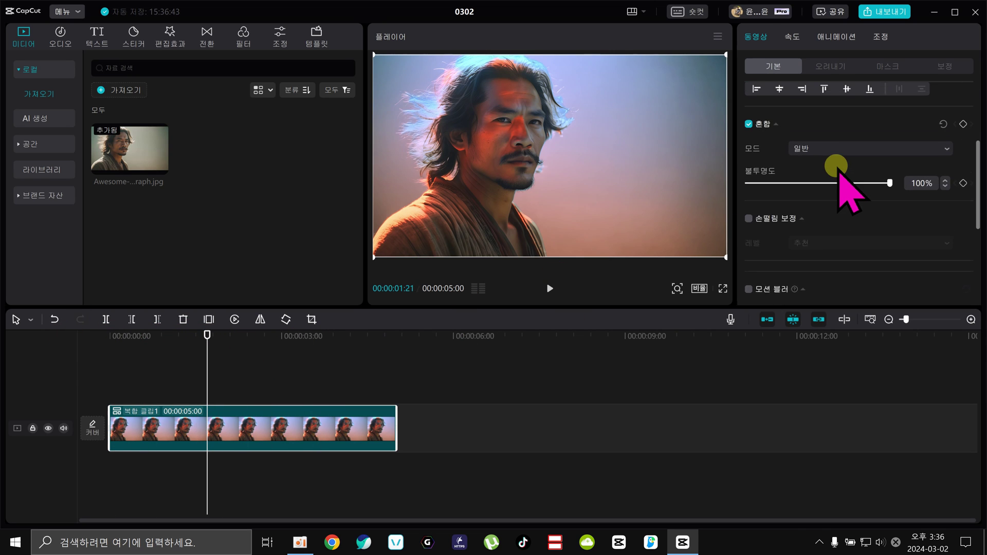
{"action": "scroll", "coordinate": [832, 170], "scroll_direction": "down", "scroll_amount": 4}
{"action": "scroll", "coordinate": [832, 170], "scroll_direction": "up", "scroll_amount": 4}
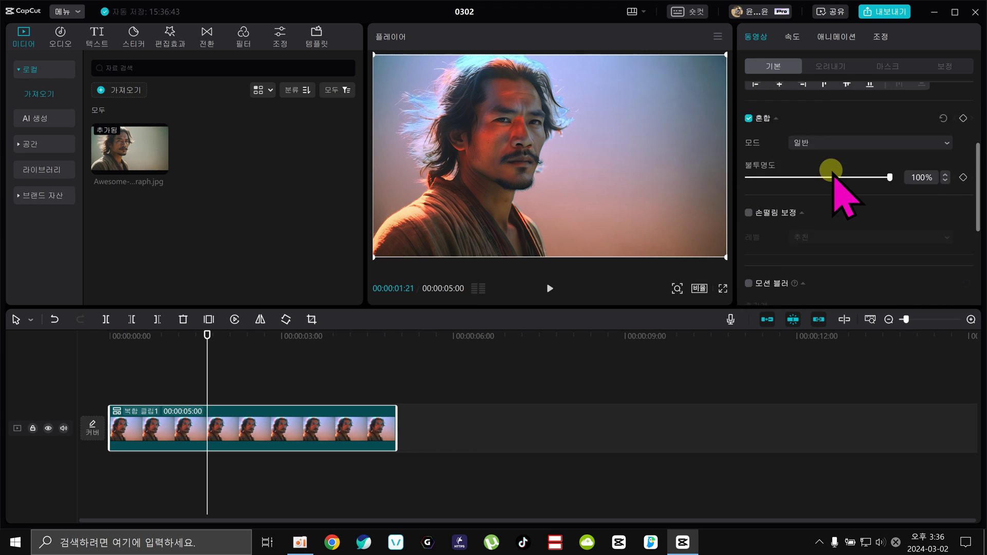
{"action": "scroll", "coordinate": [831, 171], "scroll_direction": "down", "scroll_amount": 2}
{"action": "scroll", "coordinate": [831, 170], "scroll_direction": "down", "scroll_amount": 2}
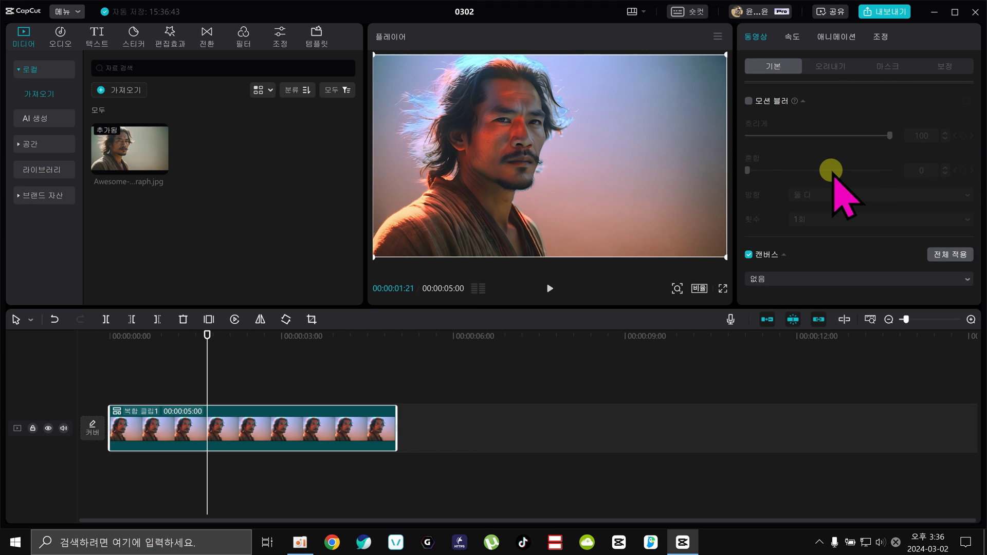
{"action": "scroll", "coordinate": [831, 170], "scroll_direction": "up", "scroll_amount": 6}
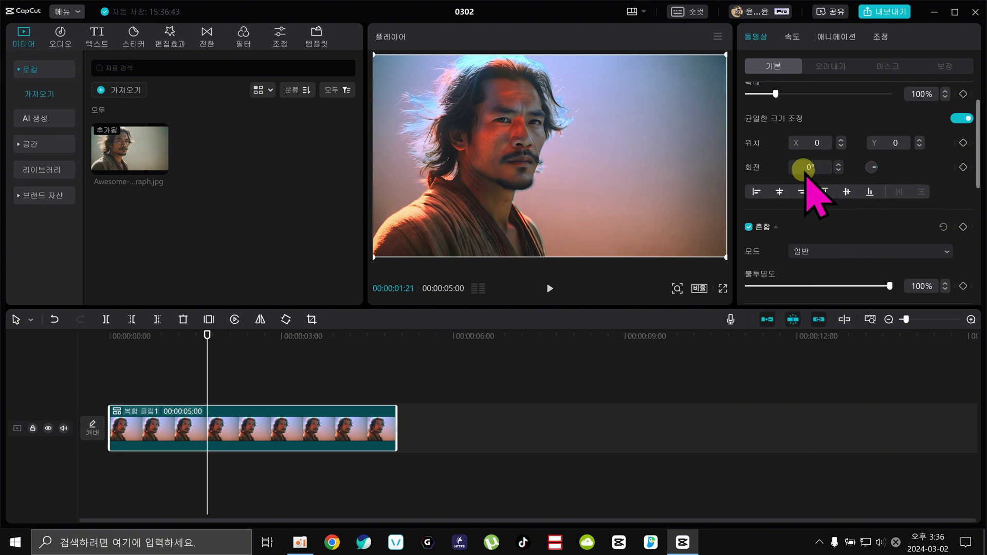
{"action": "scroll", "coordinate": [807, 175], "scroll_direction": "down", "scroll_amount": 6}
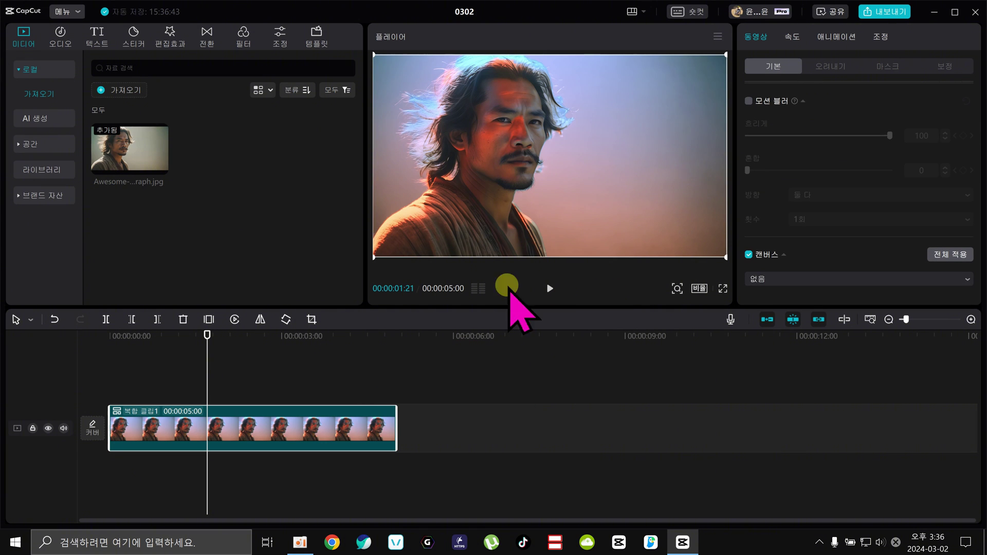
{"action": "scroll", "coordinate": [892, 194], "scroll_direction": "up", "scroll_amount": 1}
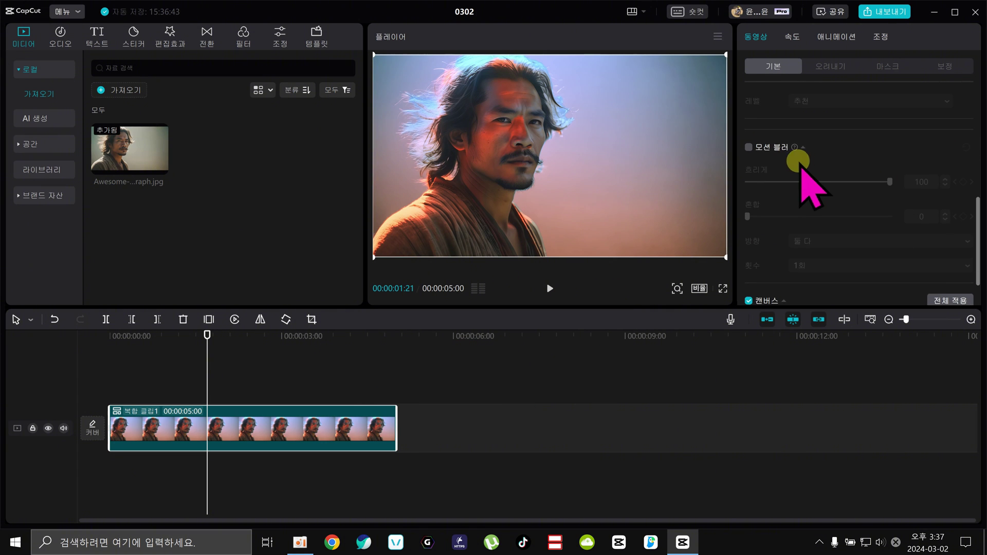
{"action": "scroll", "coordinate": [800, 165], "scroll_direction": "up", "scroll_amount": 1}
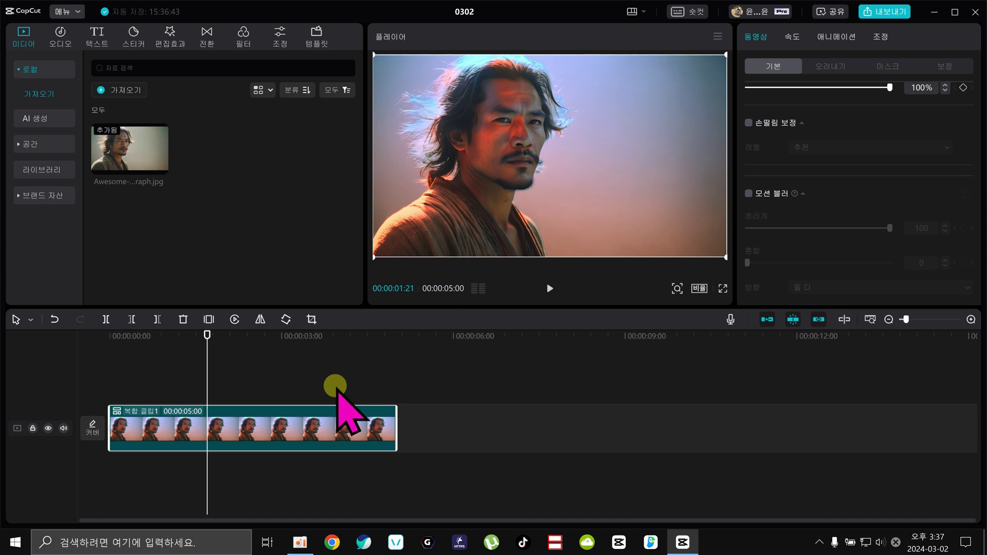
{"action": "key", "text": "ctrl+z"}
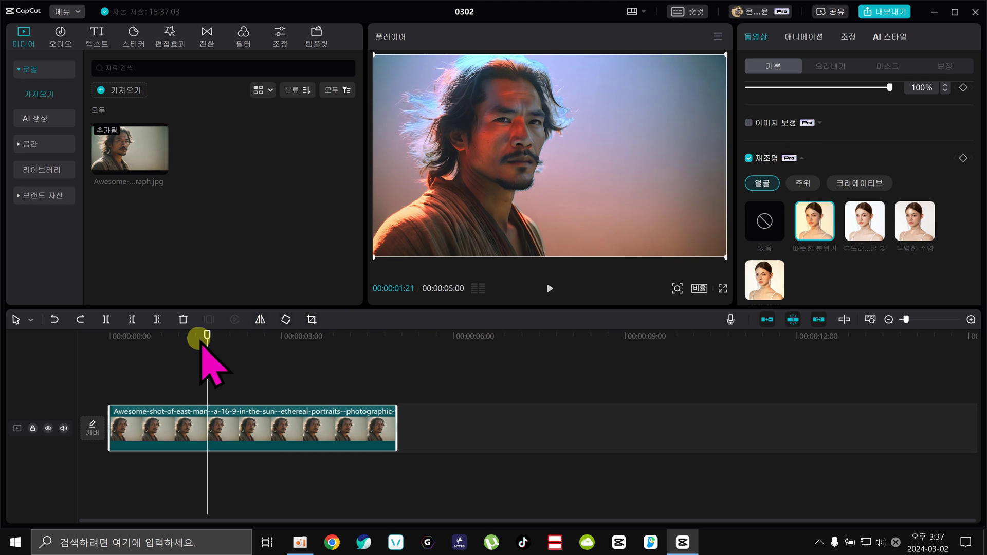
Review the 주위, 크리에이티브 and 얼굴 preset categories, and shift the blue light slightly down and the red light slightly outward
{"action": "left_click", "coordinate": [803, 183]}
{"action": "left_click", "coordinate": [879, 183]}
{"action": "left_click", "coordinate": [763, 183]}
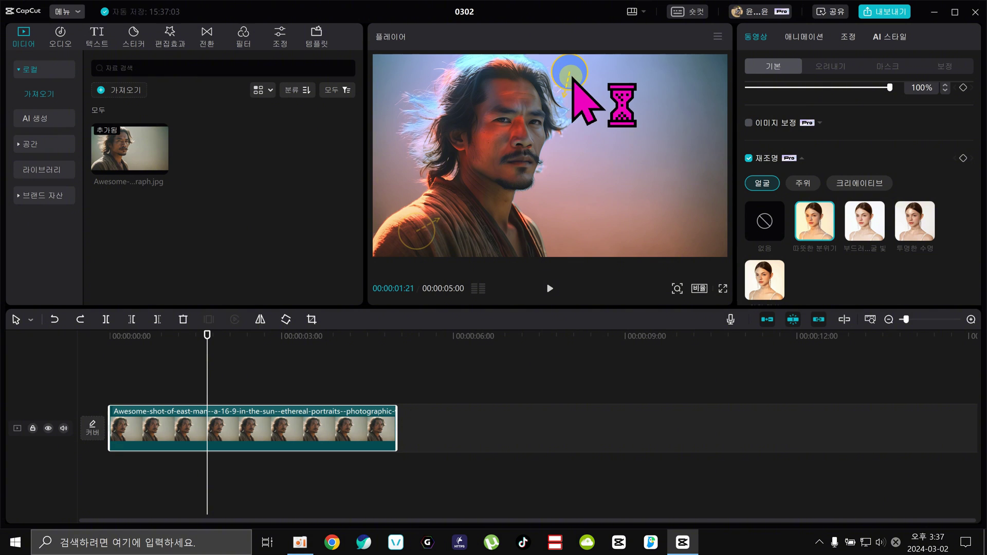
{"action": "left_click_drag", "start_coordinate": [573, 78], "coordinate": [414, 237]}
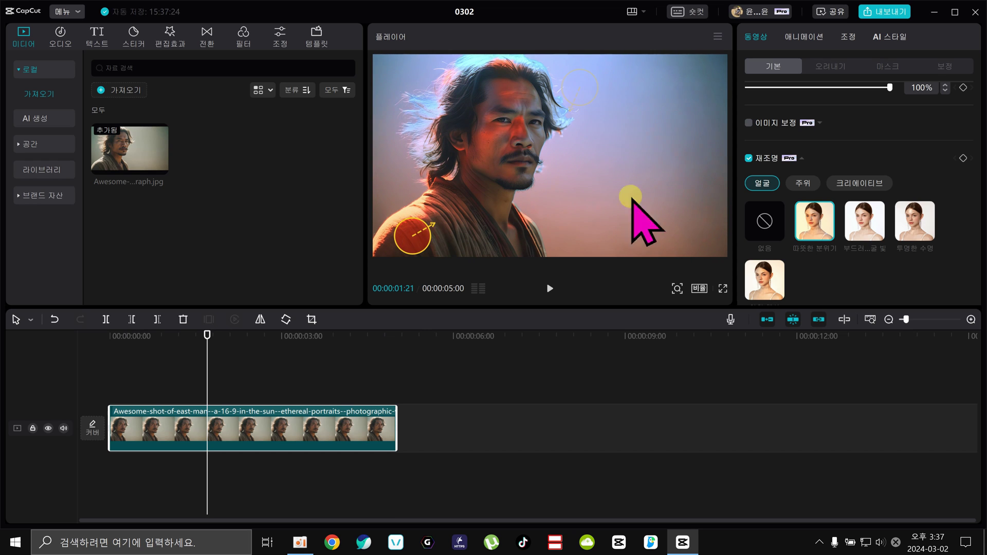
Add a third light, 조명 3, to the 따뜻한 분위기 preset
{"action": "scroll", "coordinate": [897, 247], "scroll_direction": "down", "scroll_amount": 4}
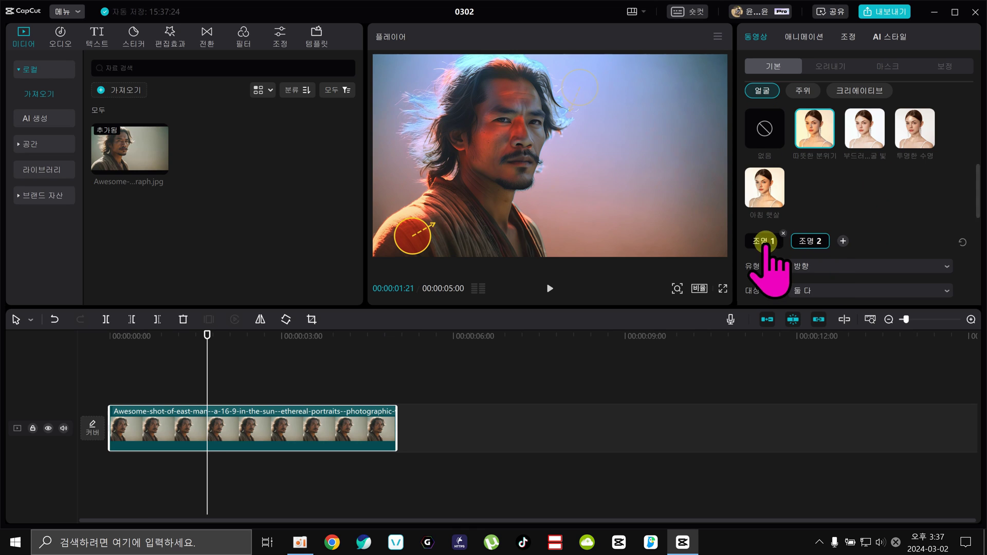
{"action": "left_click", "coordinate": [843, 241]}
{"action": "mouse_move", "coordinate": [863, 241]}
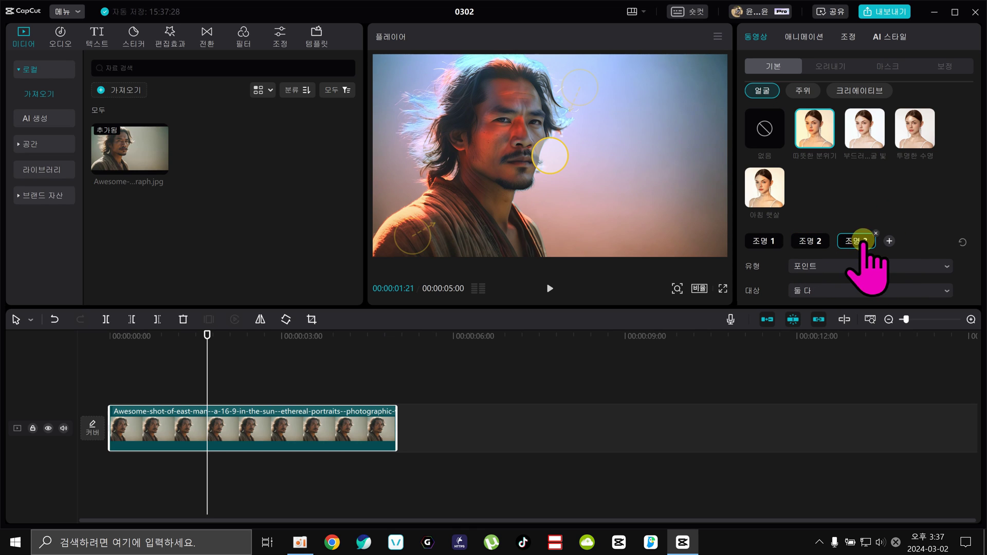
{"action": "scroll", "coordinate": [854, 247], "scroll_direction": "down", "scroll_amount": 2}
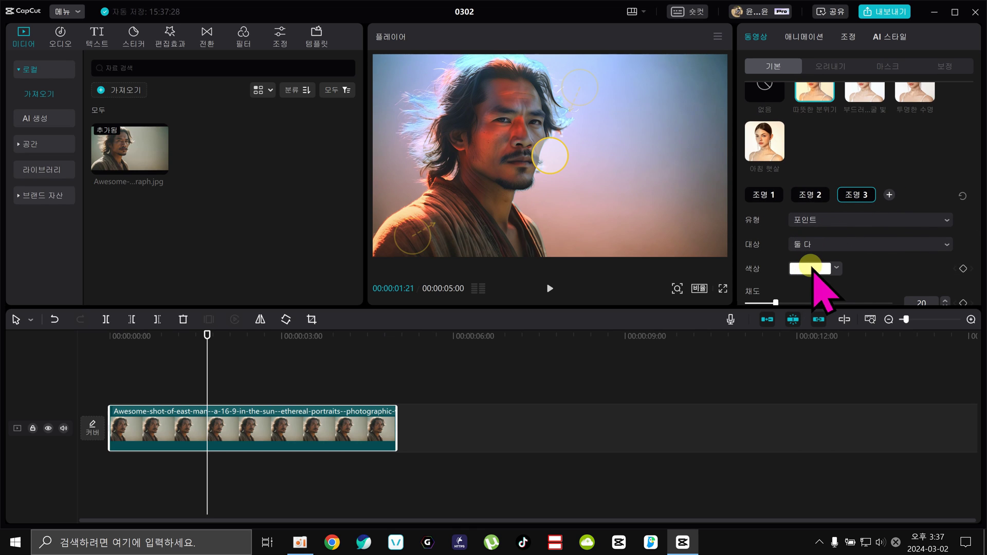
Try an orange hue in 조명 3's colour picker and check its 유형 choices, keeping 포인트
{"action": "left_click", "coordinate": [813, 268]}
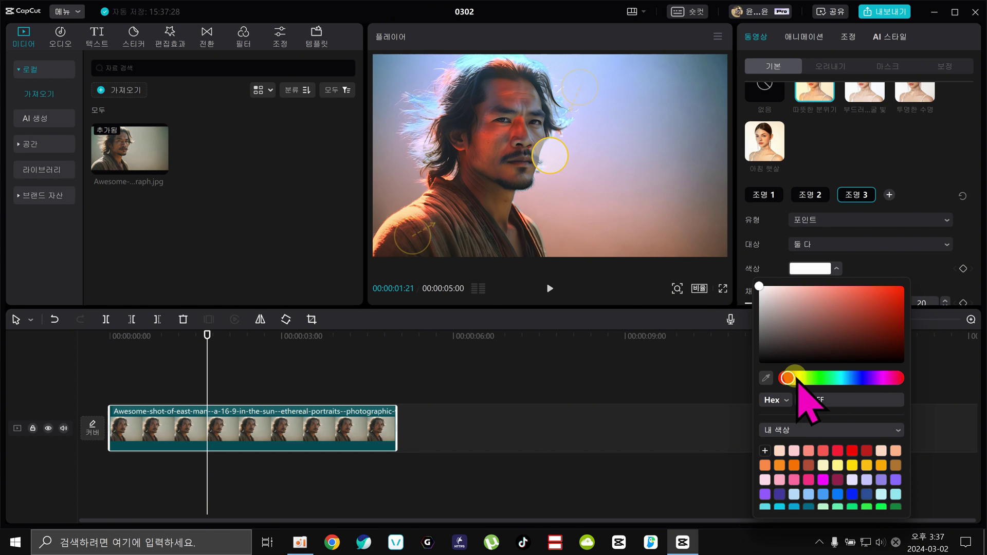
{"action": "left_click", "coordinate": [796, 379]}
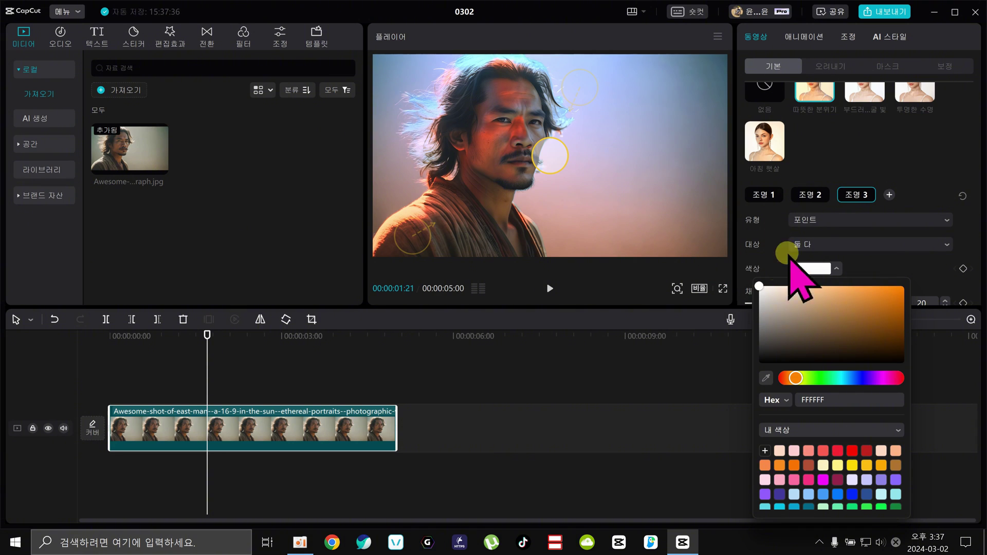
{"action": "left_click", "coordinate": [838, 152]}
{"action": "left_click", "coordinate": [817, 222]}
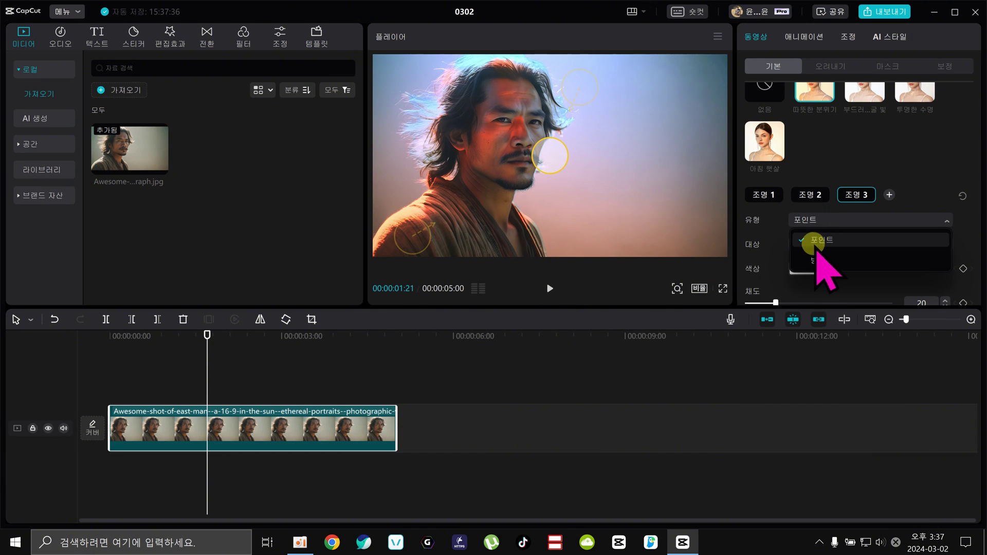
{"action": "left_click", "coordinate": [821, 240]}
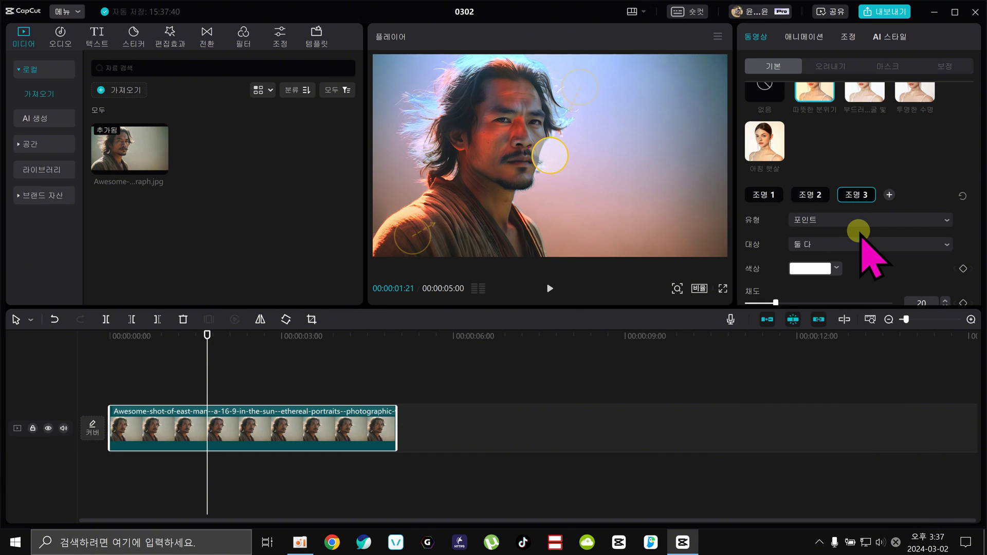
Set 조명 3's 채도 to 41 and place the light in the background beside the man's chest
{"action": "scroll", "coordinate": [863, 246], "scroll_direction": "down", "scroll_amount": 2}
{"action": "left_click_drag", "start_coordinate": [776, 257], "coordinate": [806, 256]}
{"action": "left_click_drag", "start_coordinate": [560, 138], "coordinate": [533, 187]}
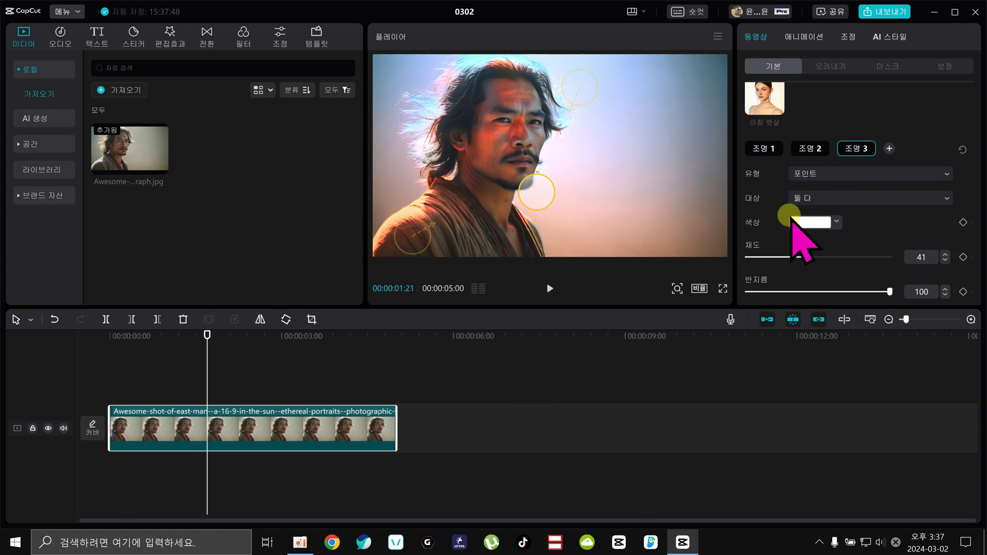
{"action": "left_click_drag", "start_coordinate": [550, 184], "coordinate": [502, 113]}
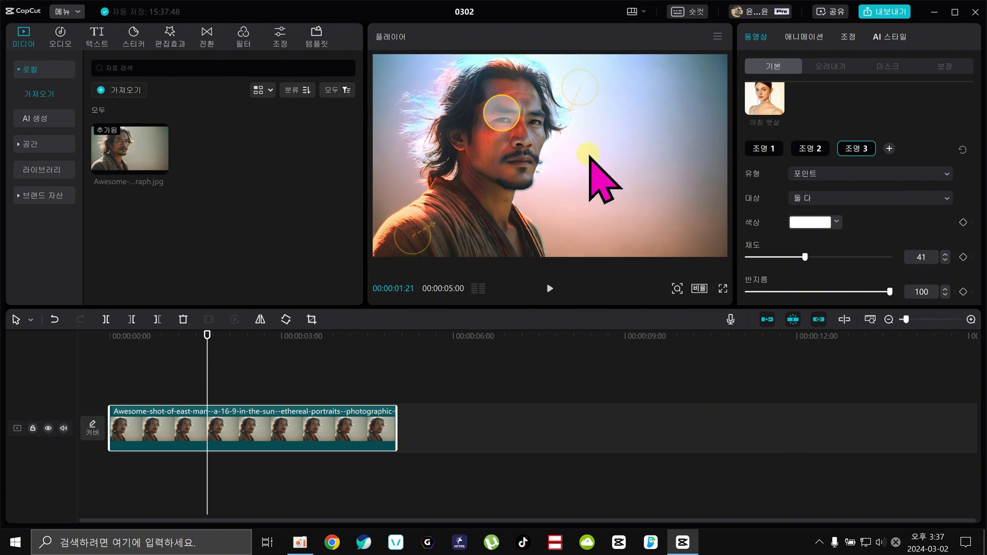
{"action": "left_click_drag", "start_coordinate": [589, 155], "coordinate": [712, 216]}
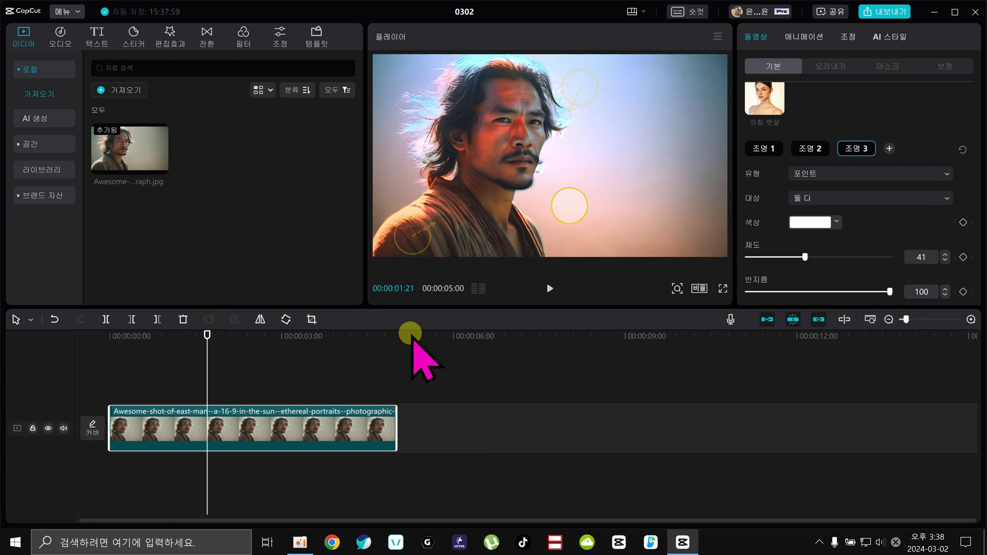
Return to the start of the 재조명 settings, and collapse and expand the section
{"action": "scroll", "coordinate": [794, 208], "scroll_direction": "up", "scroll_amount": 3}
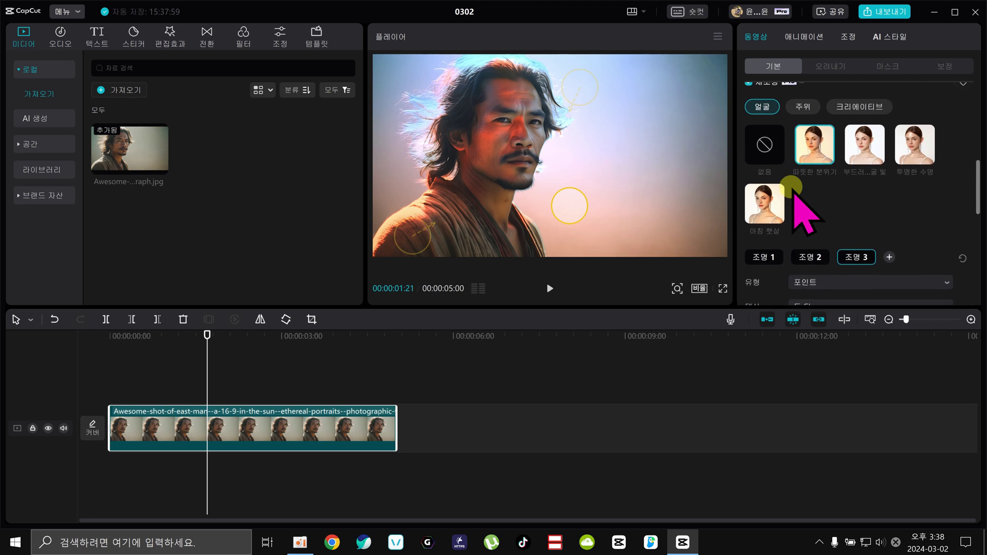
{"action": "scroll", "coordinate": [793, 188], "scroll_direction": "up", "scroll_amount": 2}
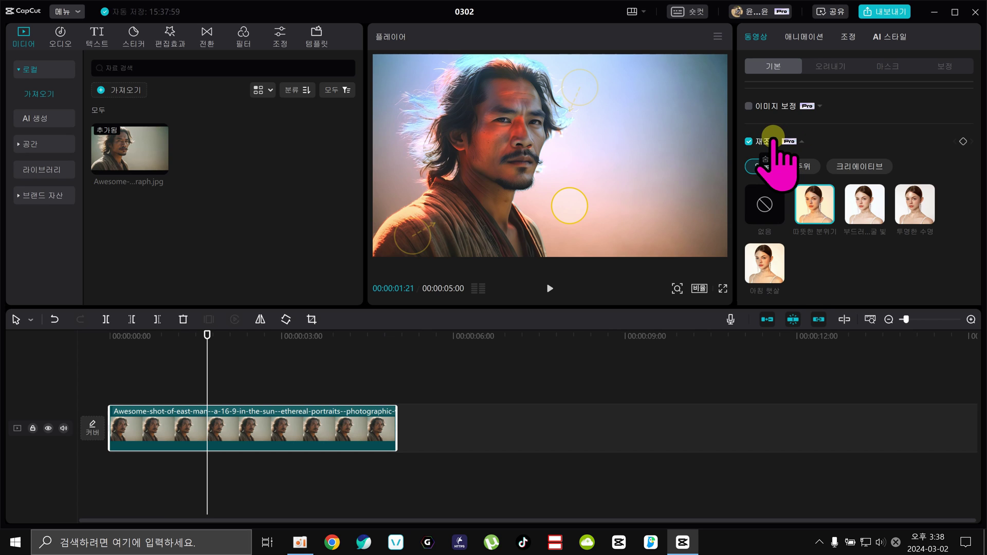
{"action": "left_click", "coordinate": [803, 142]}
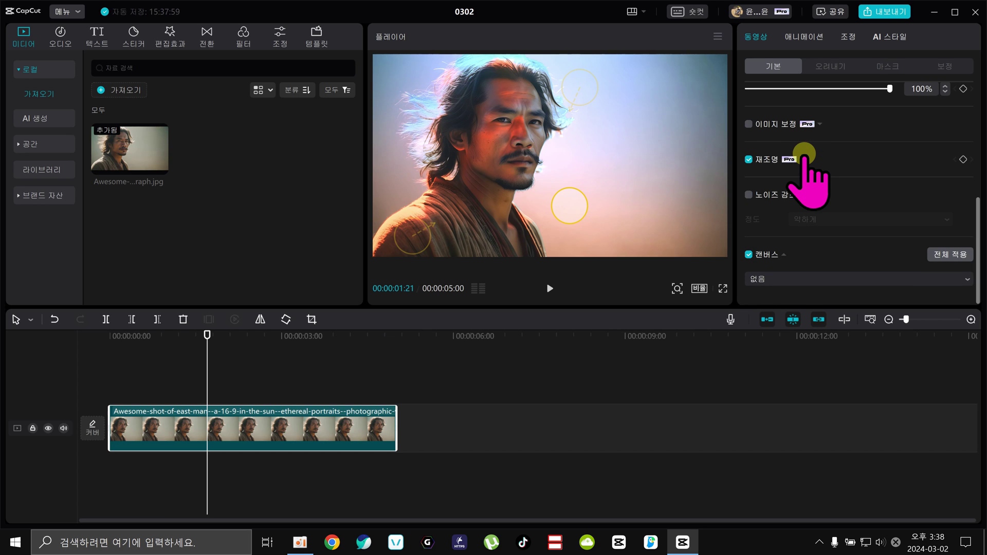
{"action": "left_click", "coordinate": [804, 157]}
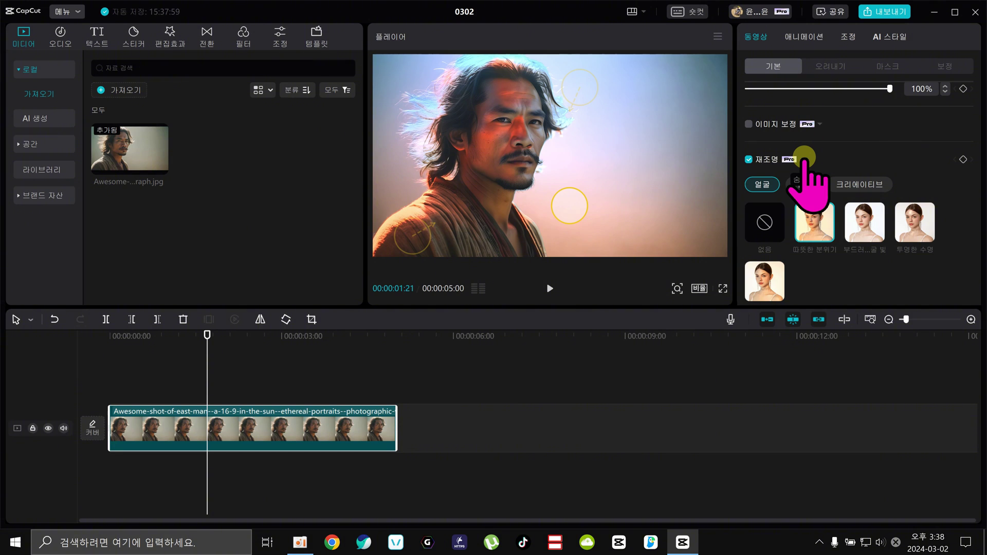